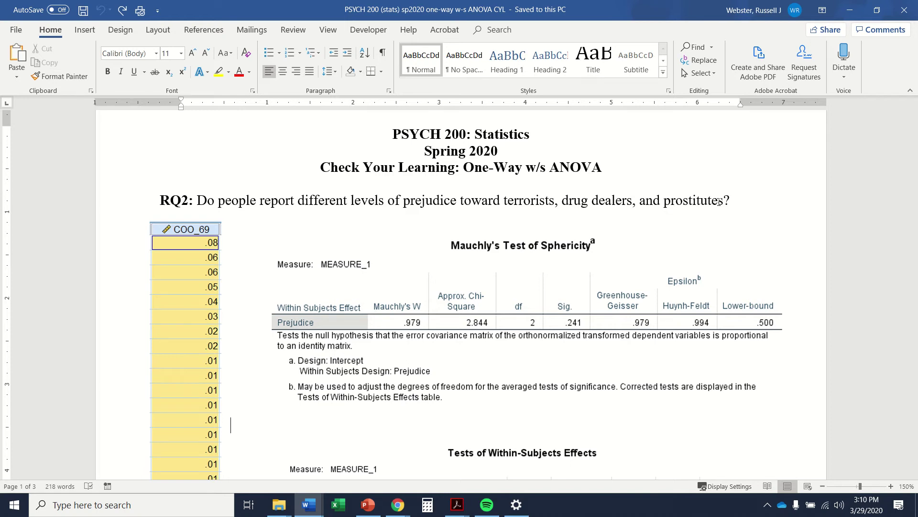
Examine research question RQ2, the COO_69 values, Mauchly's Test of Sphericity and the Tests of Within-Subjects Effects table.
drag(505, 201, 703, 198)
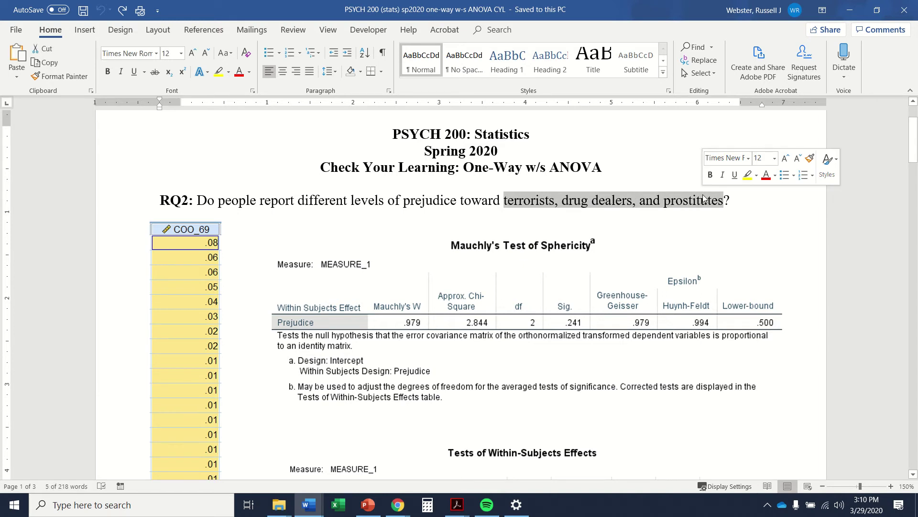
click(471, 201)
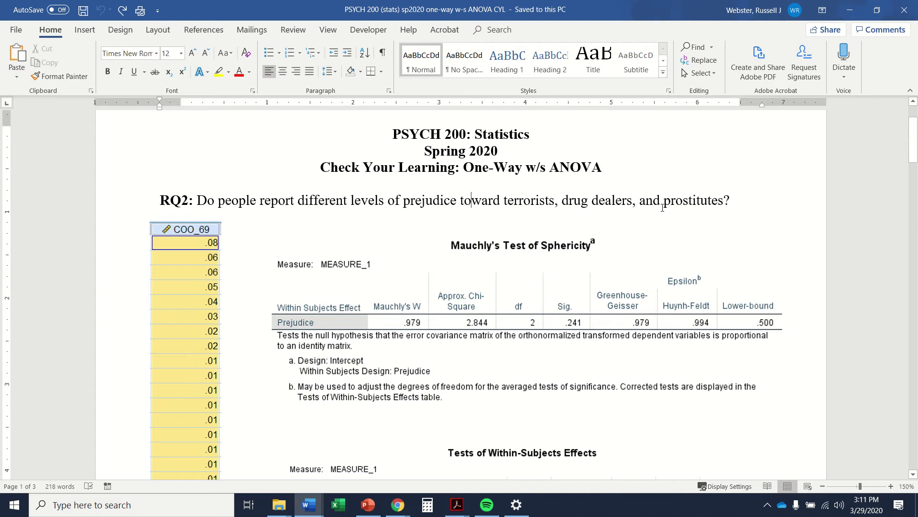
click(206, 278)
scroll(606, 299, down, 1)
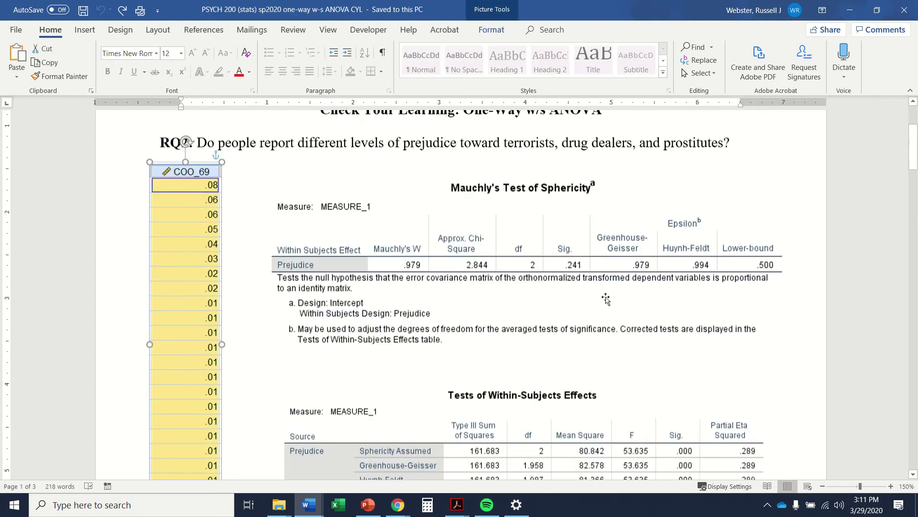
scroll(606, 299, down, 1)
click(499, 420)
scroll(499, 419, up, 1)
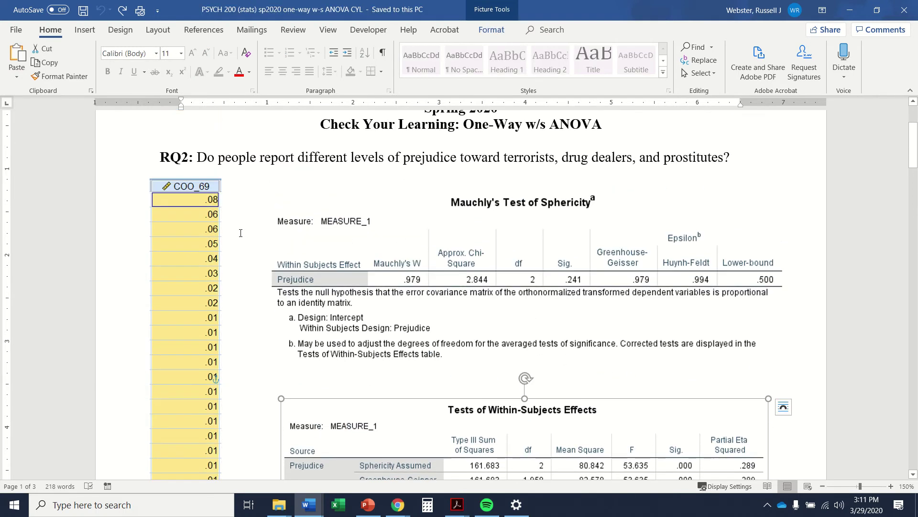
scroll(241, 233, down, 2)
scroll(203, 171, up, 1)
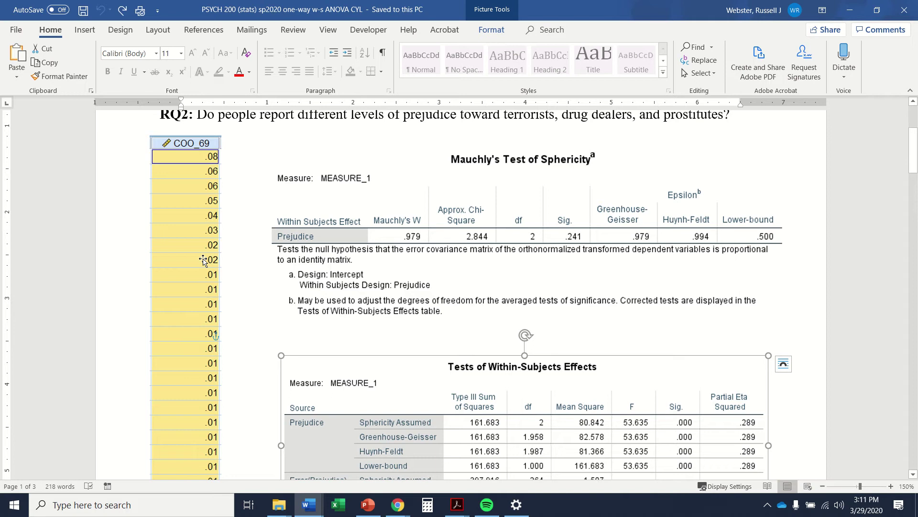
click(654, 223)
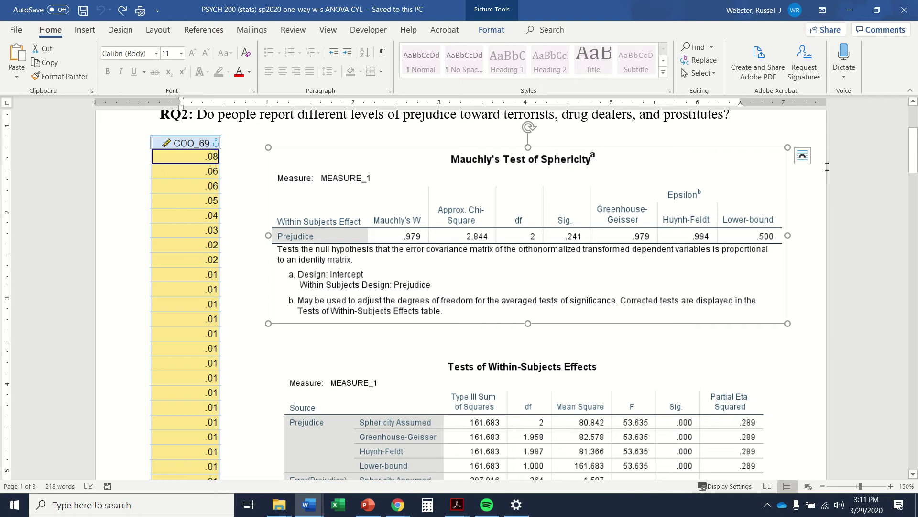
scroll(717, 311, down, 3)
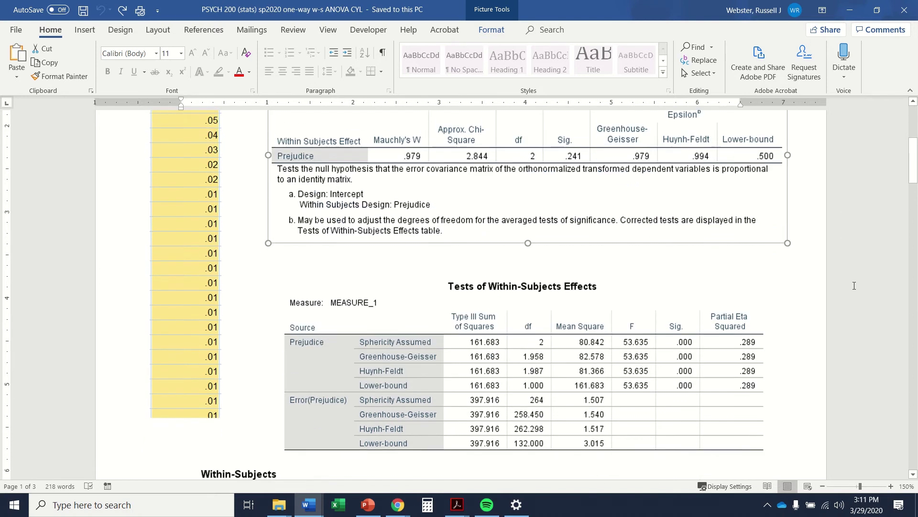
click(647, 364)
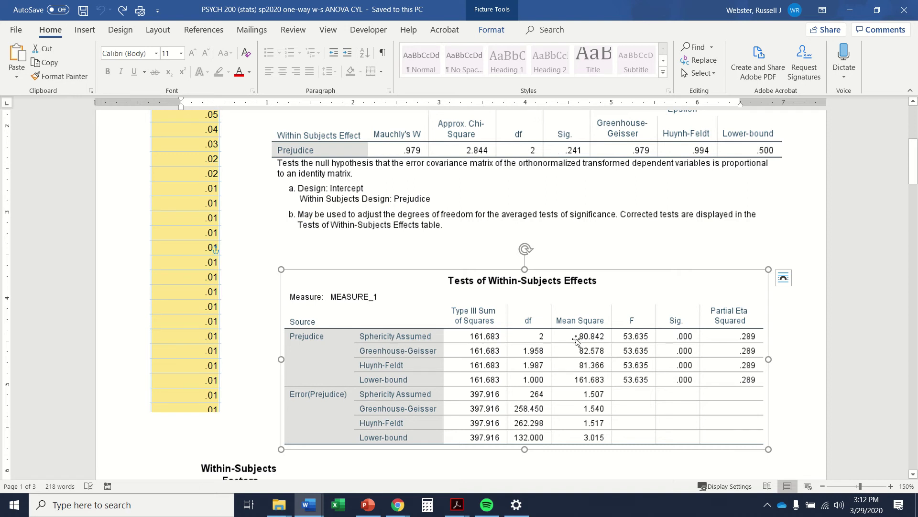
Fill in the test-name blank in the first sentence of the Results section with "one-way within-subjects ANOVA".
scroll(790, 342, down, 20)
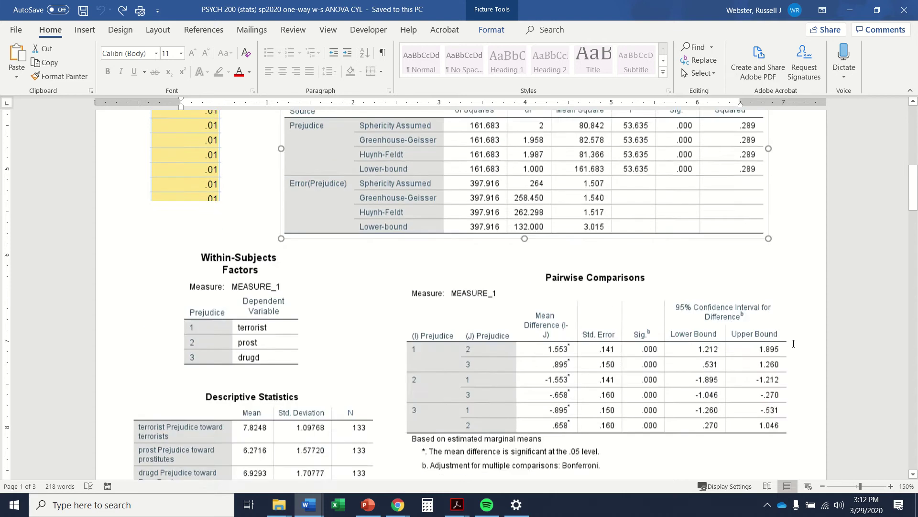
scroll(791, 332, down, 1)
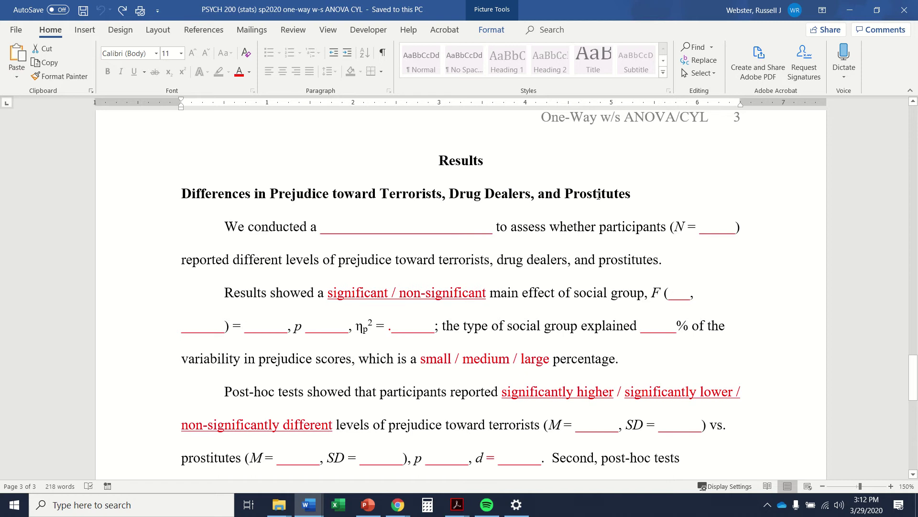
drag(323, 233, 498, 232)
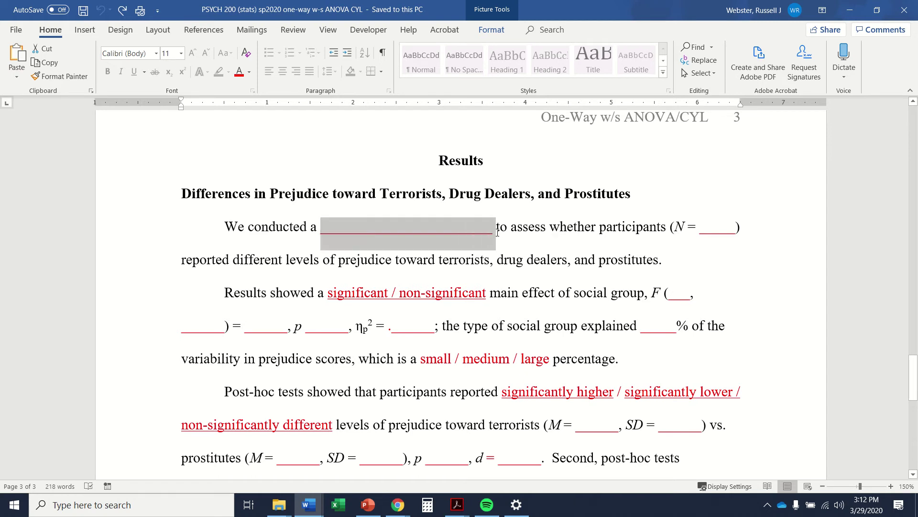
text(one-way)
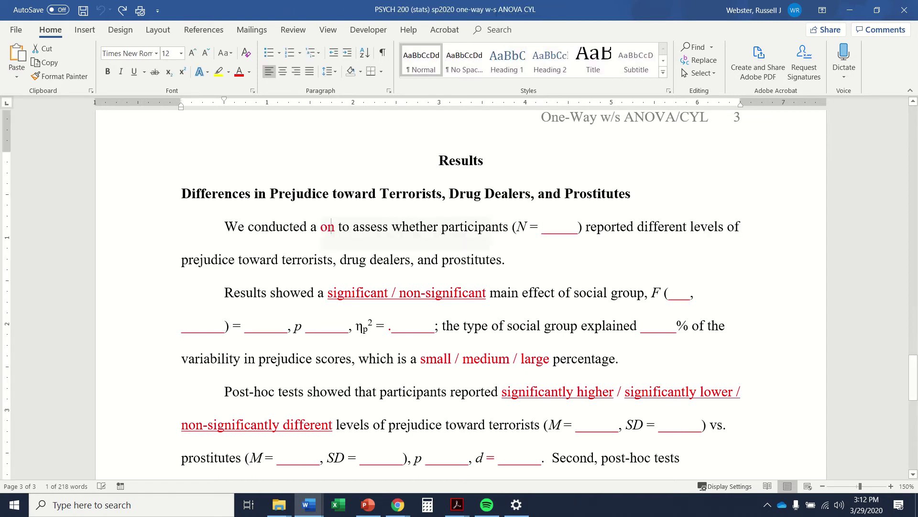
text( within-suje)
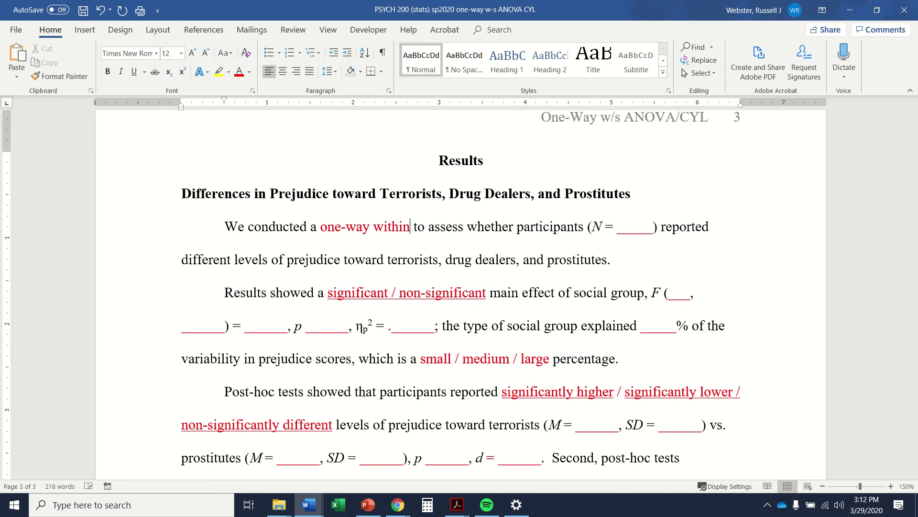
key(BackSpace)
text(bjects ANOVA)
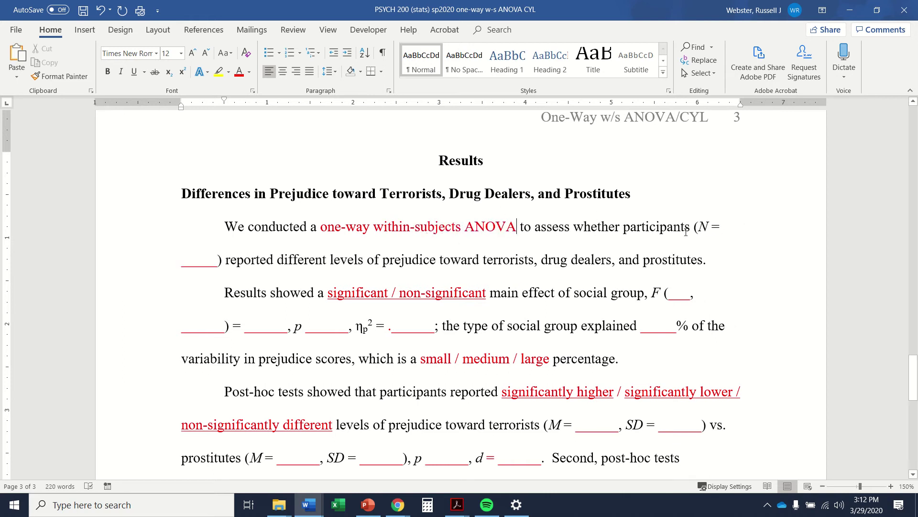
Look up the sample size in the Descriptive Statistics table and fill in the N blank in the Results with 133.
scroll(238, 280, up, 15)
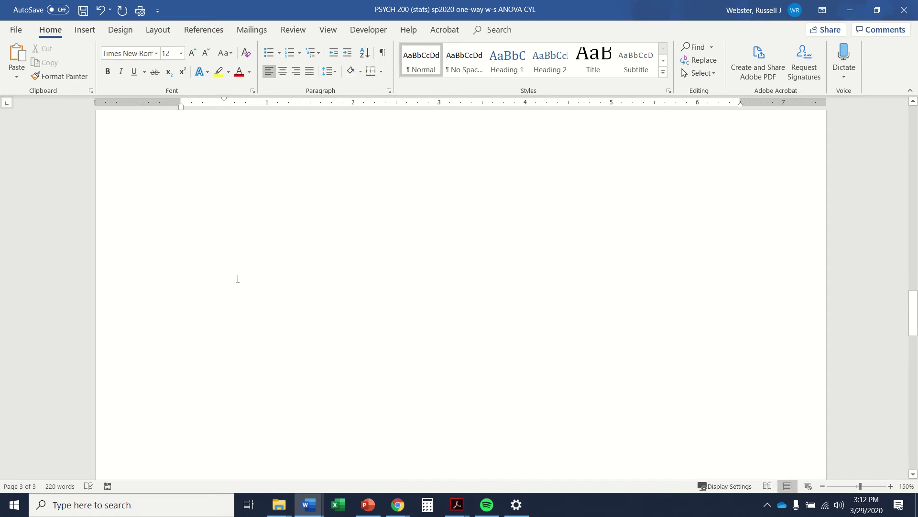
scroll(238, 280, up, 4)
scroll(354, 275, down, 3)
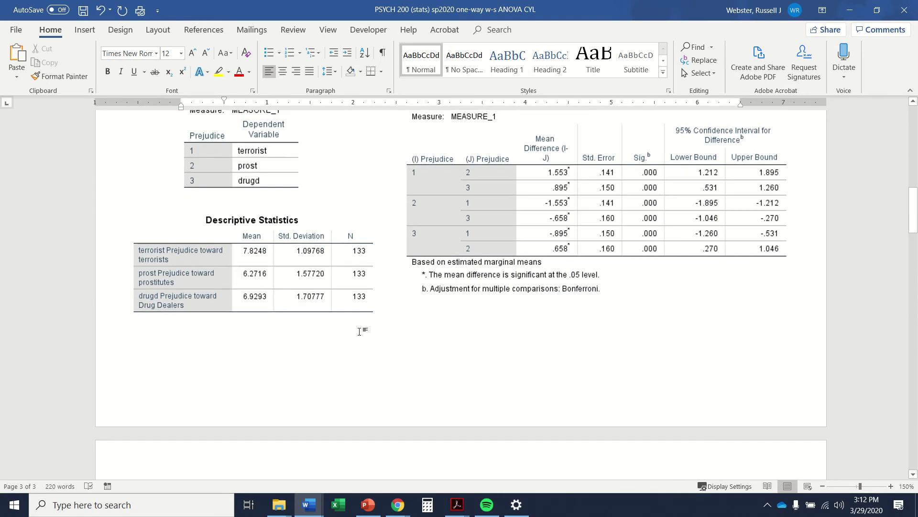
scroll(622, 287, down, 15)
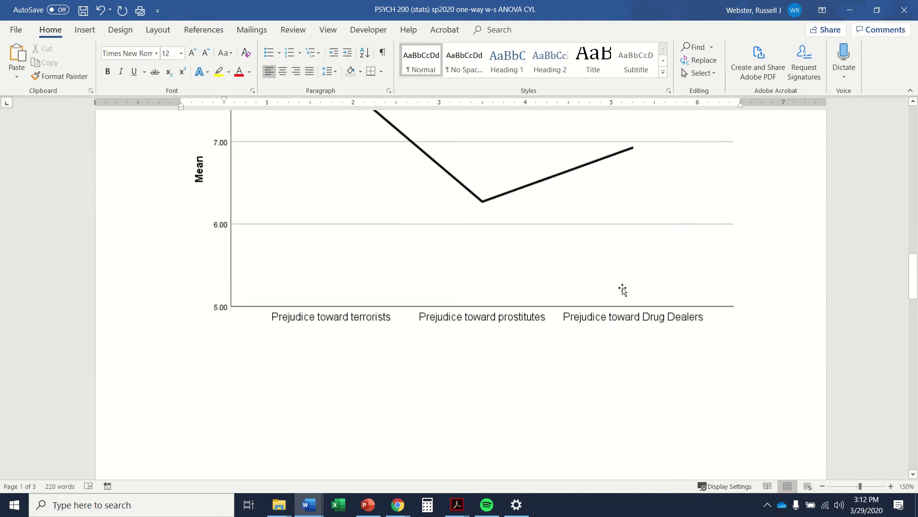
scroll(271, 151, down, 3)
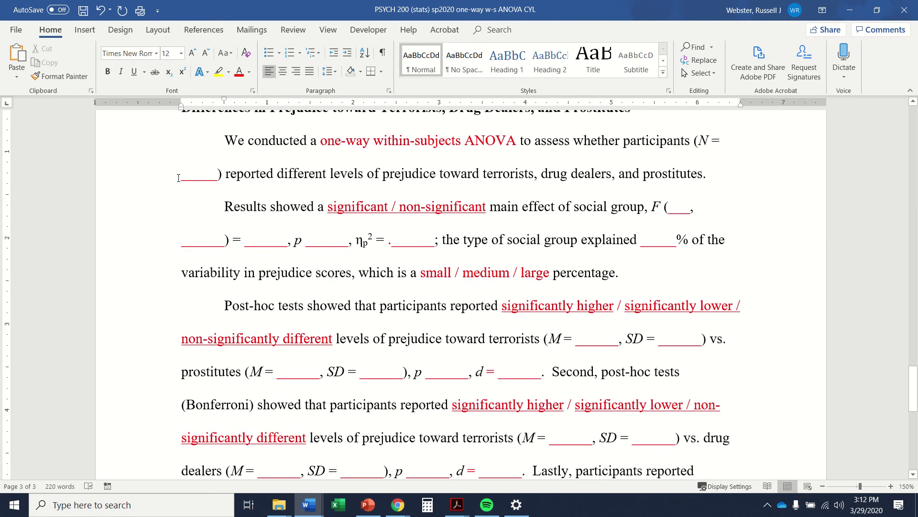
drag(178, 178, 219, 178)
text(133)
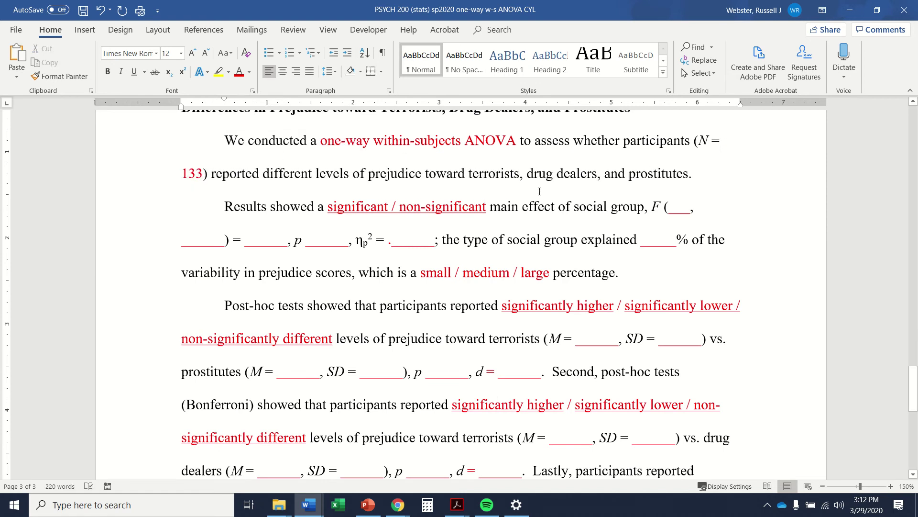
Look up the sphericity-assumed degrees of freedom and fill in the F statistic's parentheses in the main effect sentence with 2, 264.
triple_click(698, 175)
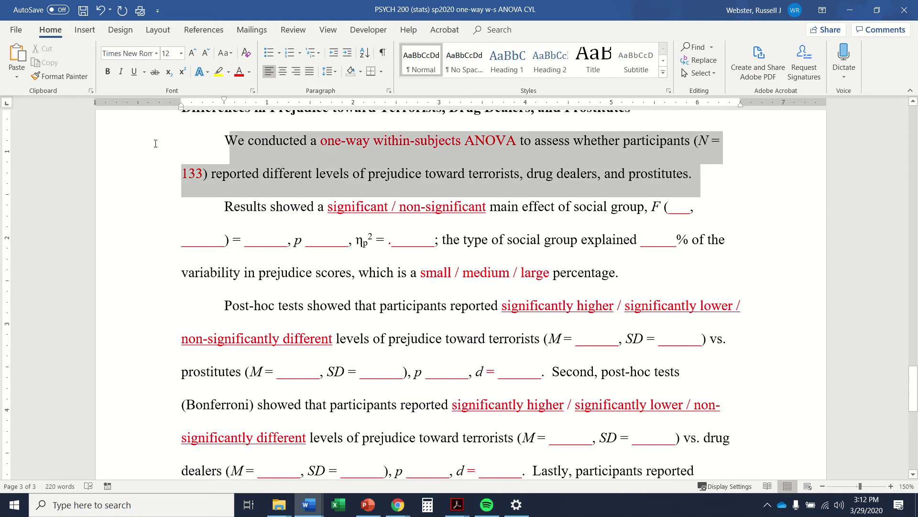
click(687, 237)
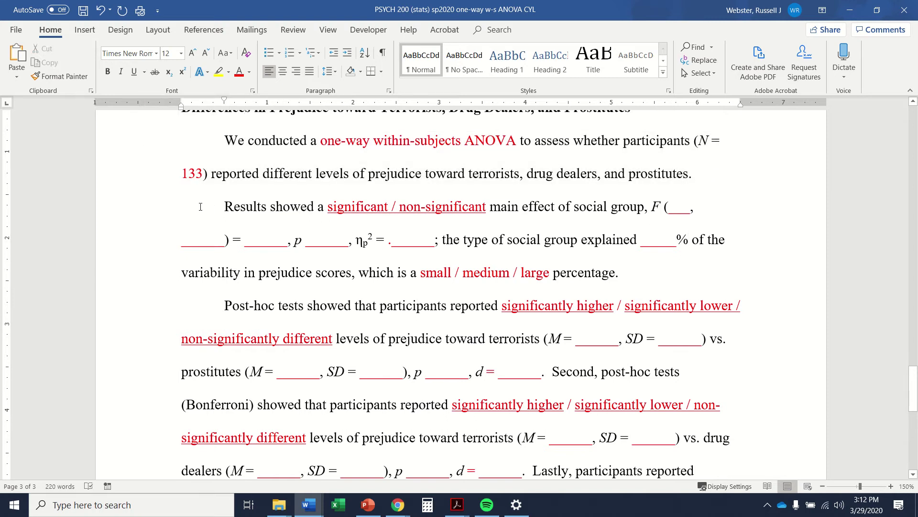
drag(200, 207, 663, 270)
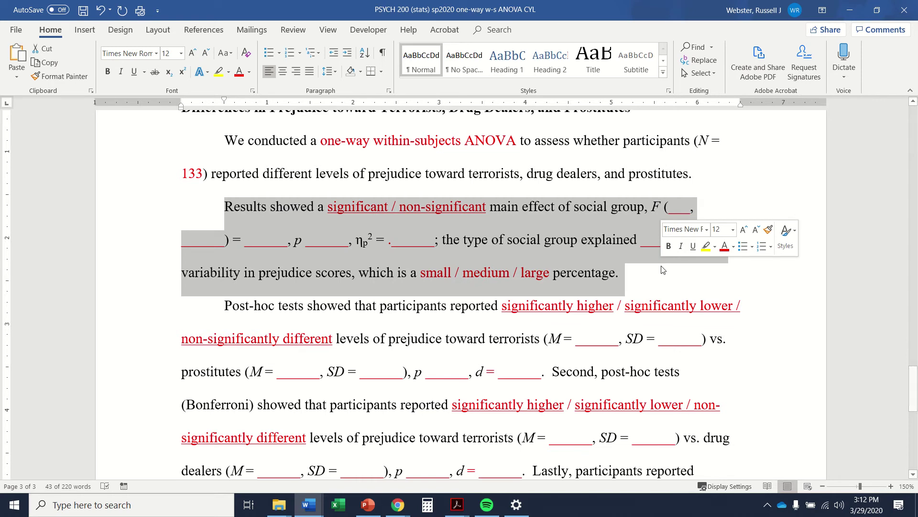
click(651, 206)
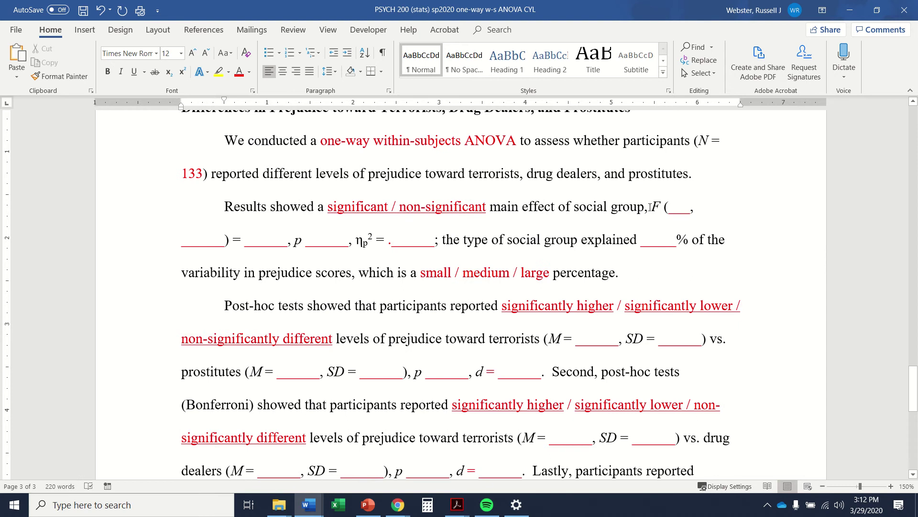
drag(651, 206, 288, 242)
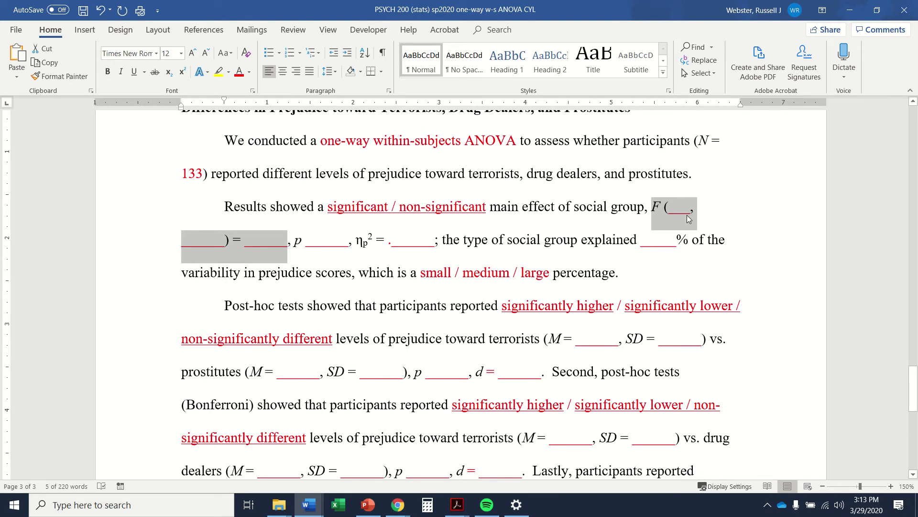
scroll(687, 218, up, 20)
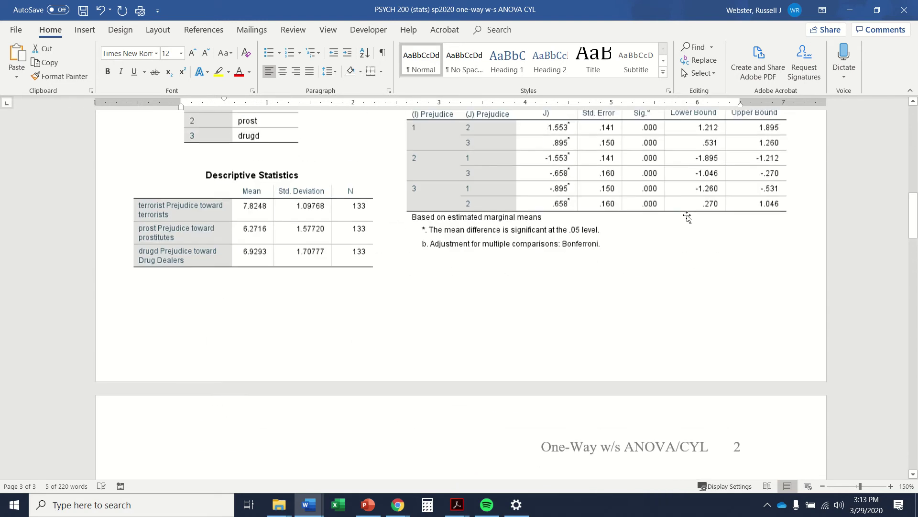
scroll(687, 219, up, 6)
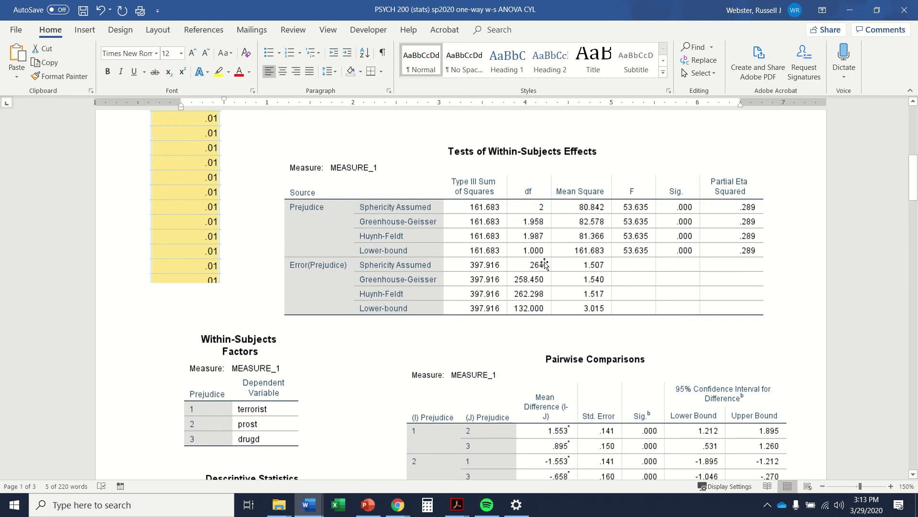
scroll(760, 306, down, 15)
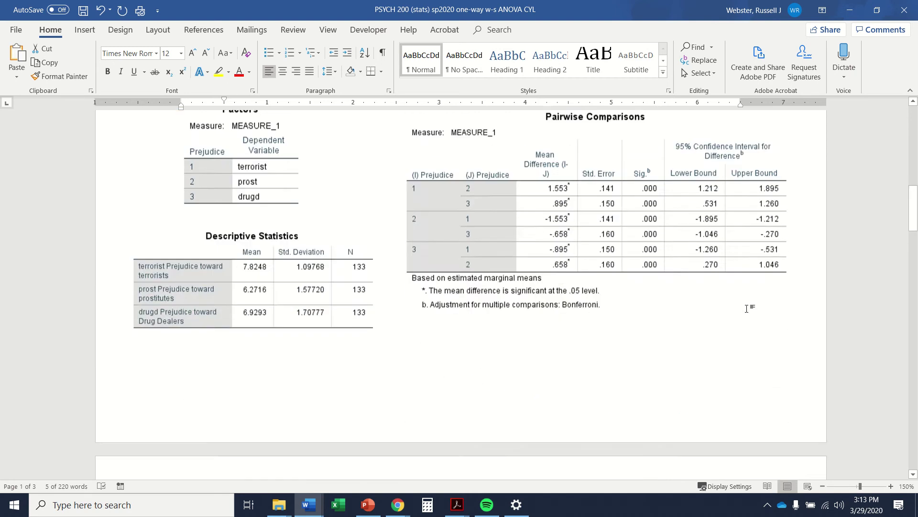
scroll(765, 285, down, 6)
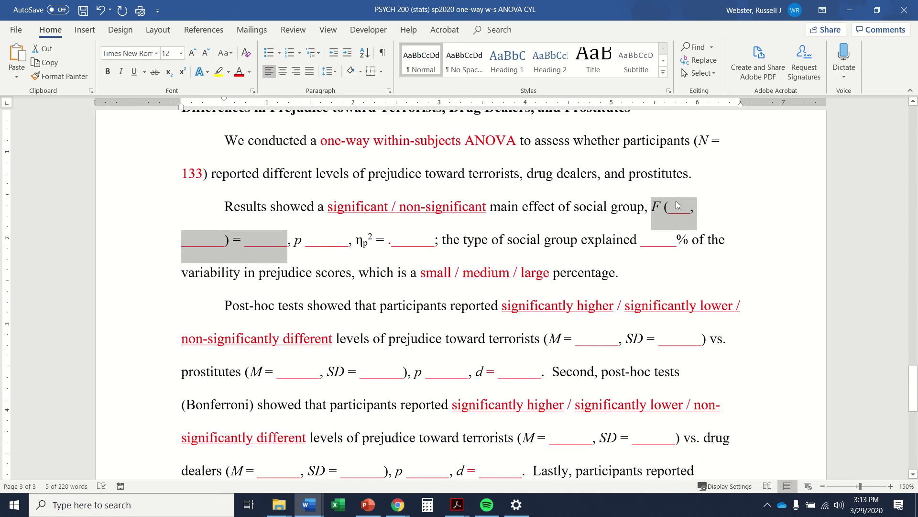
drag(669, 207, 730, 208)
text(2, 264) =)
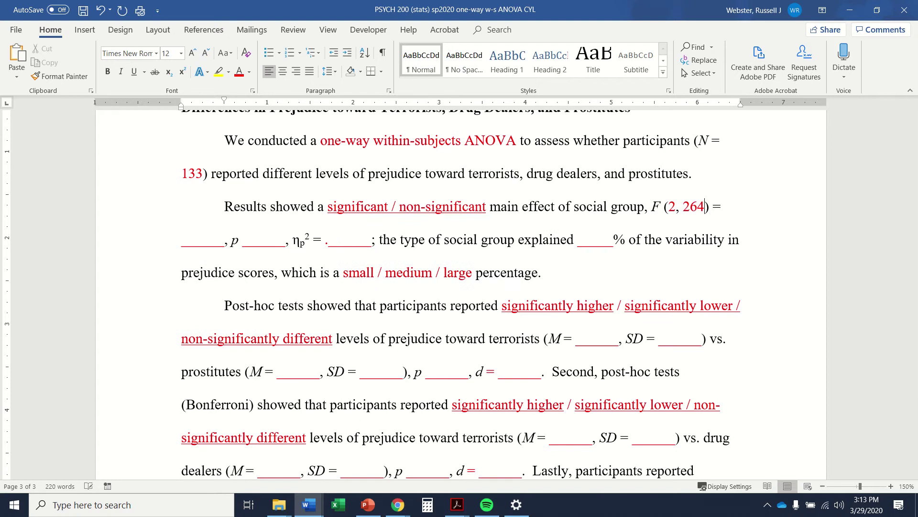
Look up the sphericity-assumed F value for Prejudice and fill in the F statistic blank in the main effect sentence with 53.64.
click(225, 239)
scroll(384, 237, up, 3)
scroll(385, 332, up, 20)
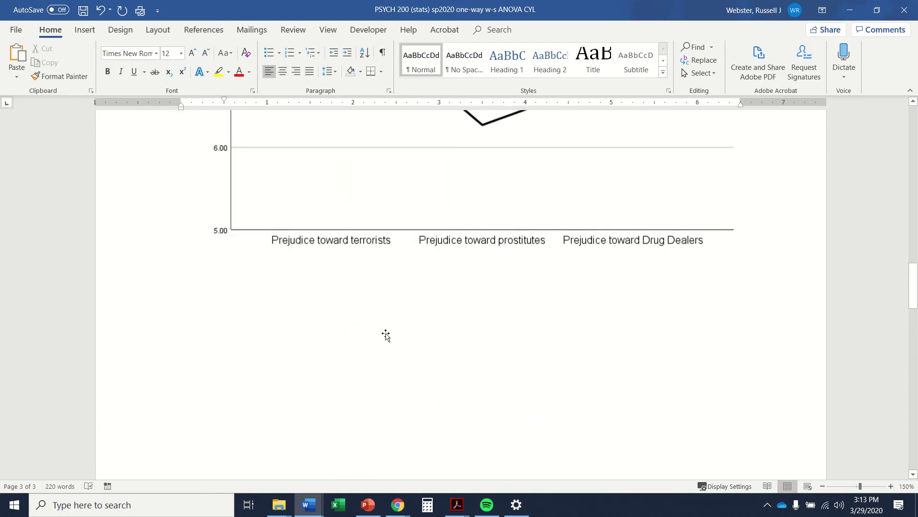
scroll(386, 332, down, 3)
scroll(375, 303, up, 4)
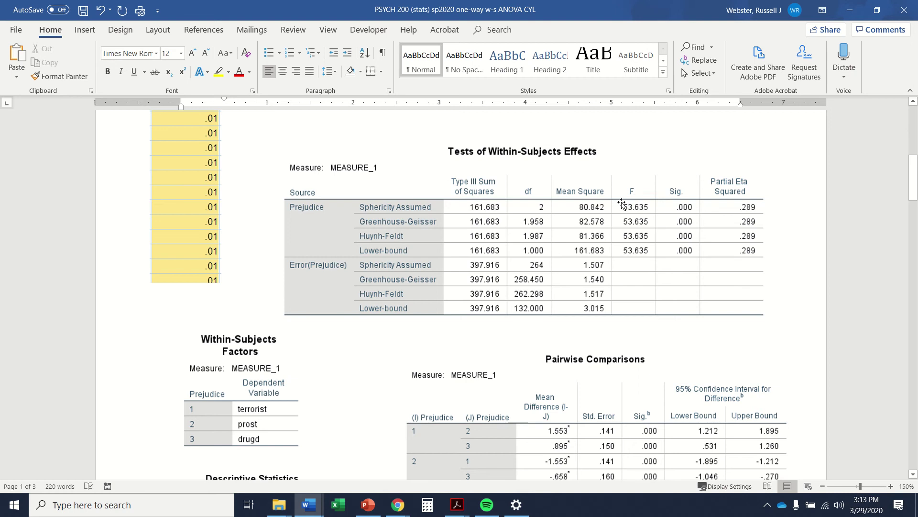
scroll(720, 304, down, 4)
scroll(746, 268, up, 6)
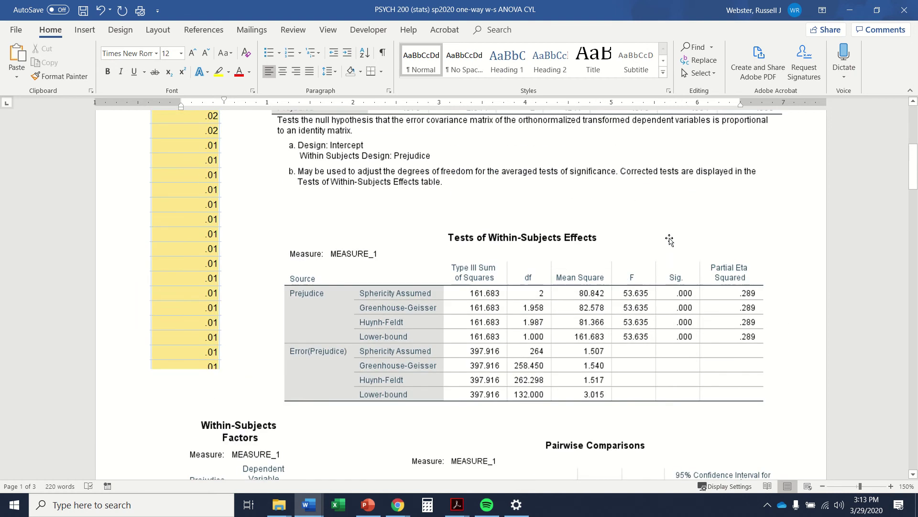
scroll(750, 304, down, 15)
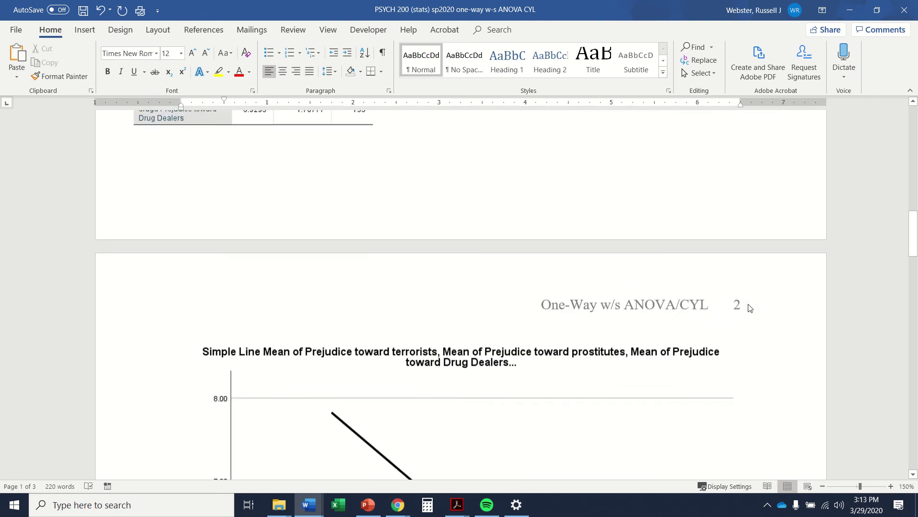
scroll(750, 308, down, 6)
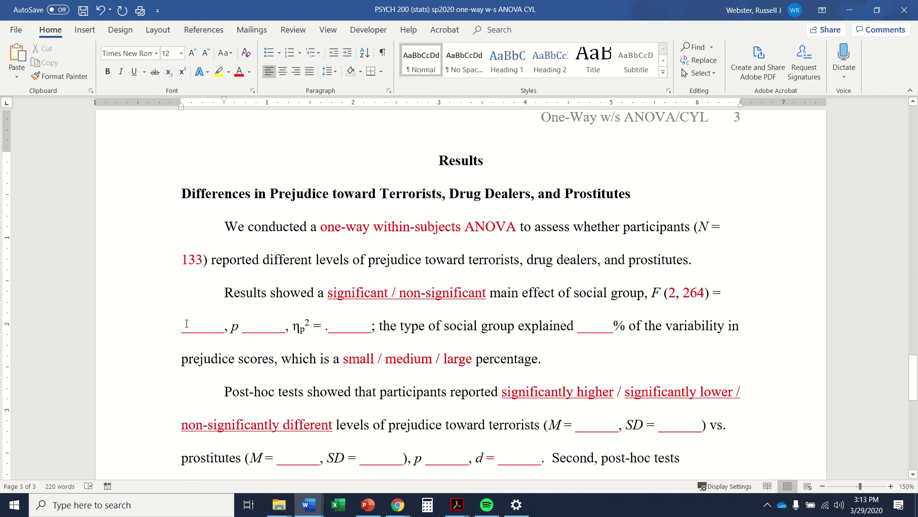
drag(207, 330, 228, 332)
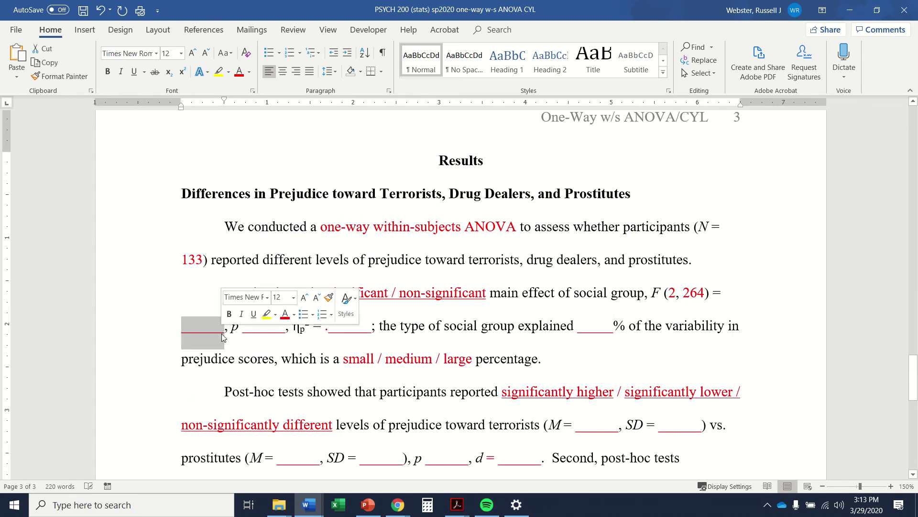
text(53.64)
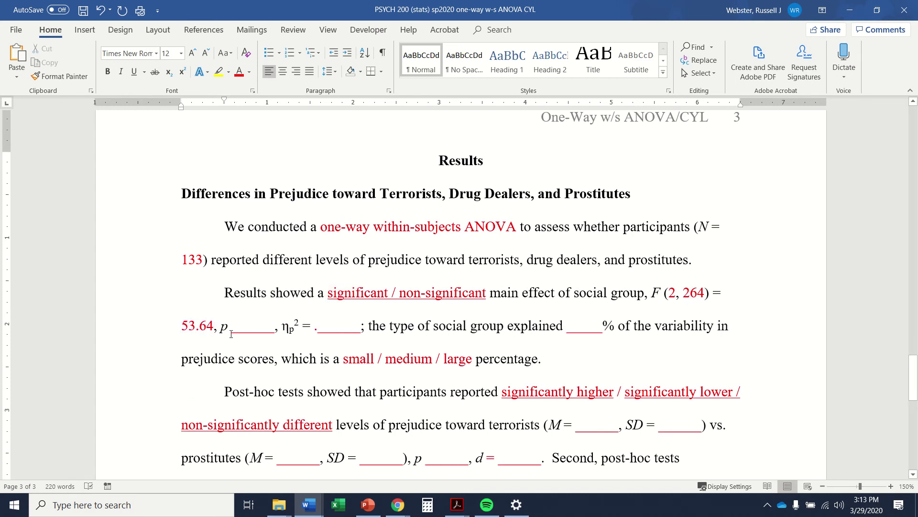
Check the significance value in the Tests of Within-Subjects Effects table and fill in the main effect's p blank with < .001.
scroll(494, 282, up, 20)
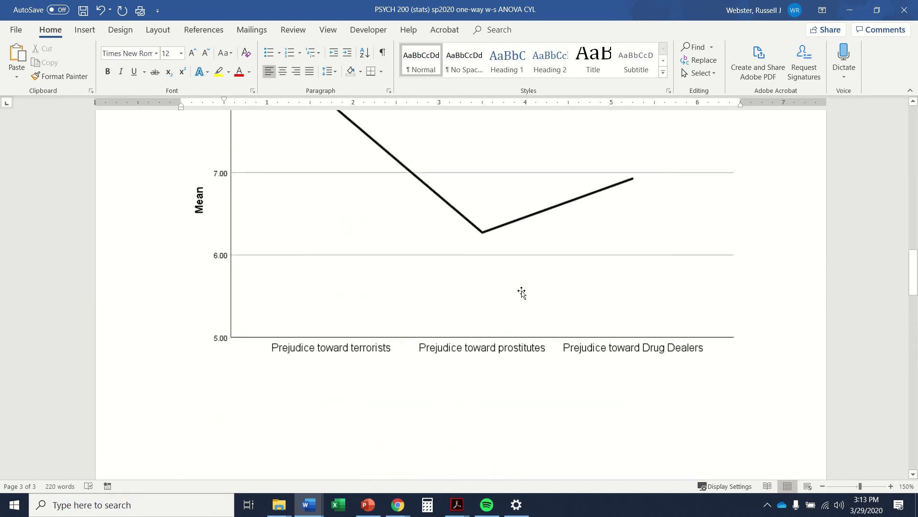
scroll(521, 293, up, 12)
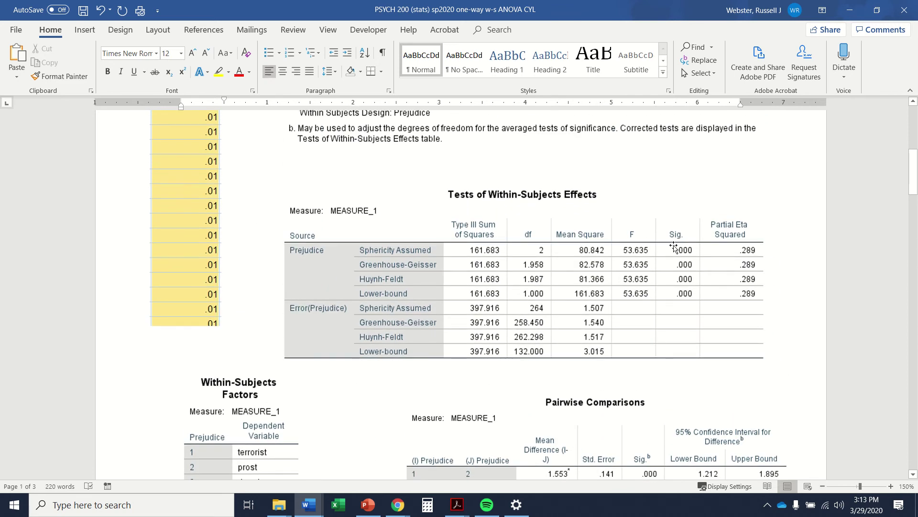
scroll(545, 287, down, 20)
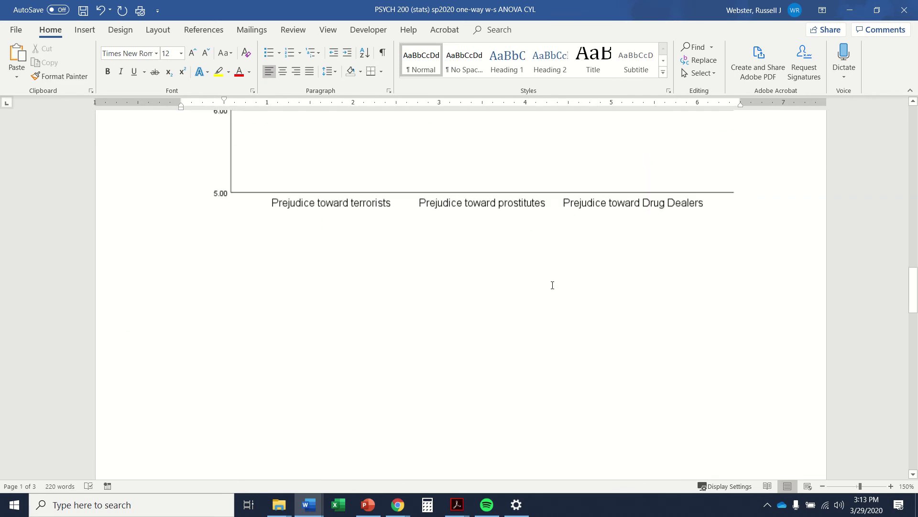
scroll(554, 288, down, 5)
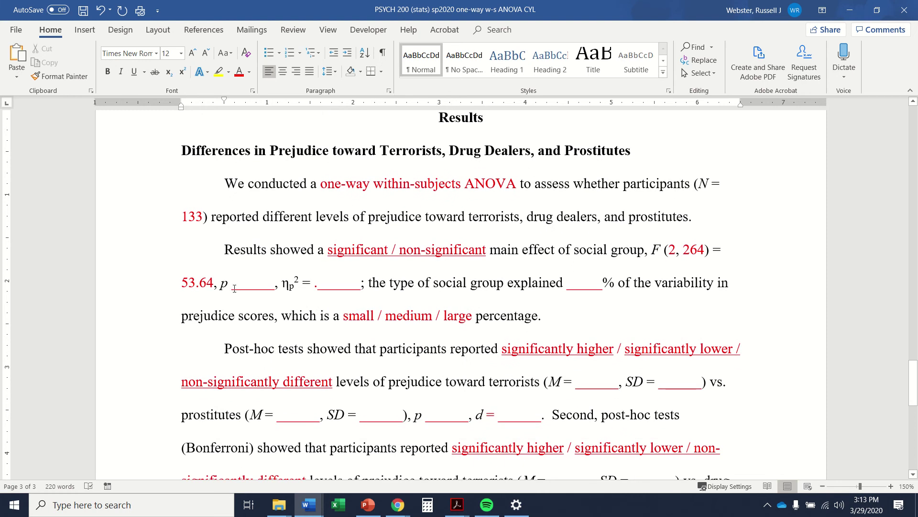
drag(231, 288, 277, 288)
text(<)
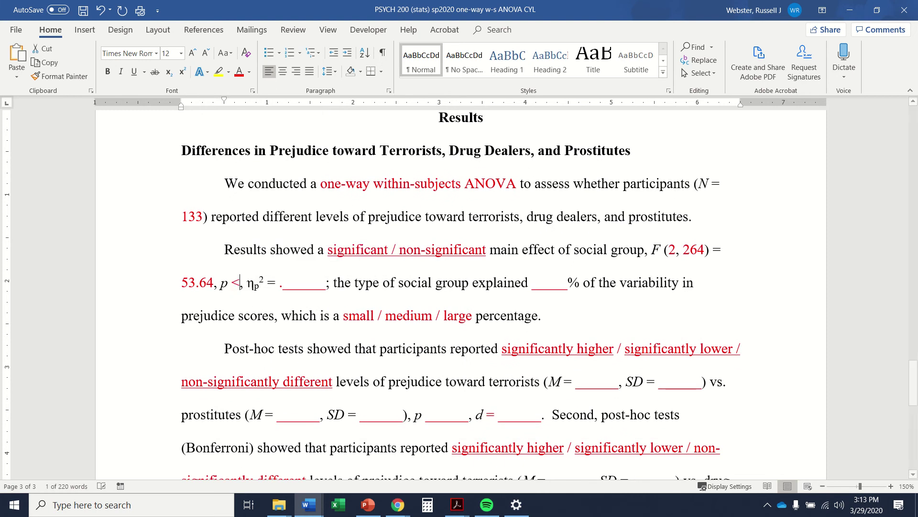
text( .001)
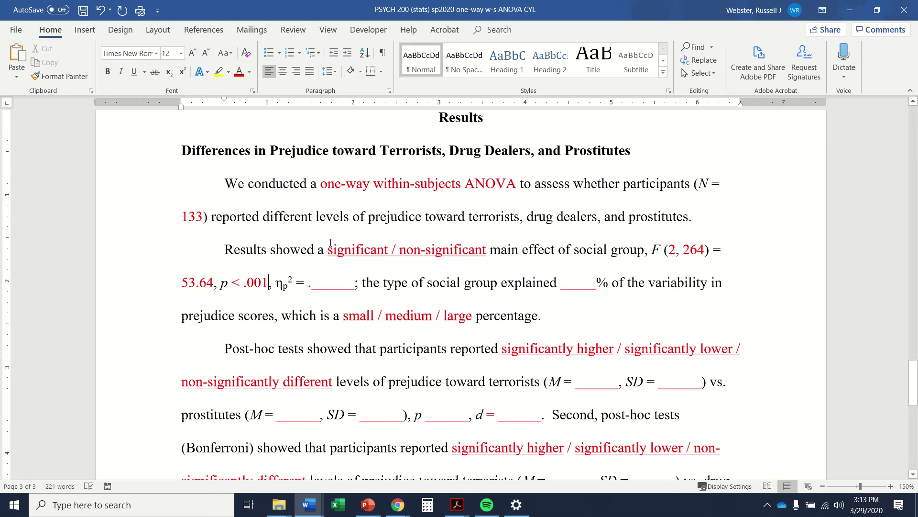
Remove the "/ non-significant" option from the main effect sentence, keeping only "significant".
click(390, 249)
key(Delete)
key(Delete)
key(Delete)
key(Delete)
key(Delete)
key(Delete)
key(Delete)
key(Delete)
key(Delete)
key(Delete)
key(Delete)
key(Delete)
key(Delete)
key(Delete)
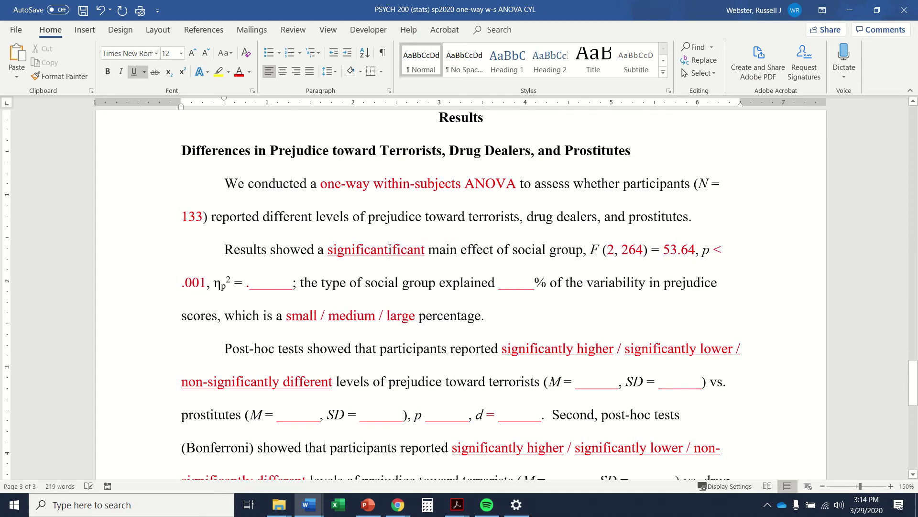
key(Delete)
key(Delete)
key(Delete)
key(Delete)
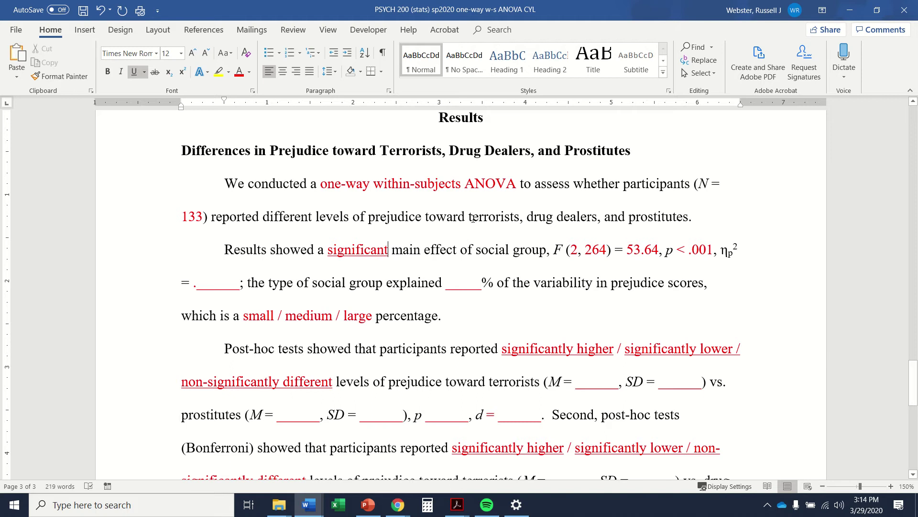
Look up the sphericity-assumed partial eta squared and fill in the effect size blank in the main effect sentence with .289.
drag(469, 219, 685, 220)
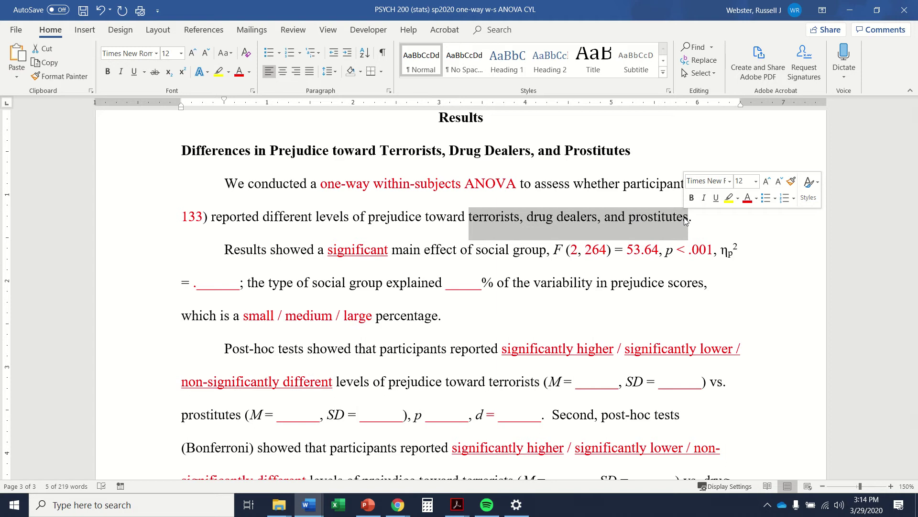
click(233, 282)
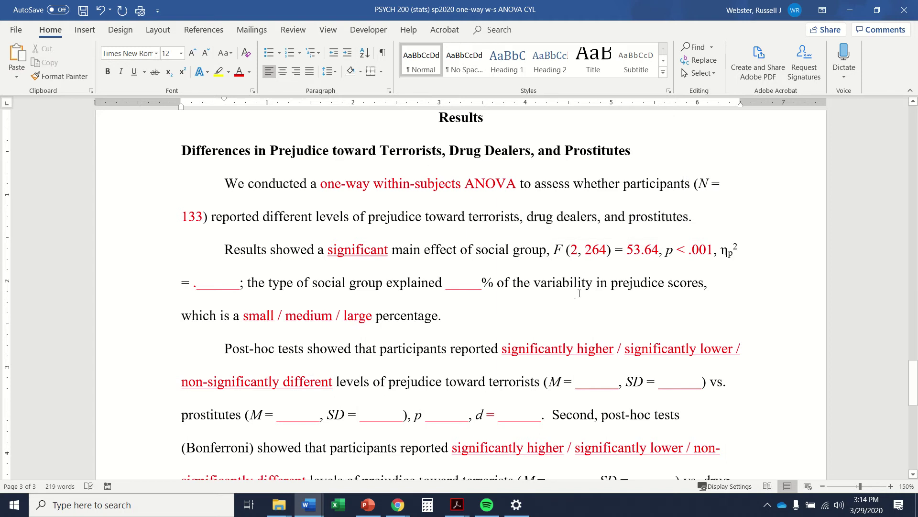
scroll(579, 293, up, 15)
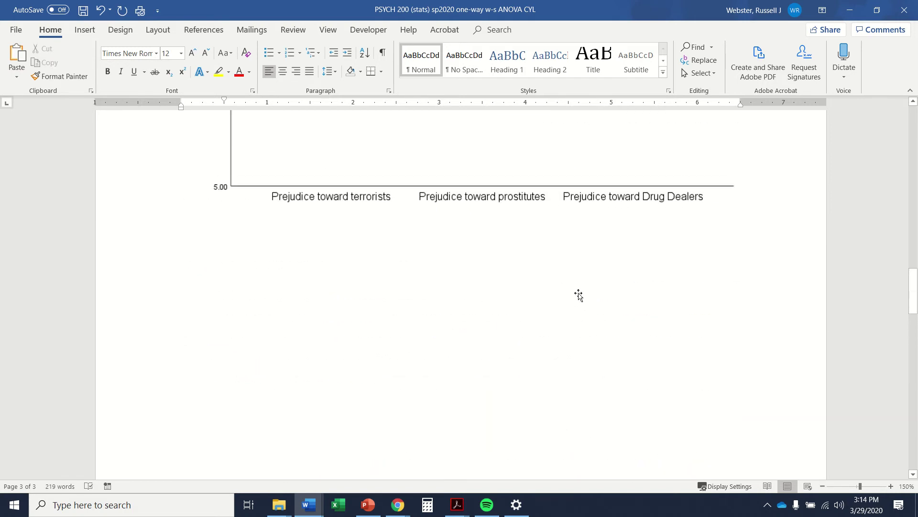
scroll(578, 293, up, 20)
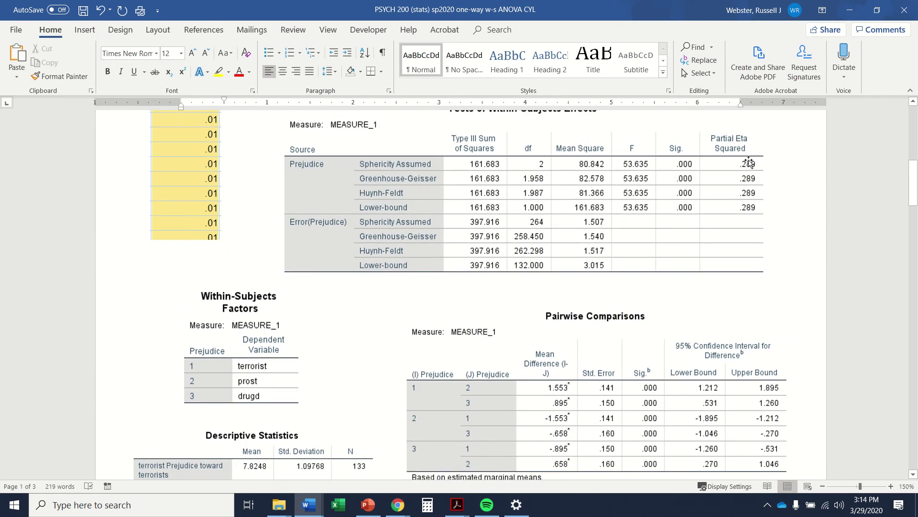
scroll(783, 324, down, 20)
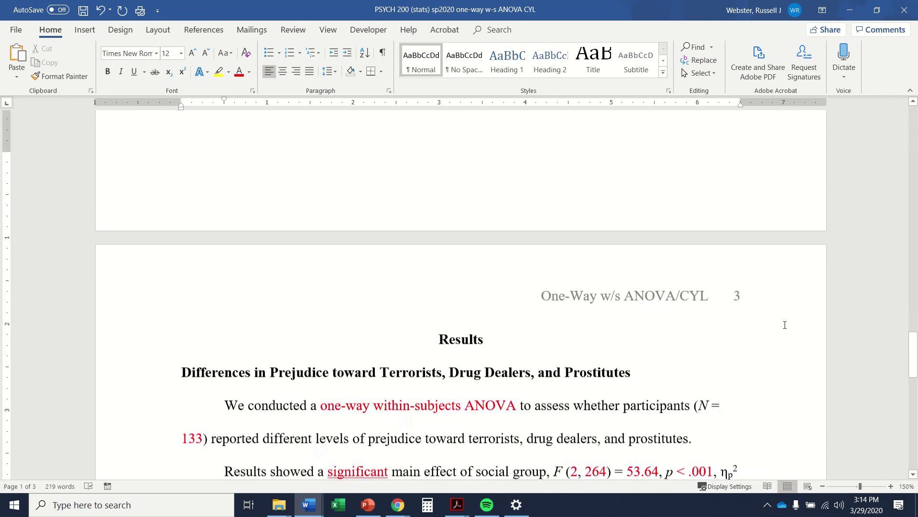
scroll(785, 325, down, 10)
scroll(622, 287, up, 3)
click(455, 242)
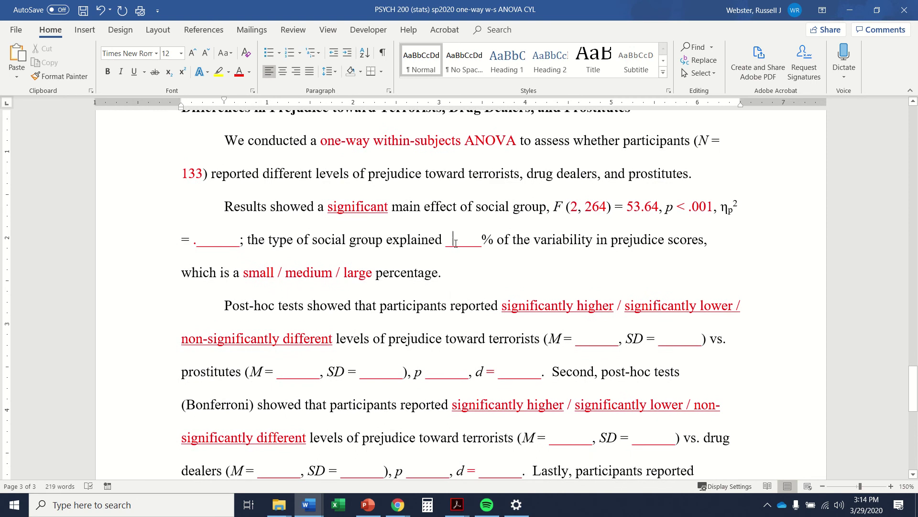
drag(455, 241, 480, 244)
double_click(473, 247)
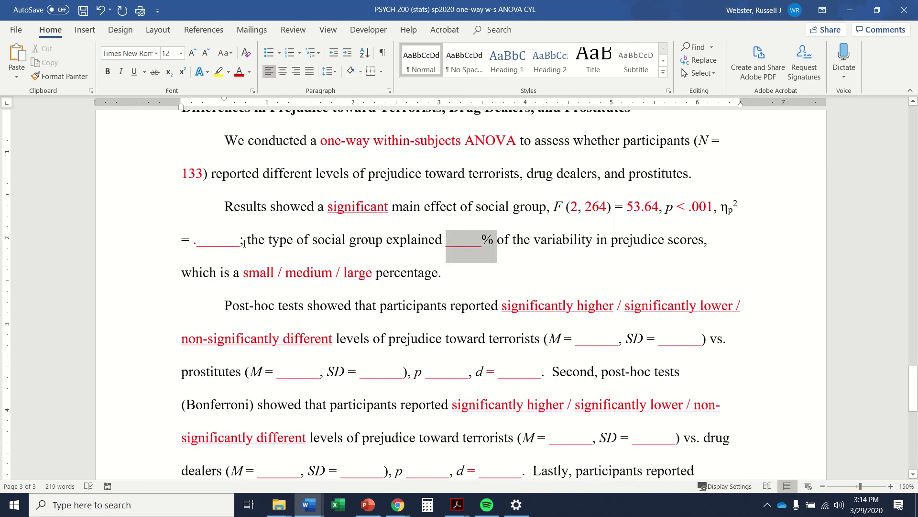
click(196, 242)
drag(216, 242, 241, 242)
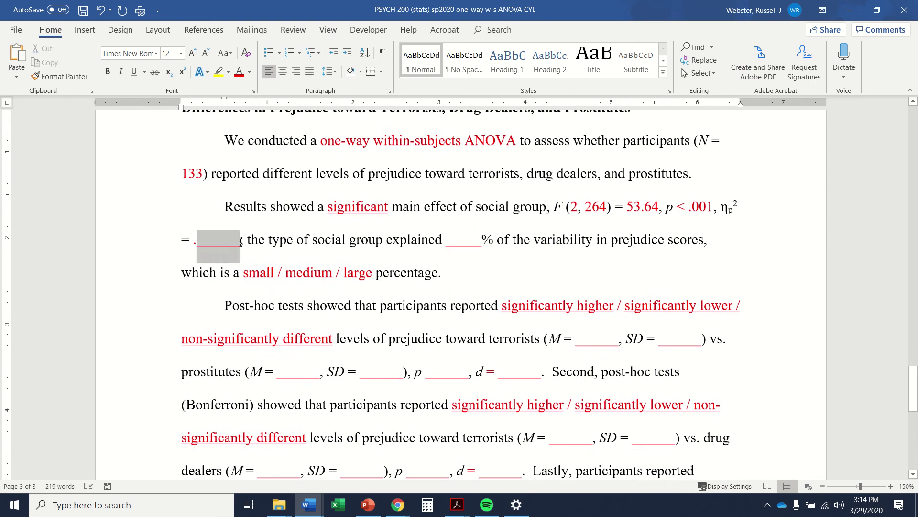
click(241, 241)
key(BackSpace)
key(BackSpace)
key(BackSpace)
key(BackSpace)
key(BackSpace)
key(BackSpace)
text(2)
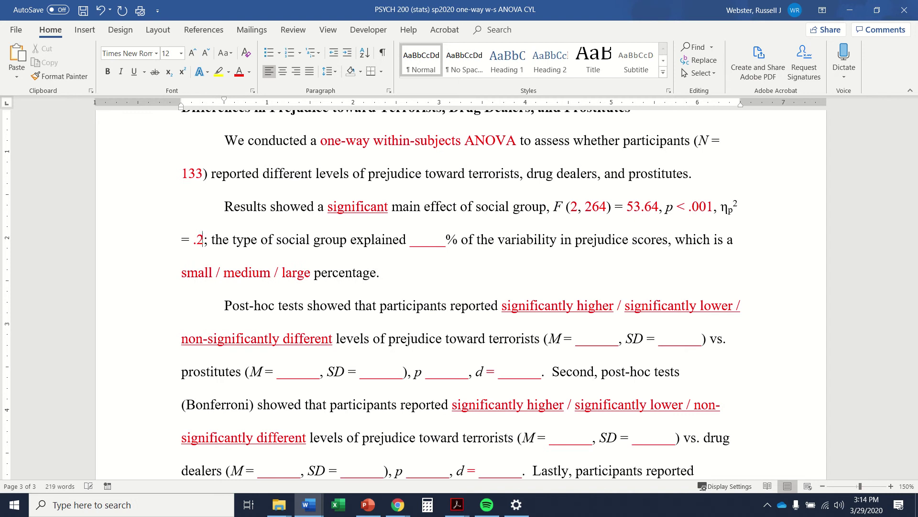
text(89)
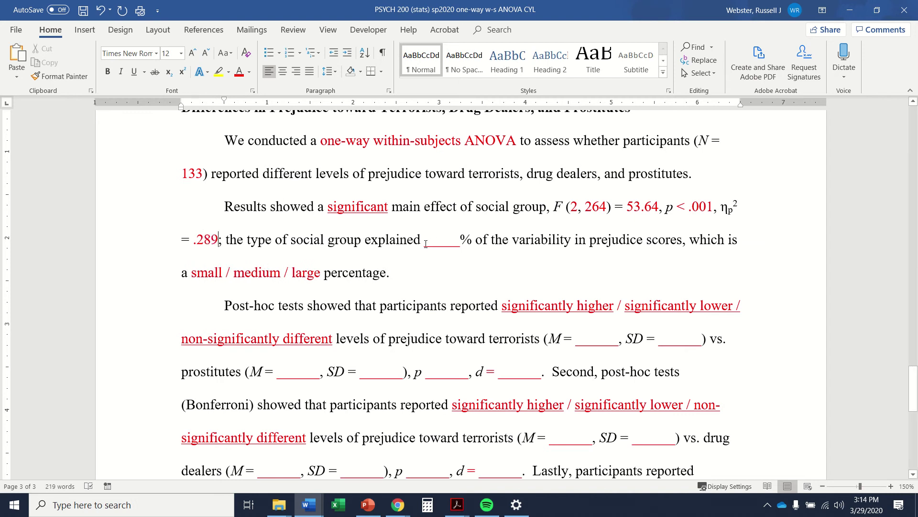
Fill in the explained variability percentage with 28.9 and keep only "large" from the small / medium / large options.
drag(425, 242, 460, 247)
text(28.9)
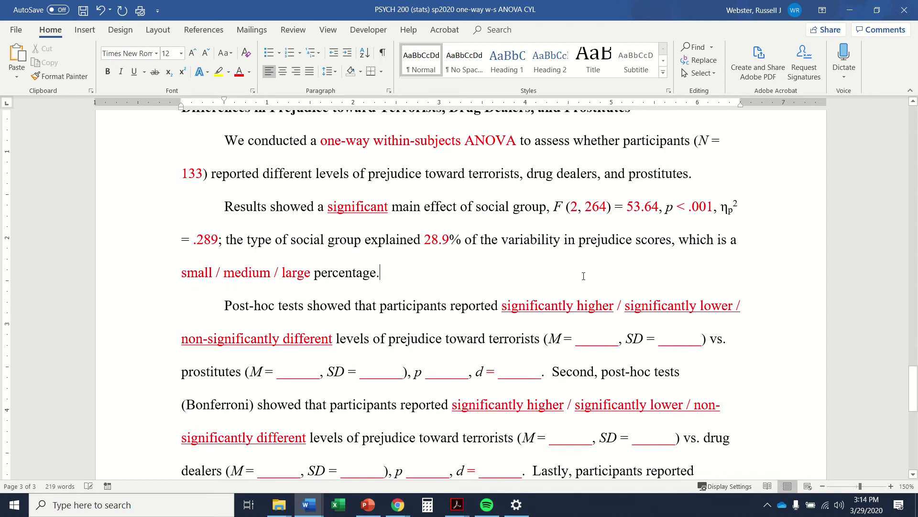
drag(183, 276, 282, 283)
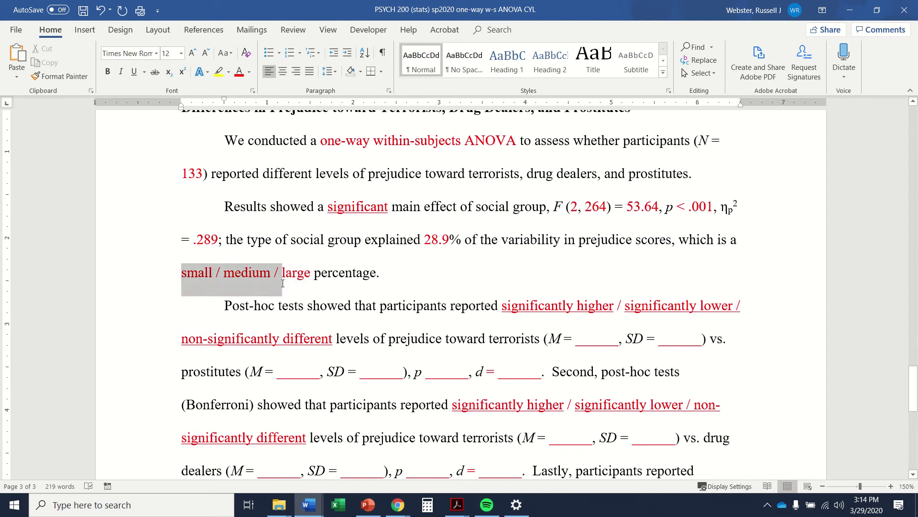
key(Delete)
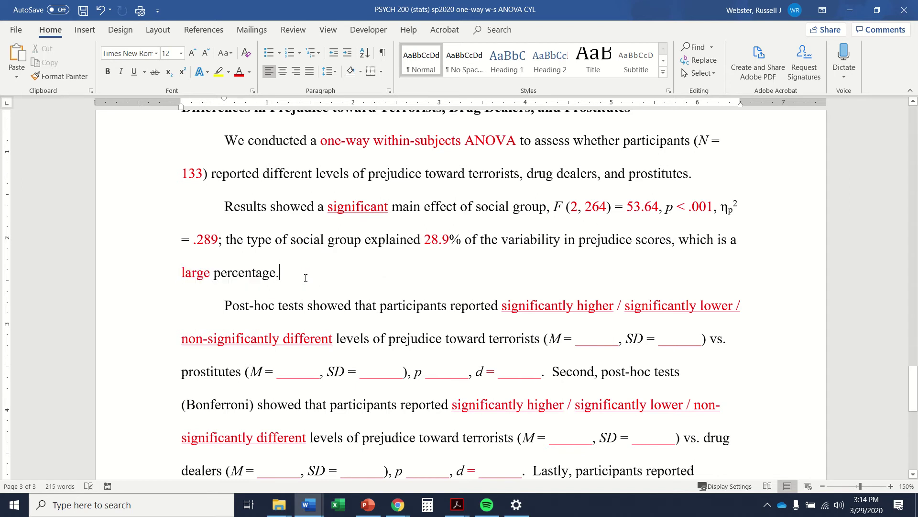
key(End)
Examine the Pairwise Comparisons and Descriptive Statistics tables and the blanks in the post-hoc tests paragraph of the Results.
scroll(550, 266, up, 3)
scroll(550, 266, up, 20)
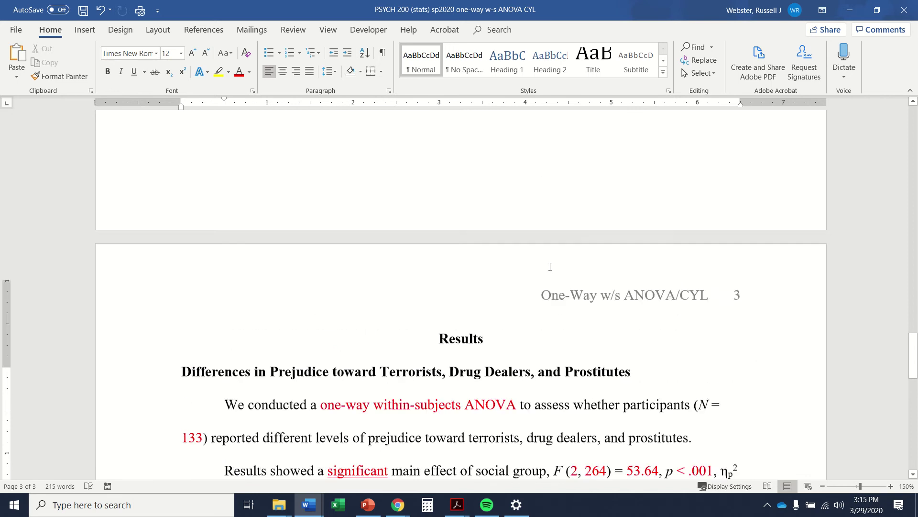
scroll(549, 268, up, 7)
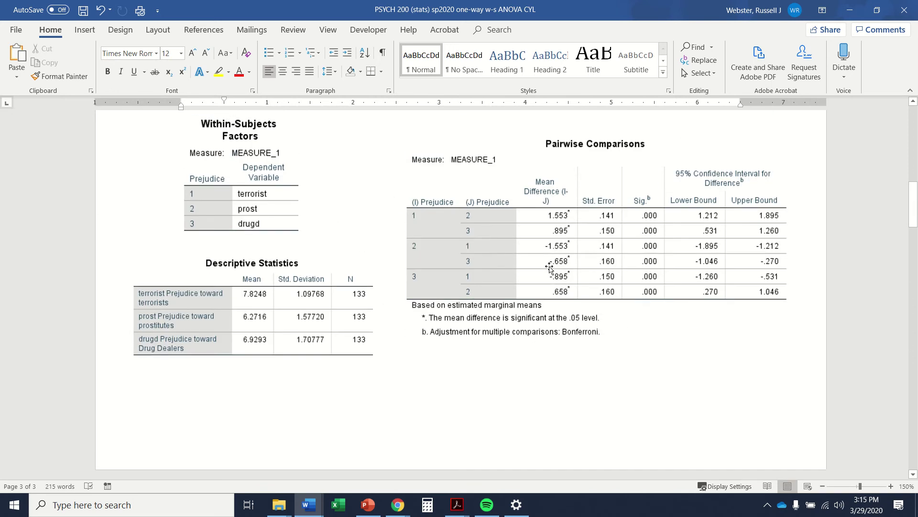
scroll(549, 268, down, 20)
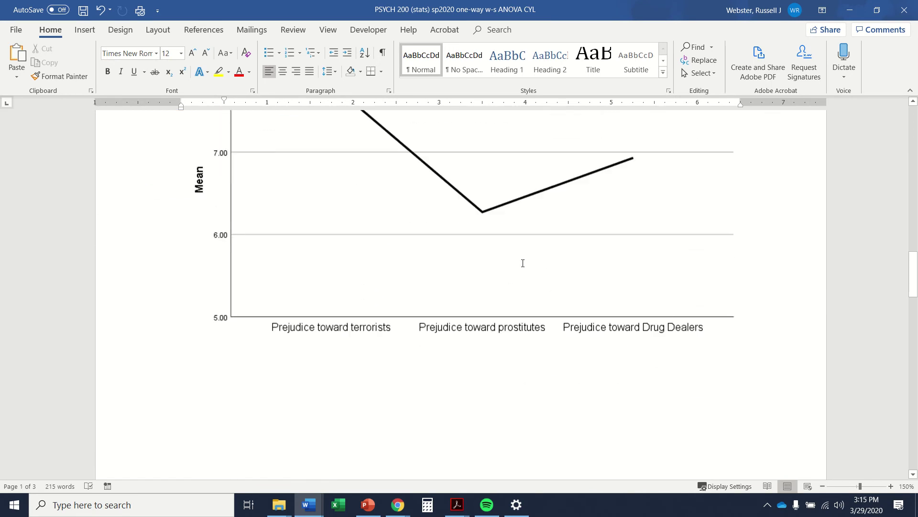
scroll(494, 256, down, 1)
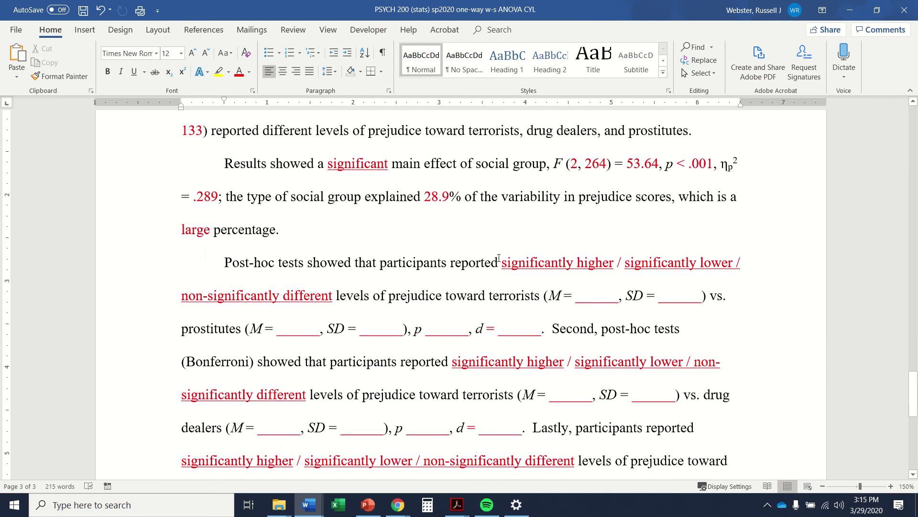
scroll(209, 258, down, 2)
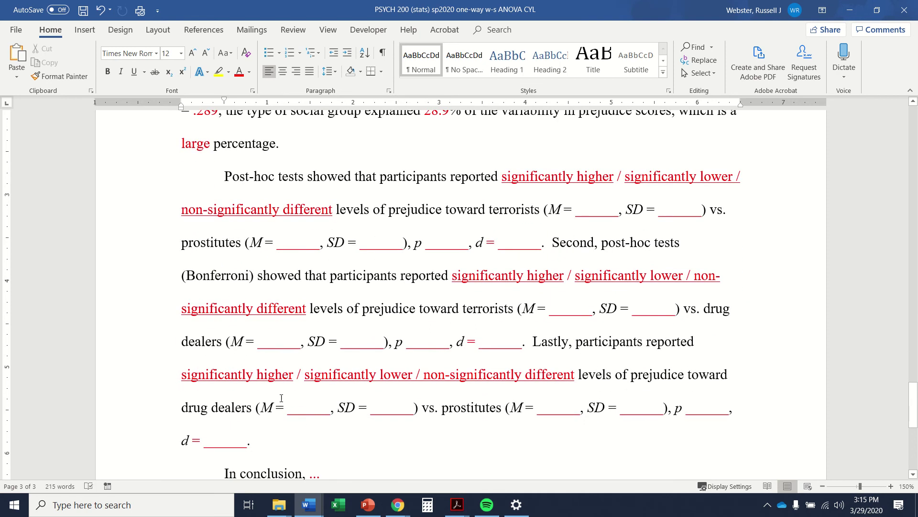
triple_click(271, 436)
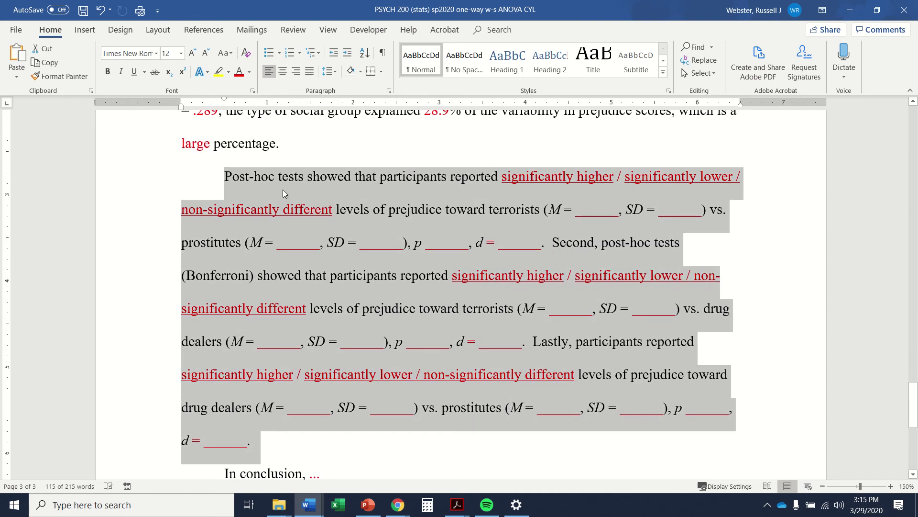
click(260, 188)
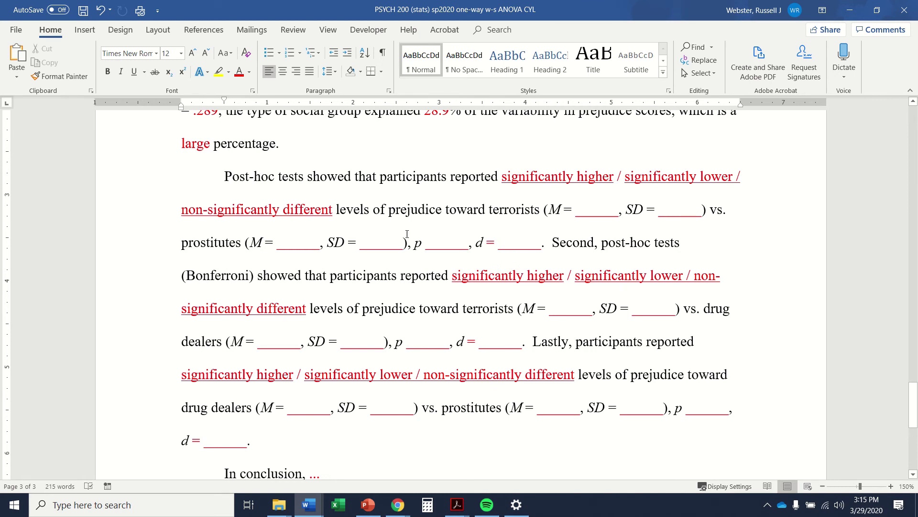
Look up the terrorist row in Descriptive Statistics and fill in the first post-hoc comparison's terrorist blanks with M = 7.82, SD = 1.10.
double_click(508, 212)
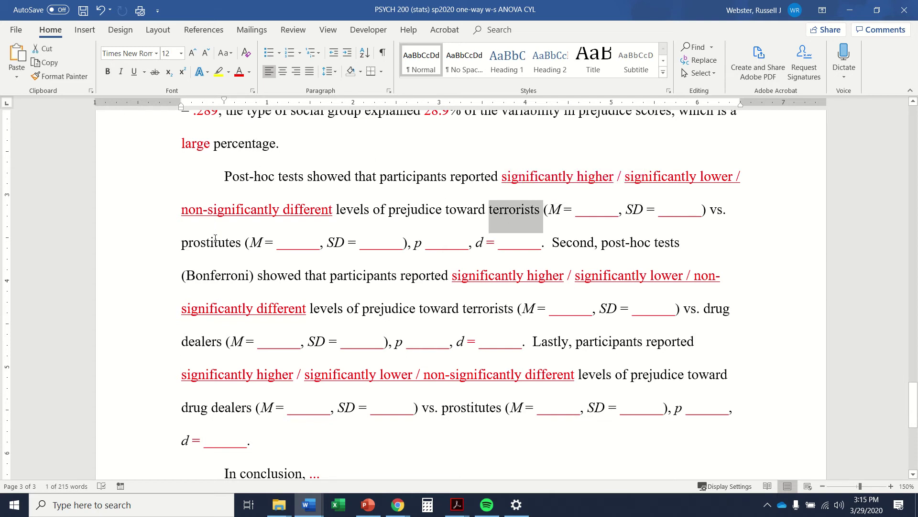
ctrl+double_click(211, 243)
click(521, 209)
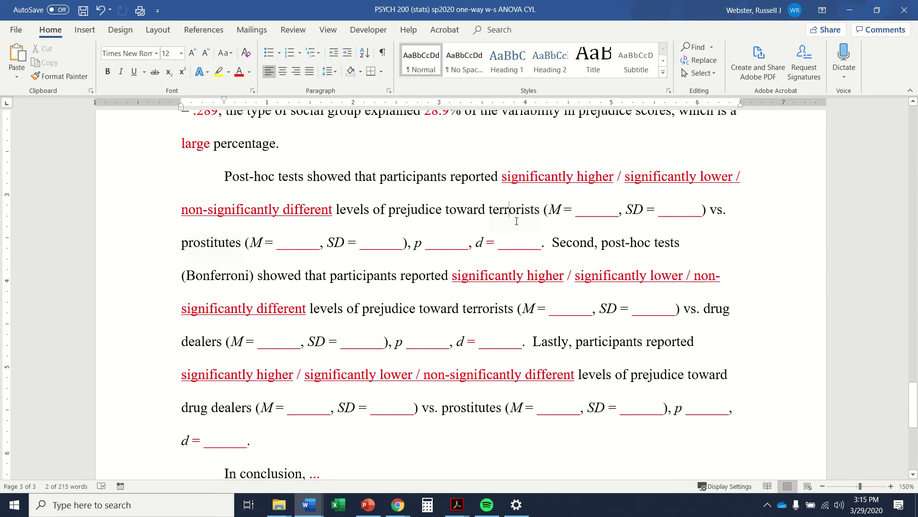
double_click(521, 209)
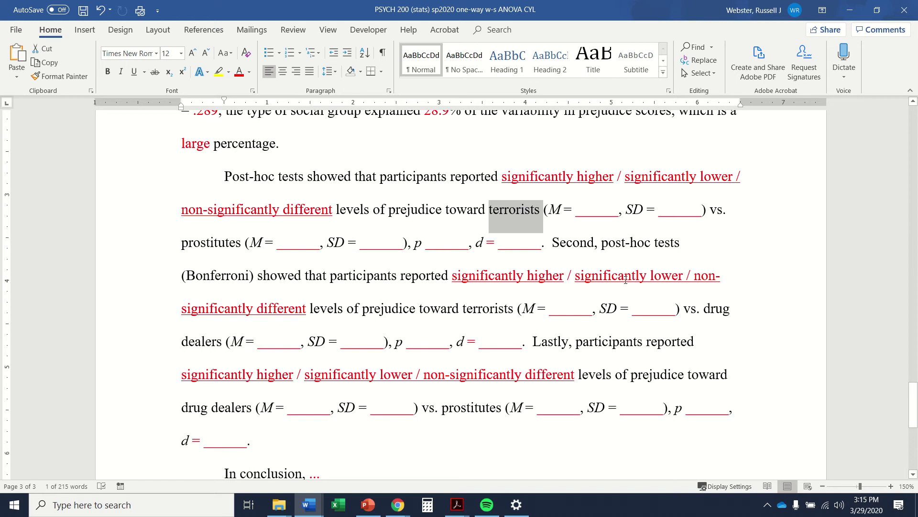
scroll(626, 279, up, 20)
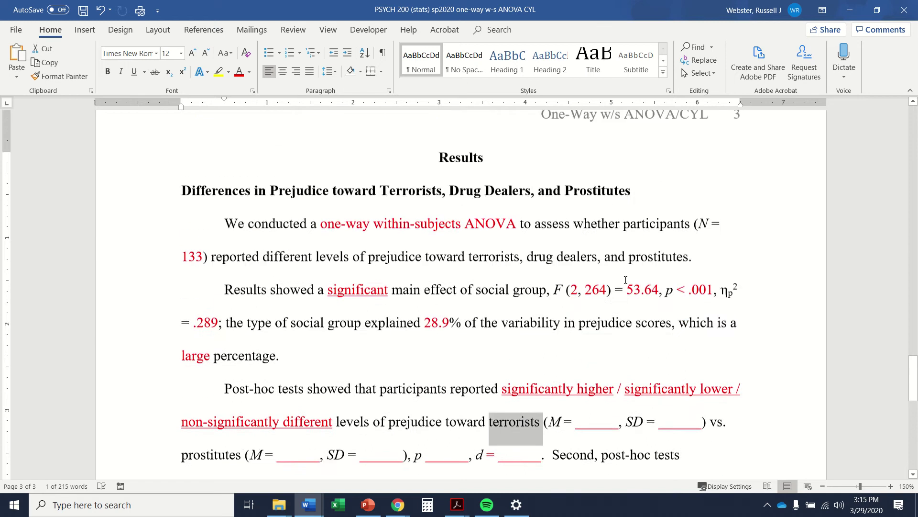
scroll(625, 280, down, 5)
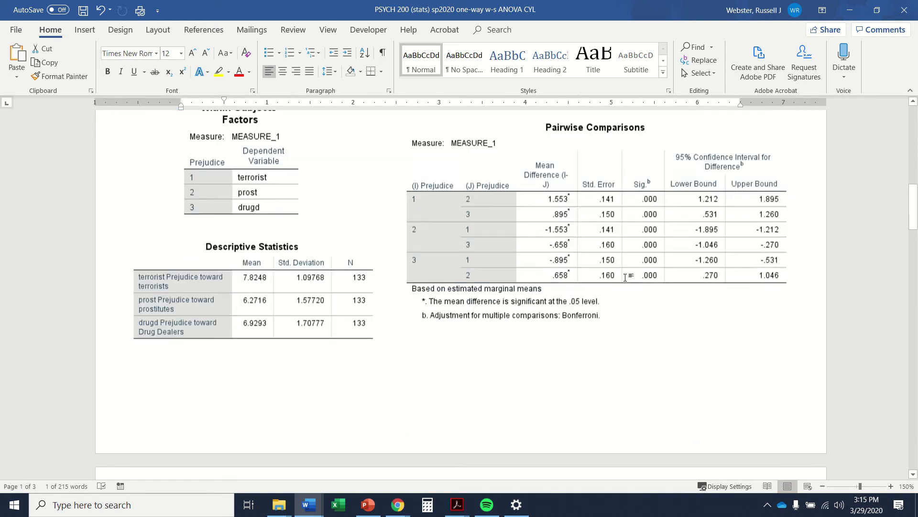
click(269, 199)
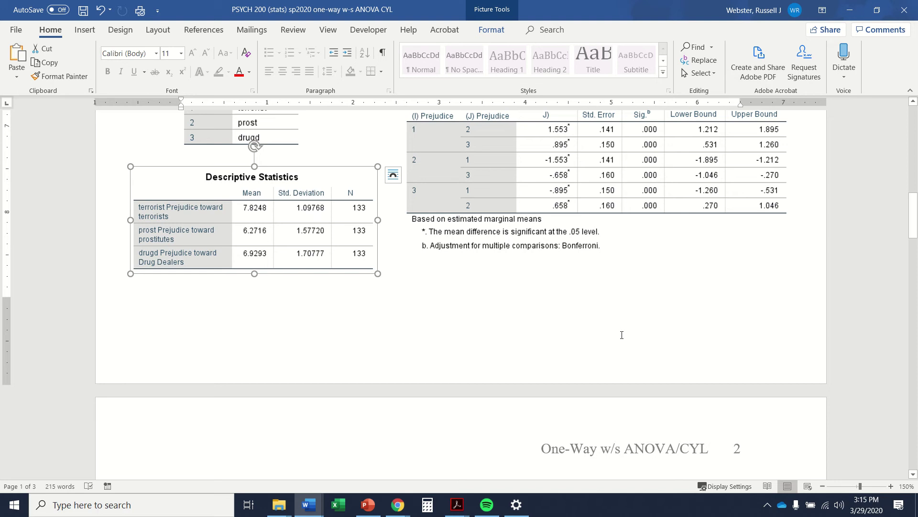
scroll(657, 358, down, 20)
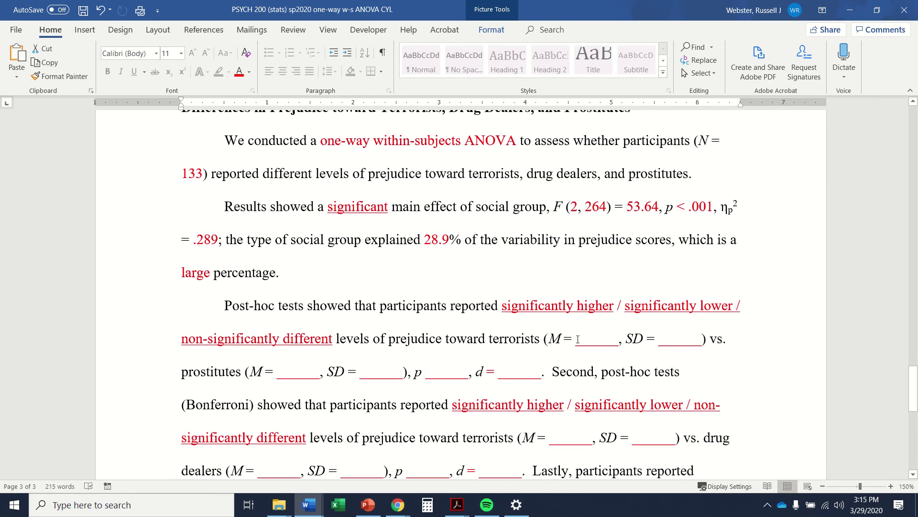
drag(578, 339, 685, 346)
text(7.82, SD = 1.10)
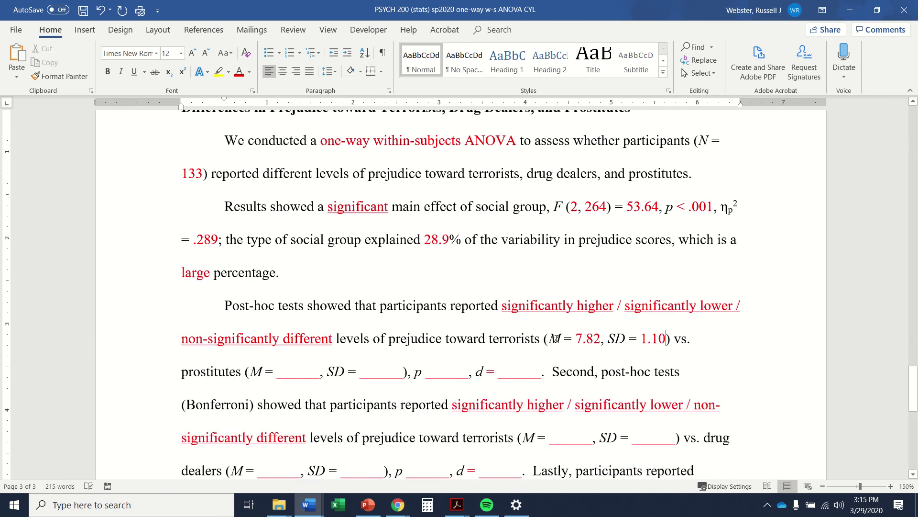
drag(550, 341, 666, 346)
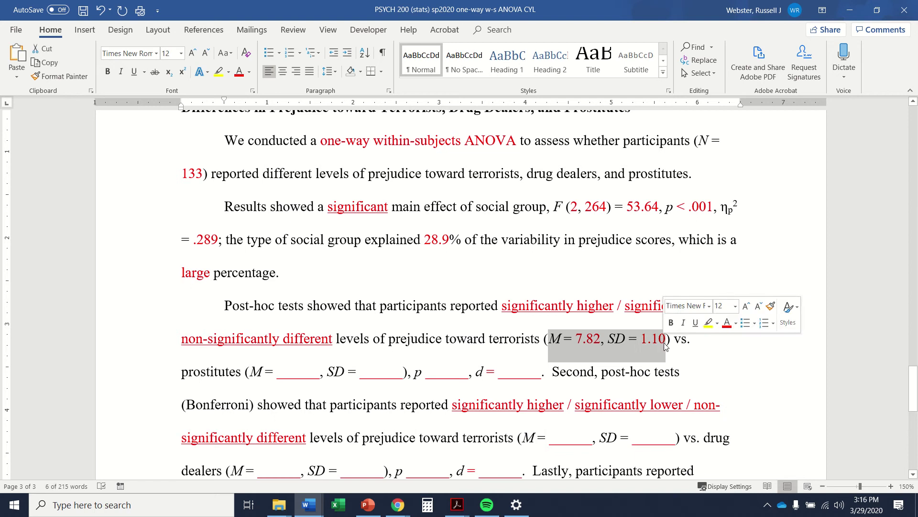
key(Right)
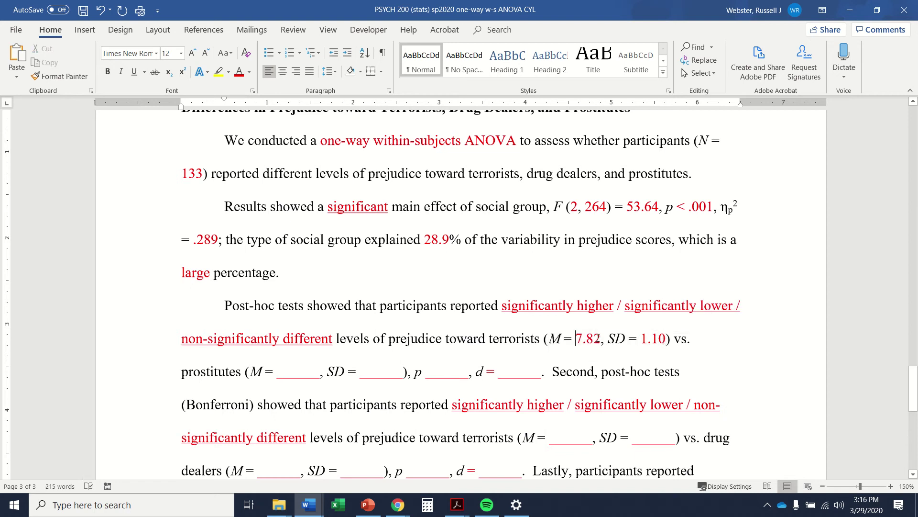
key(shift+Right)
key(shift+Right)
key(shift+Right)
key(shift+Right)
key(shift+Right)
key(shift+Right)
key(Right)
scroll(557, 348, down, 2)
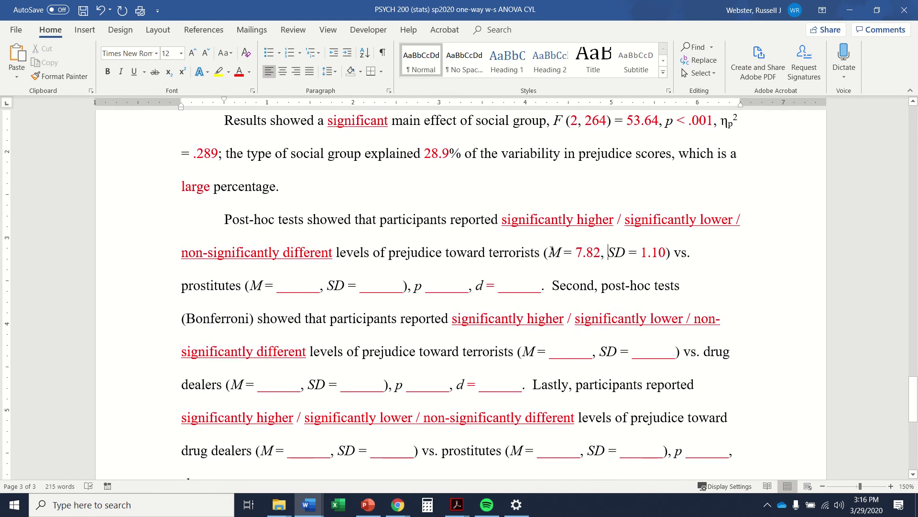
drag(551, 251, 664, 250)
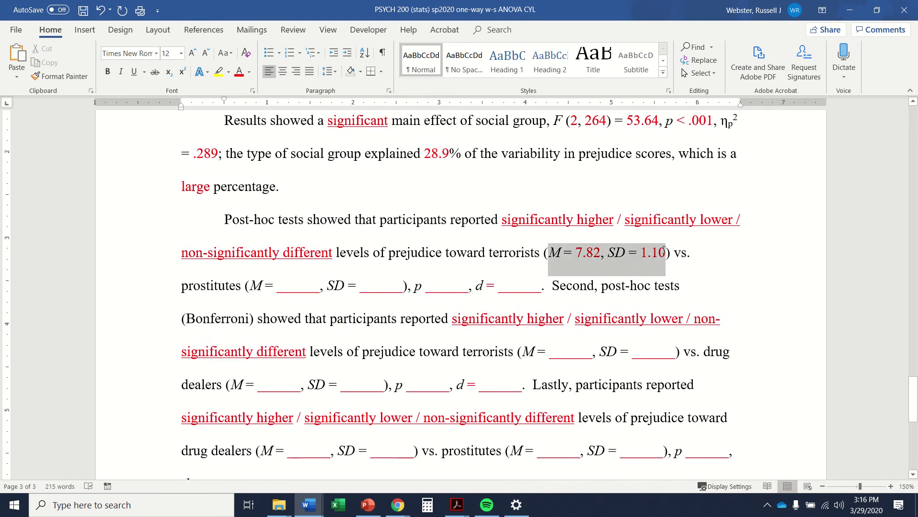
click(549, 255)
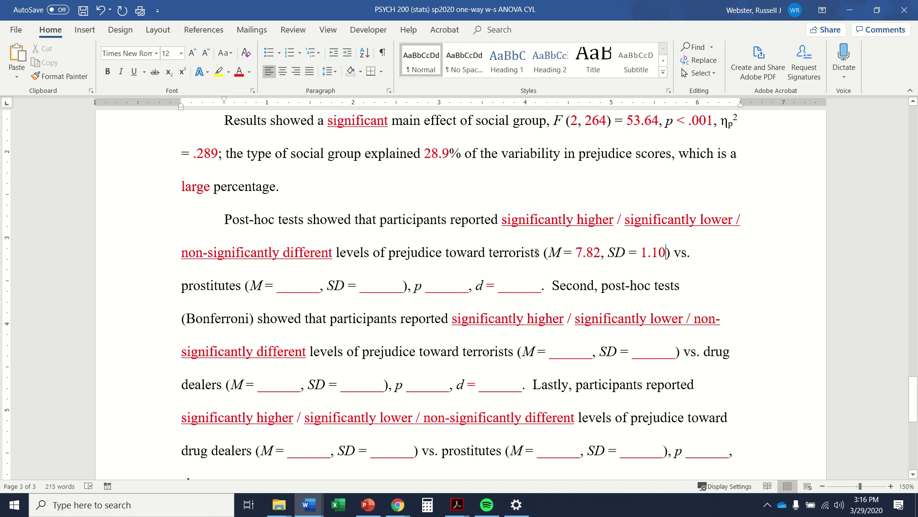
Copy the terrorists' "M = 7.82, SD = 1.10" over the blank terrorist statistics in the terrorists vs. drug dealers comparison.
drag(549, 255, 660, 257)
key(ctrl+c)
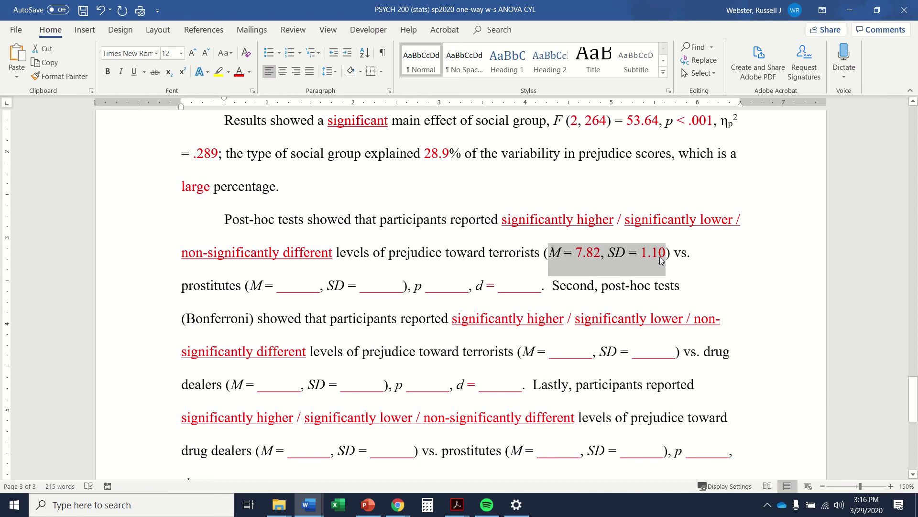
scroll(660, 257, down, 3)
scroll(660, 257, up, 2)
drag(522, 308, 679, 306)
key(ctrl+v)
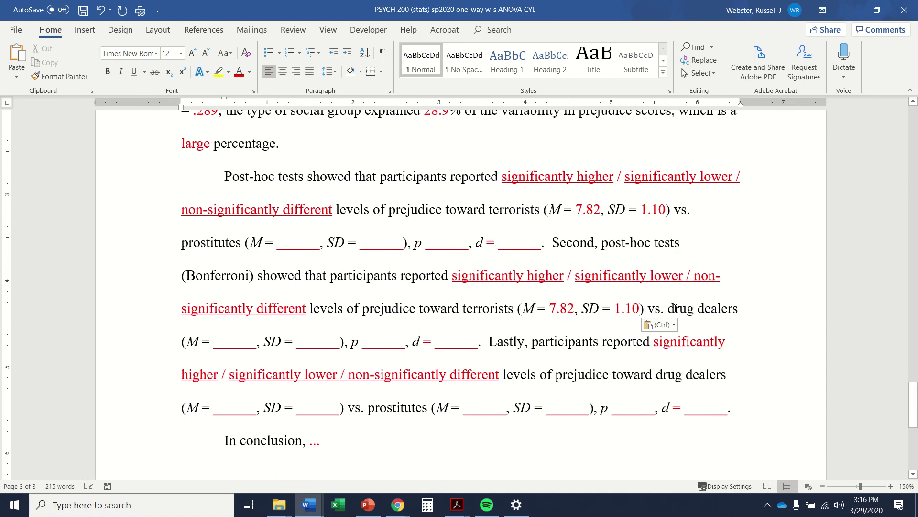
Look up the prostitutes row in Descriptive Statistics and fill in the first comparison's prostitutes blanks with M = 6.27, SD = 1.58.
double_click(219, 249)
scroll(385, 282, up, 20)
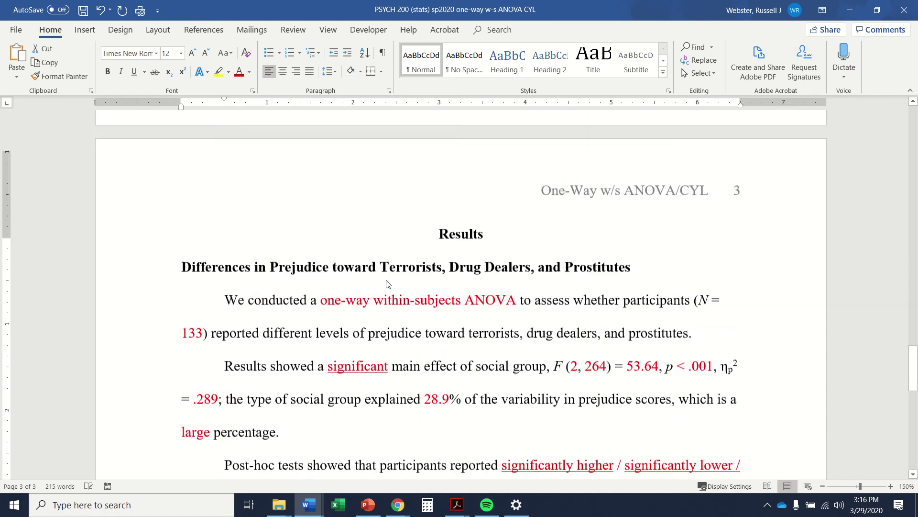
scroll(387, 283, up, 15)
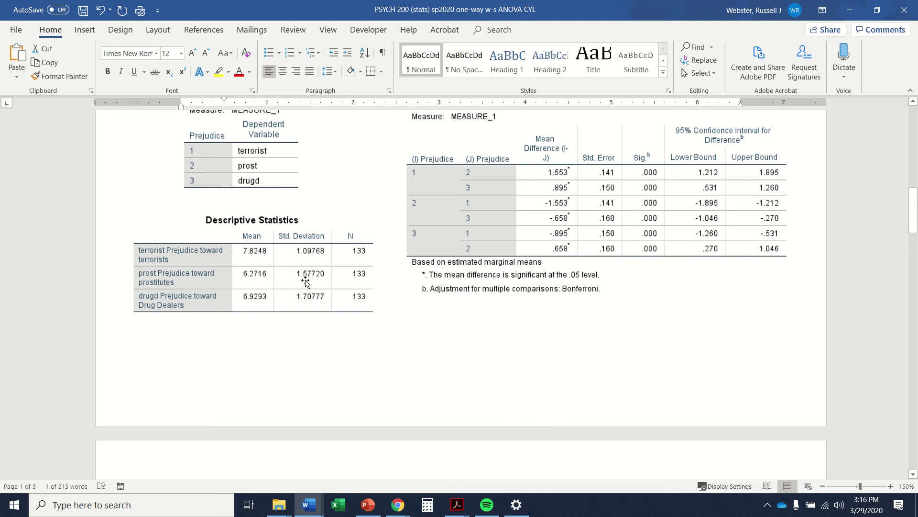
scroll(603, 384, down, 20)
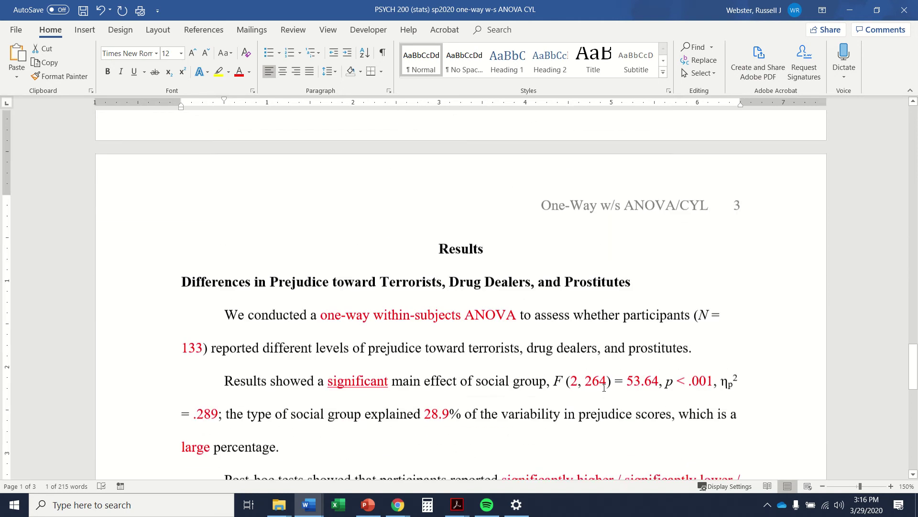
scroll(604, 387, down, 5)
click(308, 332)
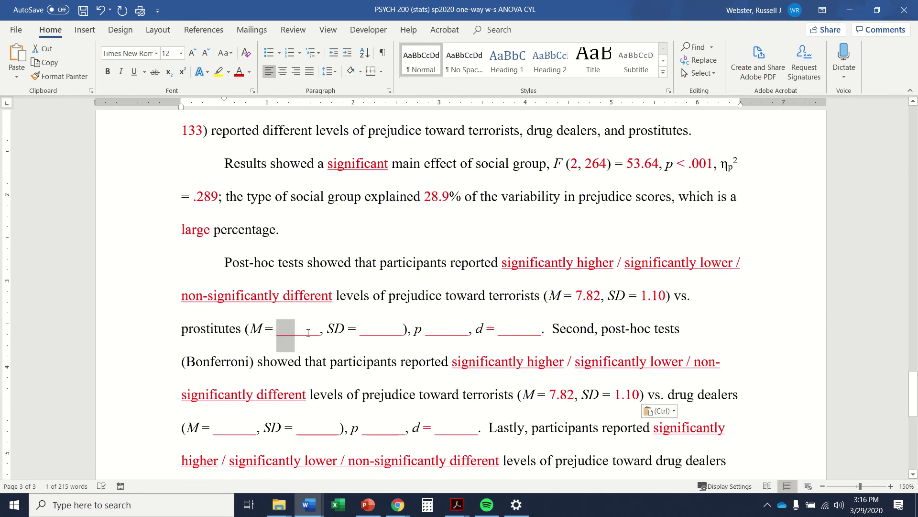
double_click(308, 333)
text(6.27)
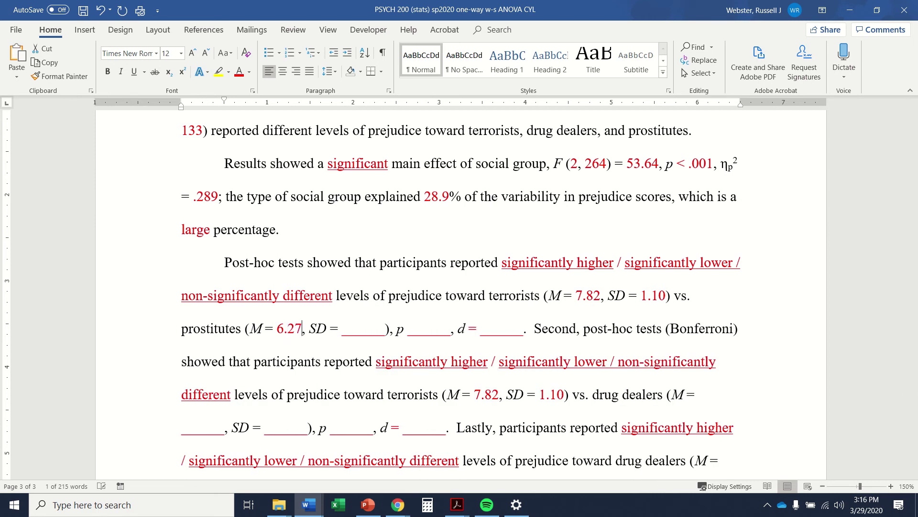
click(385, 330)
double_click(386, 330)
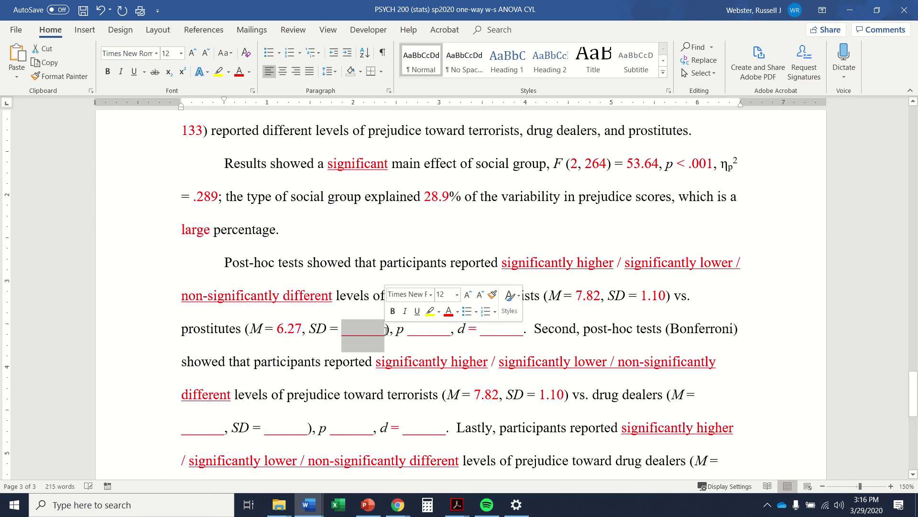
text(1.58)
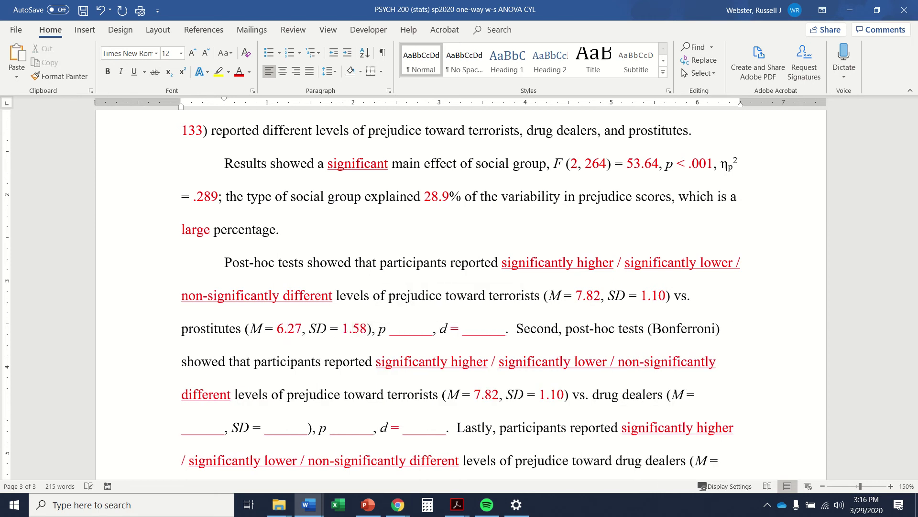
scroll(373, 331, up, 20)
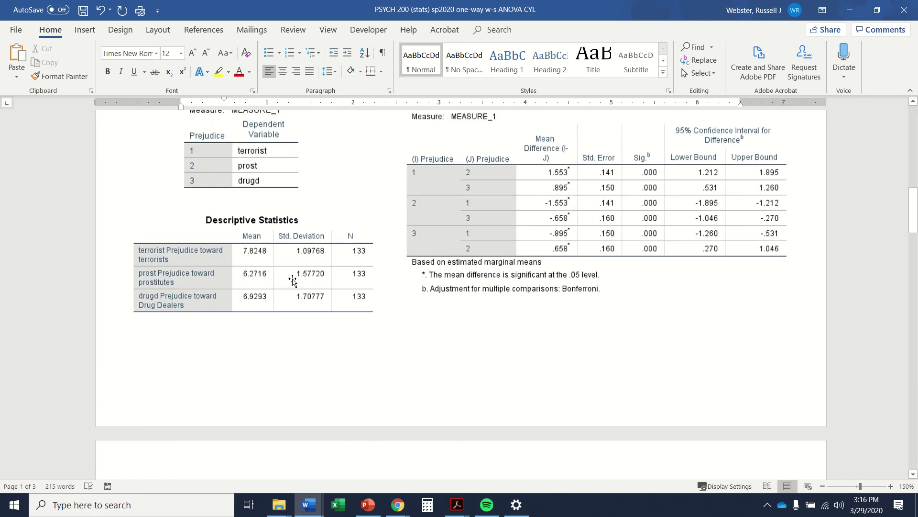
scroll(483, 371, down, 20)
scroll(492, 343, down, 7)
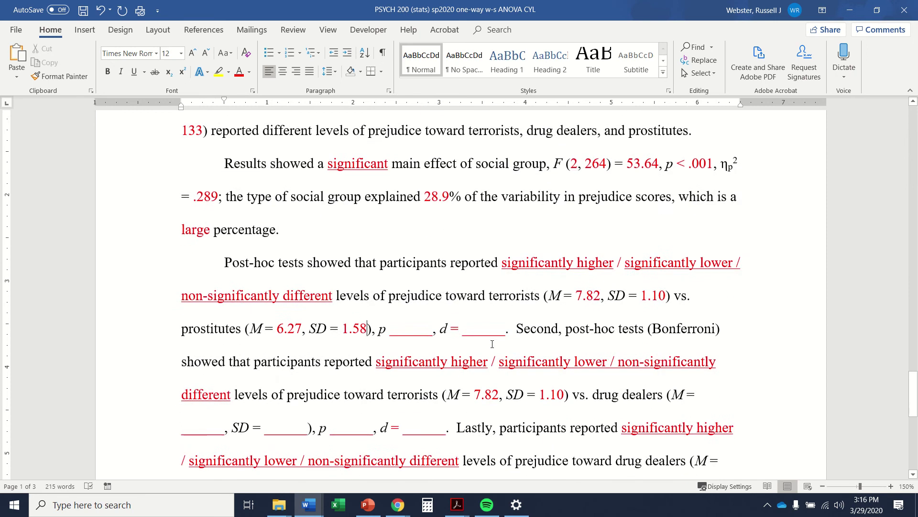
Copy the prostitutes' "M = 6.27, SD = 1.58" over the blank prostitutes statistics in the last post-hoc comparison.
drag(250, 199, 368, 205)
key(ctrl+c)
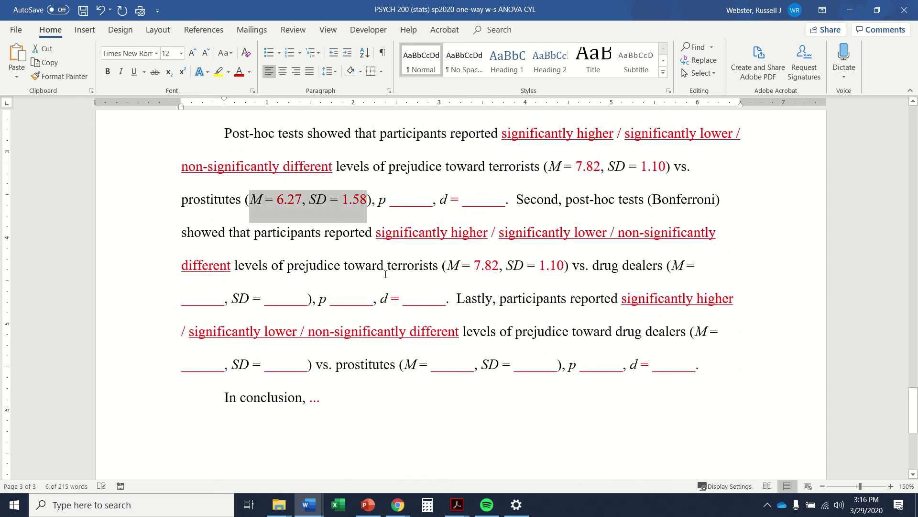
click(438, 266)
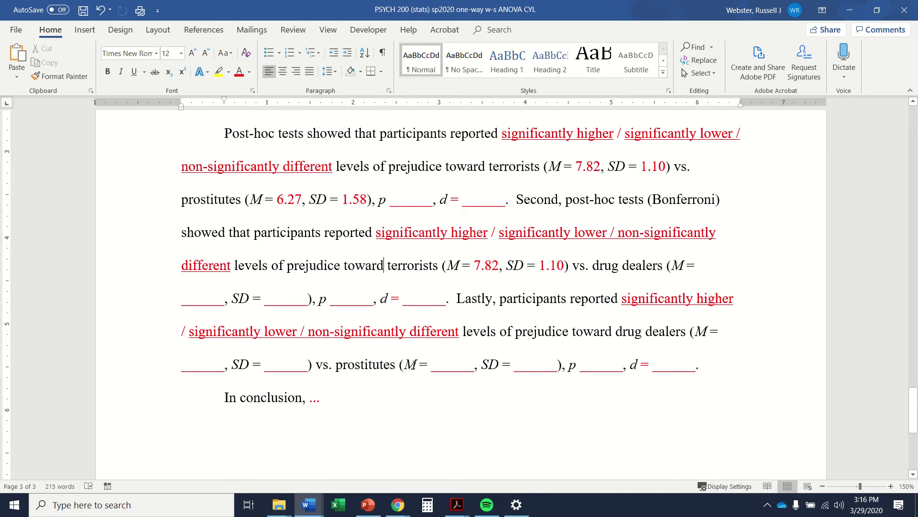
drag(407, 365, 558, 365)
key(ctrl+v)
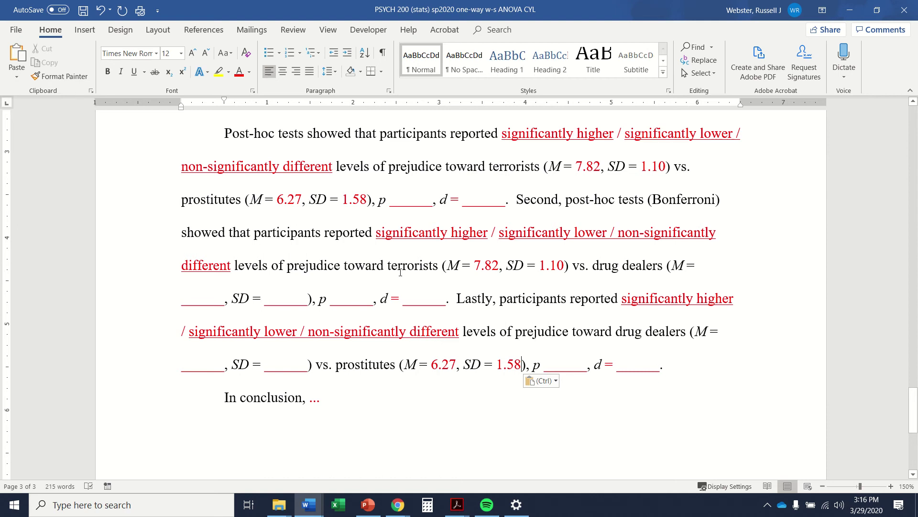
Look up the drug dealers' mean in Descriptive Statistics and fill in their M blank in the second comparison with 6.93.
drag(609, 267, 664, 267)
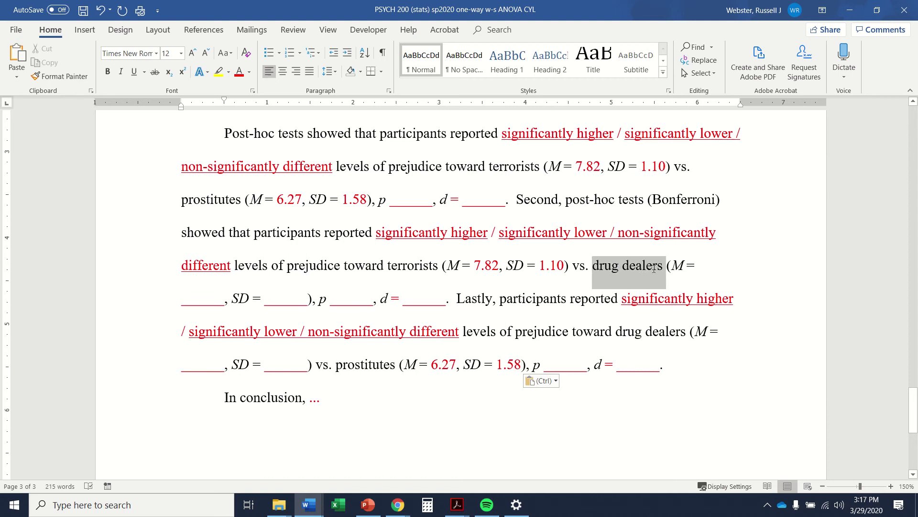
scroll(653, 270, up, 15)
scroll(654, 270, up, 20)
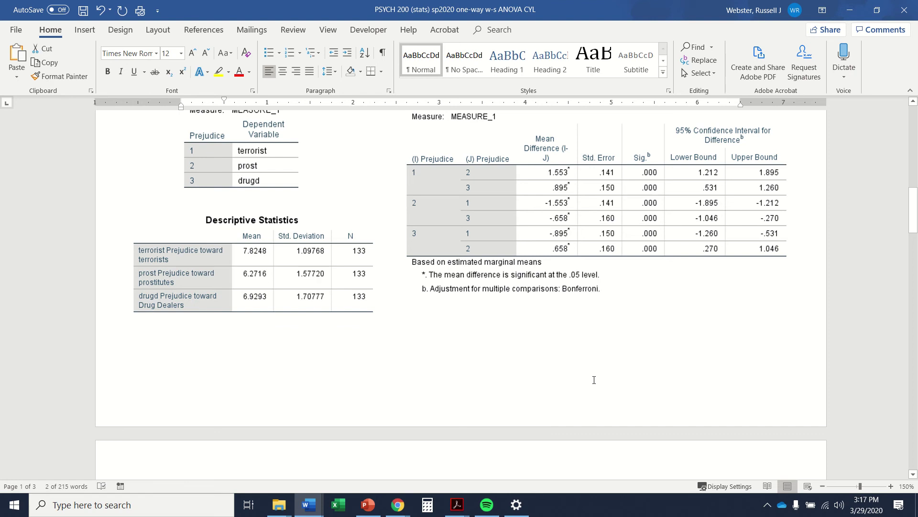
scroll(594, 379, down, 20)
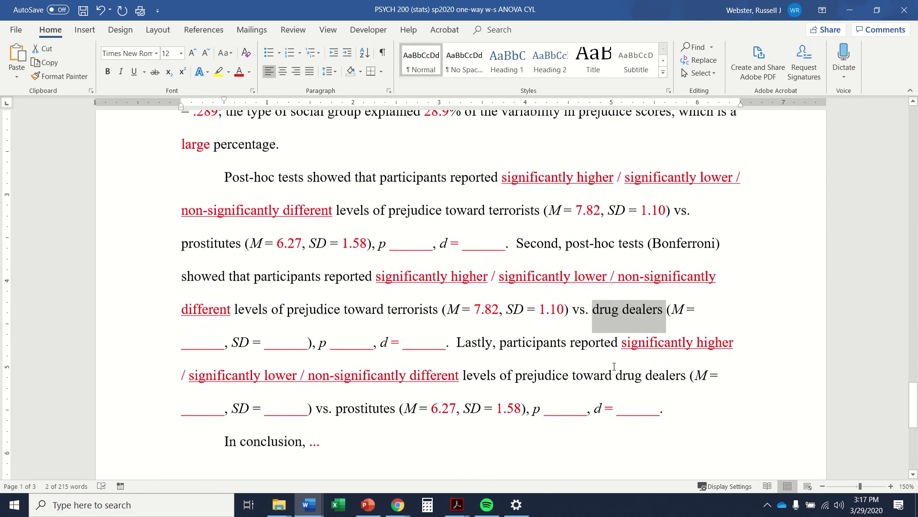
click(187, 375)
drag(182, 348, 224, 349)
text(6.93,)
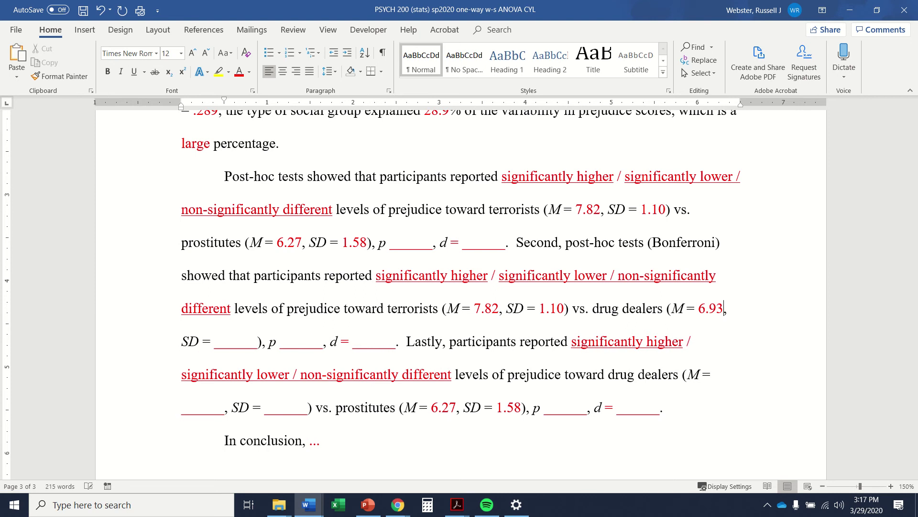
Look up the drug dealers' standard deviation in Descriptive Statistics and fill in their SD blank in the second comparison with 1.71.
drag(215, 342, 259, 343)
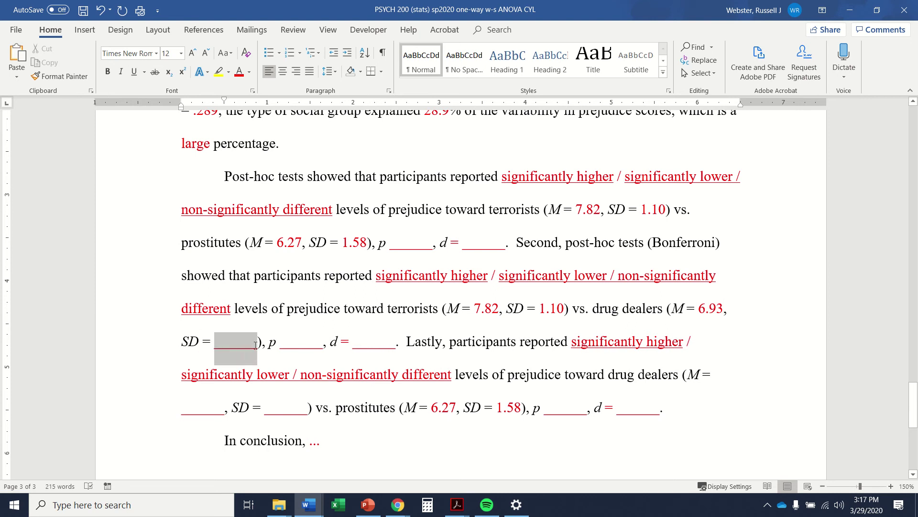
text(1.17)
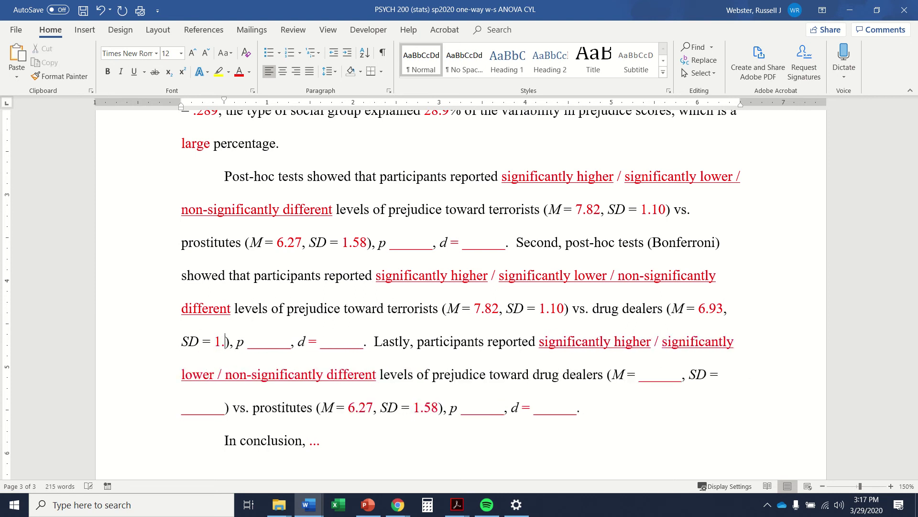
scroll(459, 287, up, 3)
scroll(459, 286, up, 15)
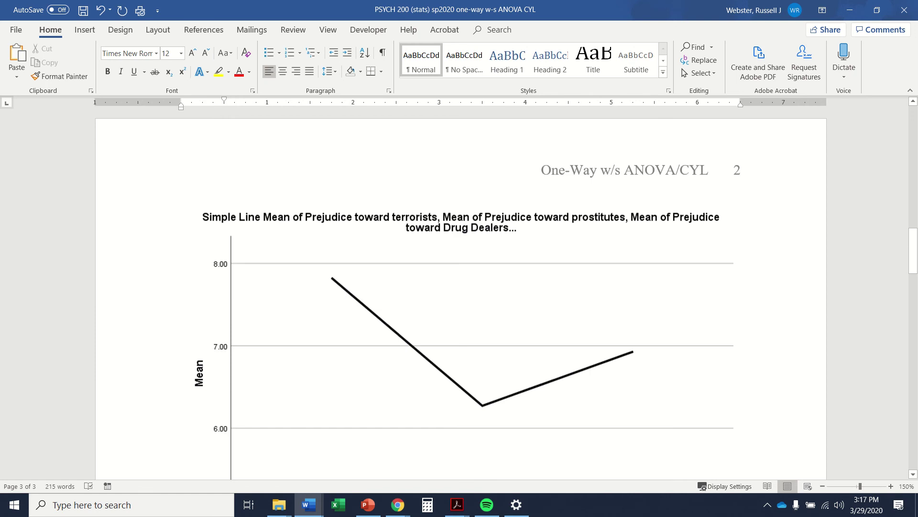
scroll(593, 239, down, 15)
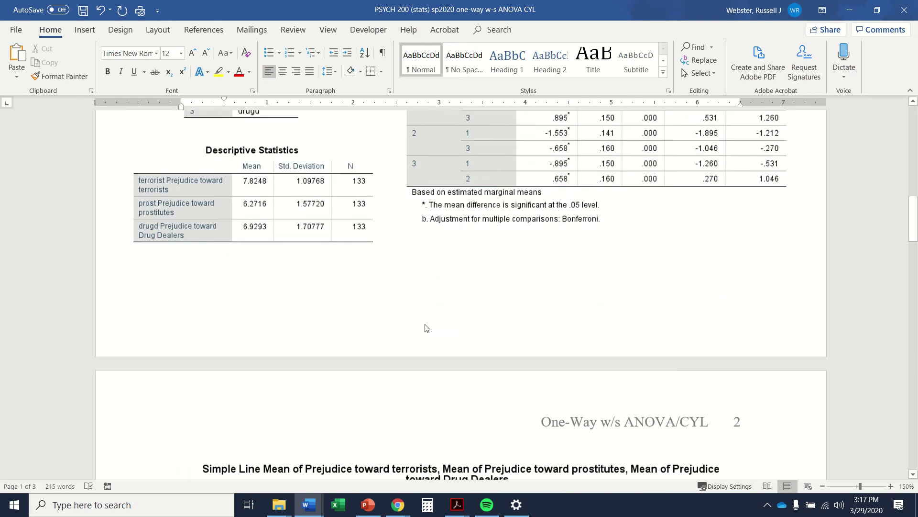
scroll(602, 238, down, 4)
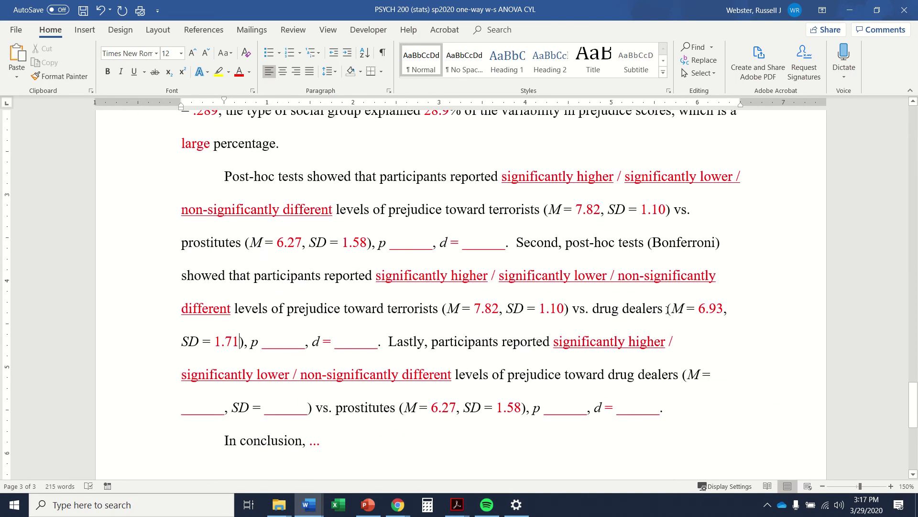
Copy the drug dealers' "M = 6.93, SD = 1.71" over the blank drug dealer statistics in the last post-hoc comparison.
drag(669, 309, 239, 341)
key(ctrl+c)
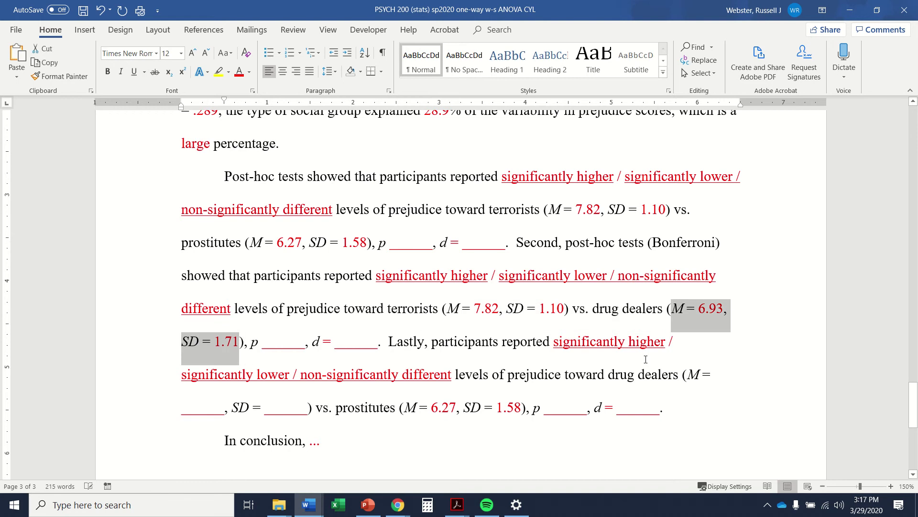
drag(684, 374, 309, 419)
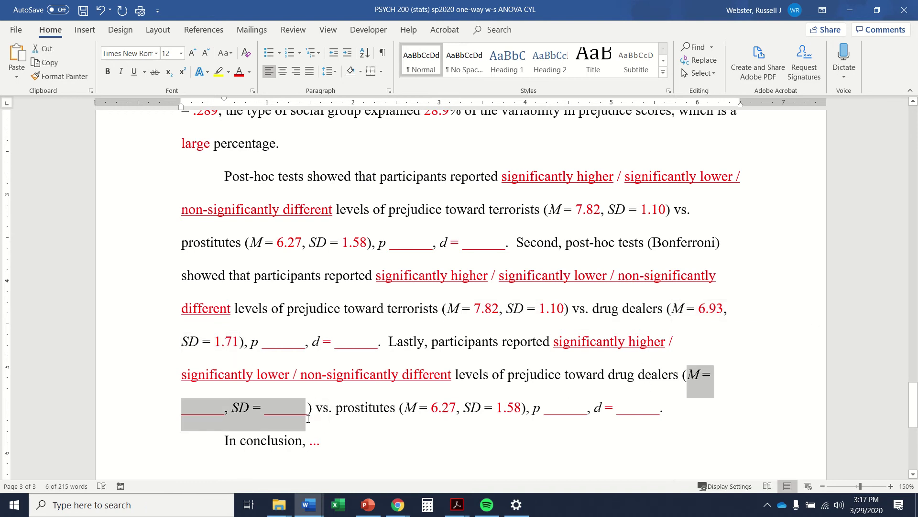
key(ctrl+v)
click(644, 407)
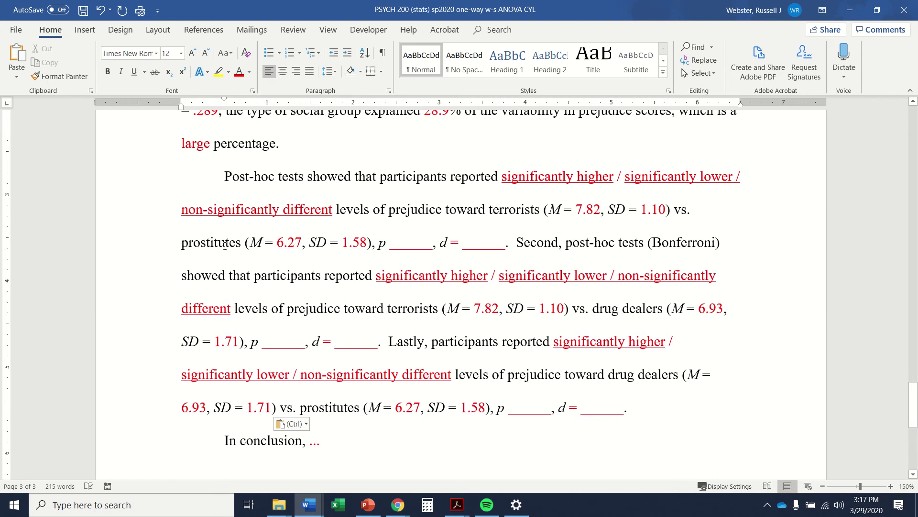
Look up the terrorists vs. prostitutes significance in Pairwise Comparisons and fill in the first comparison's p blank with < .001.
scroll(225, 245, up, 20)
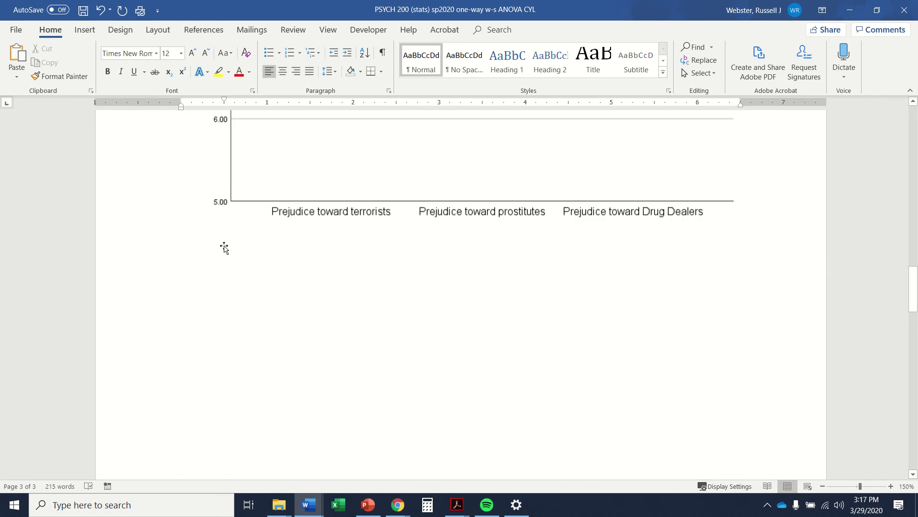
scroll(224, 245, down, 3)
click(589, 273)
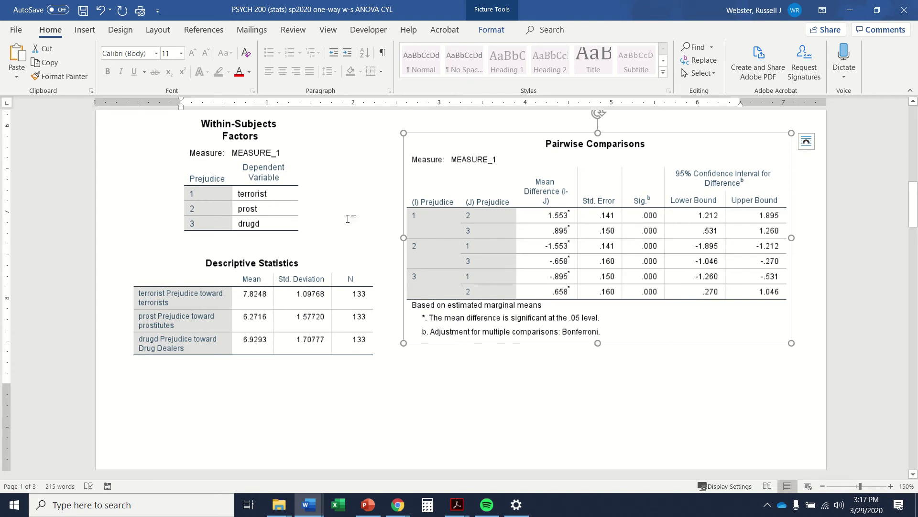
click(256, 219)
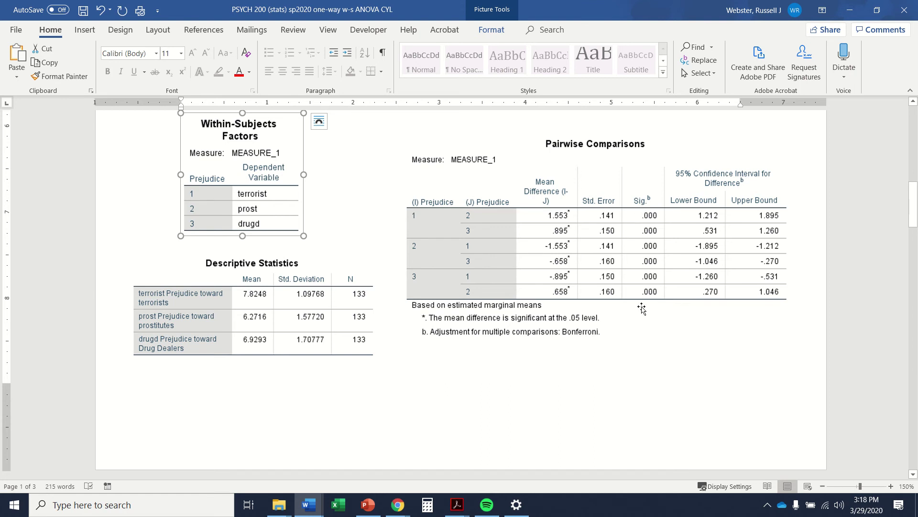
scroll(634, 324, down, 15)
scroll(634, 323, down, 1)
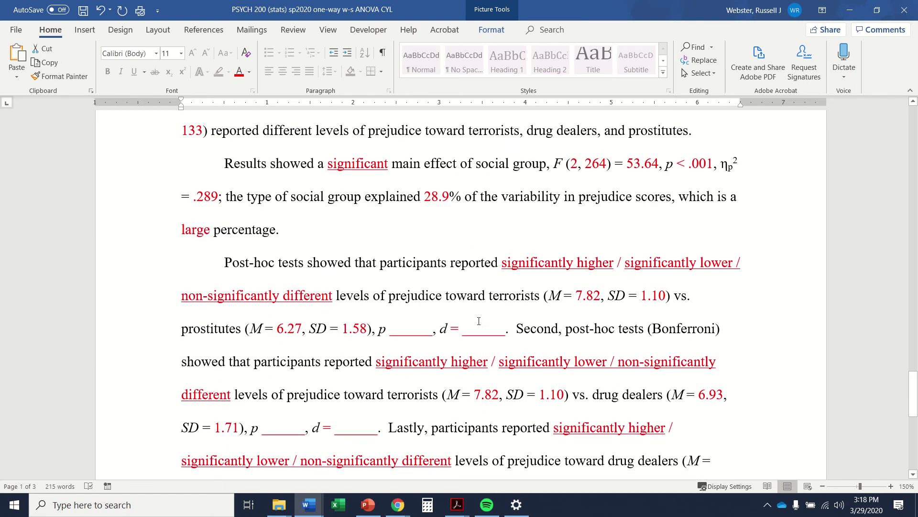
drag(390, 336, 432, 338)
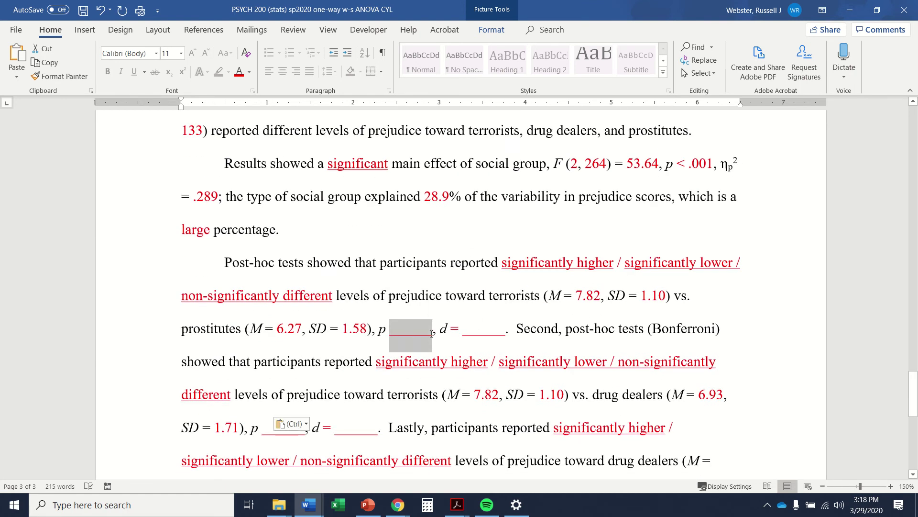
text(< .001)
Fill in the p blanks of the second and last post-hoc comparisons with < .001.
scroll(250, 306, down, 4)
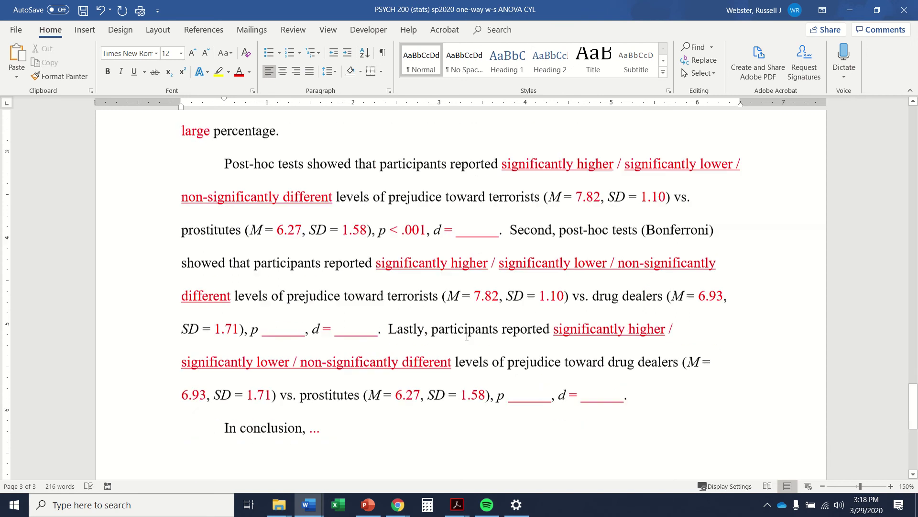
drag(262, 305, 306, 305)
text(< .001)
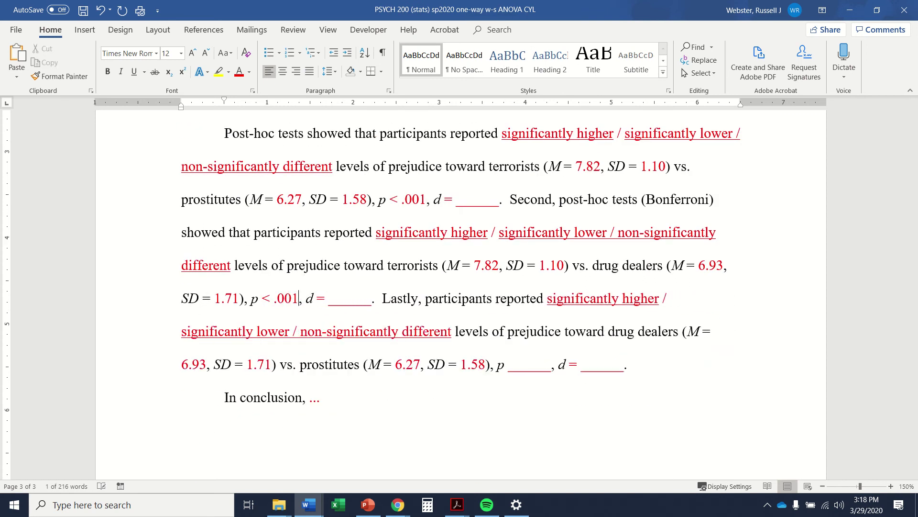
drag(508, 369, 553, 369)
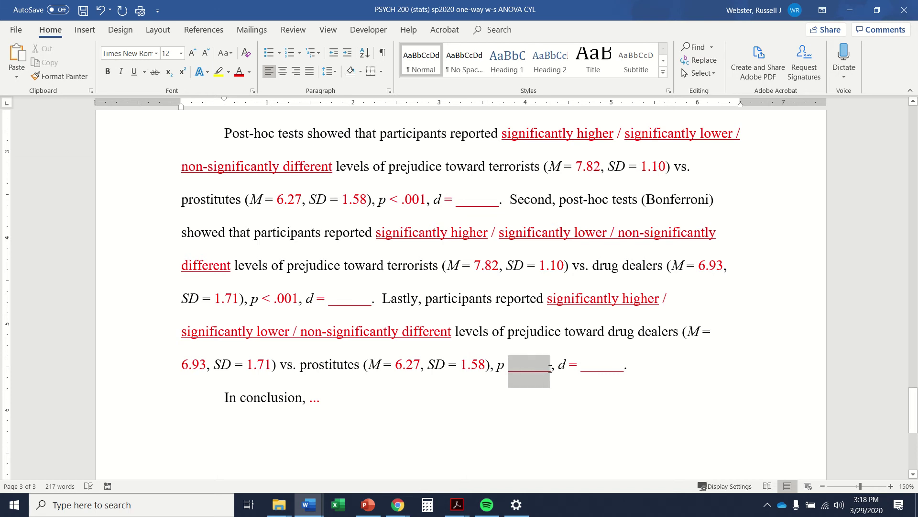
text(< .001)
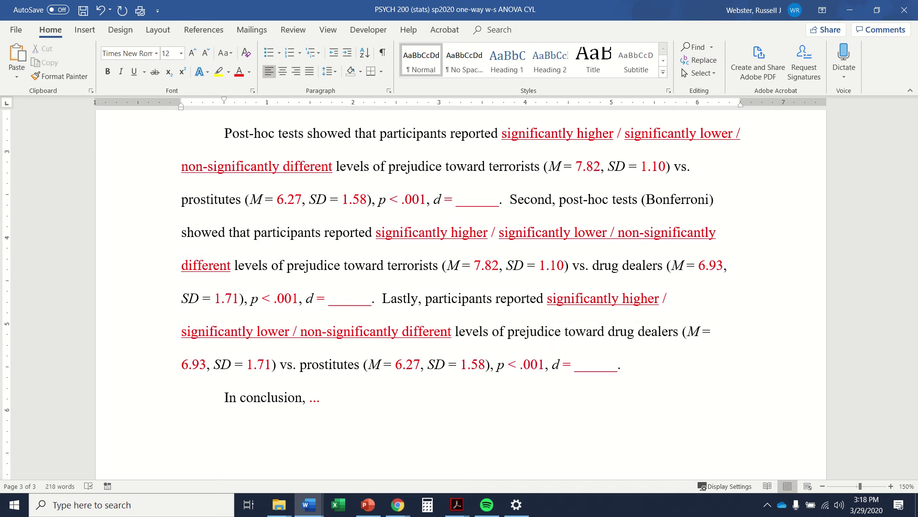
click(507, 298)
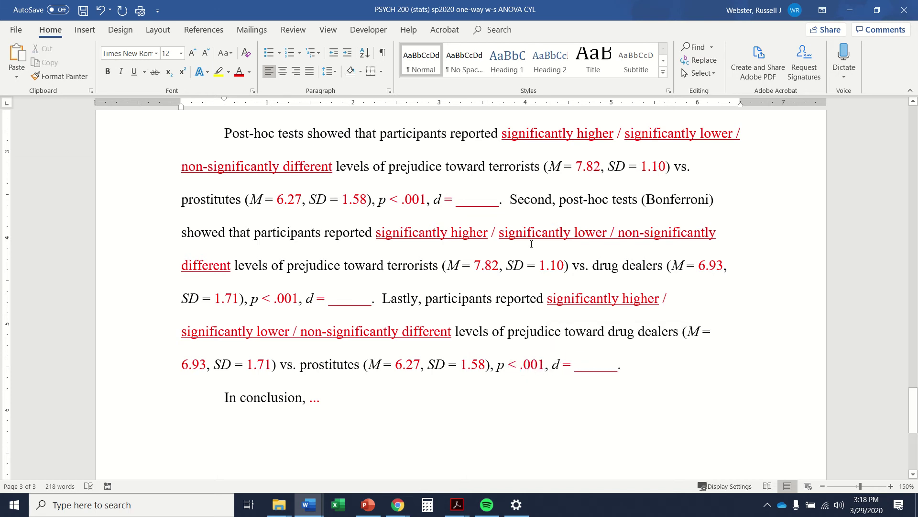
Keep only "significantly higher" in the terrorists vs. prostitutes comparison, deleting the "significantly lower" and "non-significantly different" options.
scroll(533, 243, up, 1)
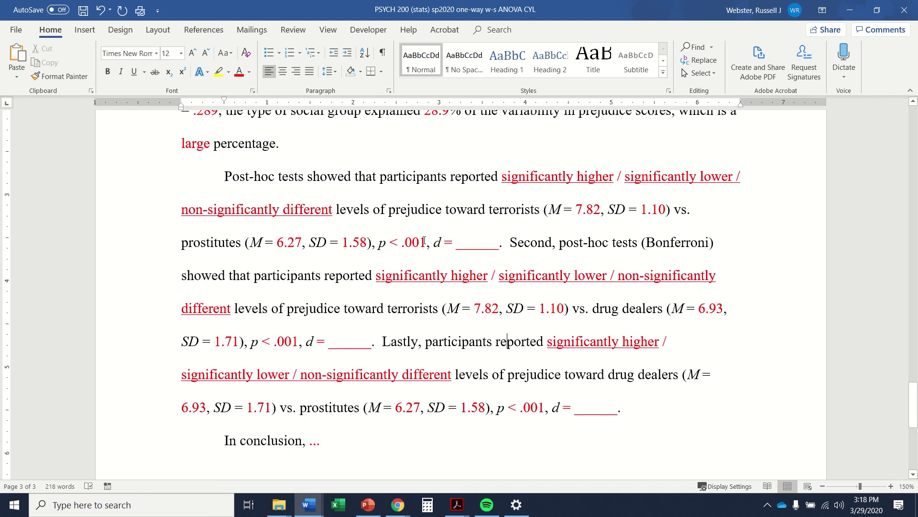
click(584, 202)
click(217, 242)
drag(618, 176, 332, 214)
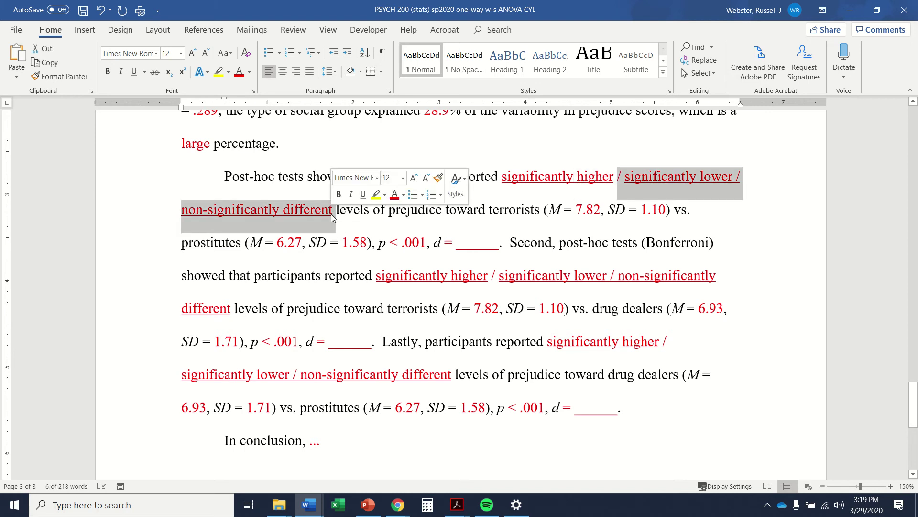
key(Delete)
key(Delete)
text(levels)
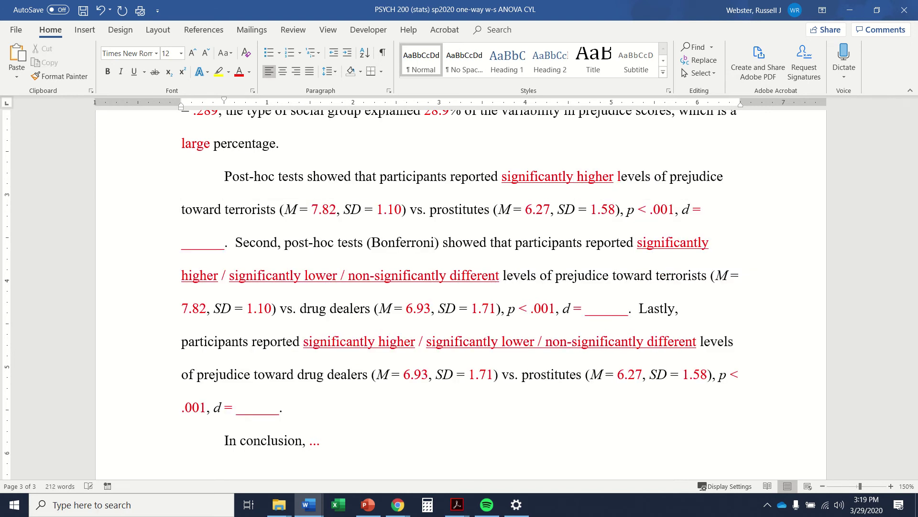
key(ctrl+z)
key(ctrl+z)
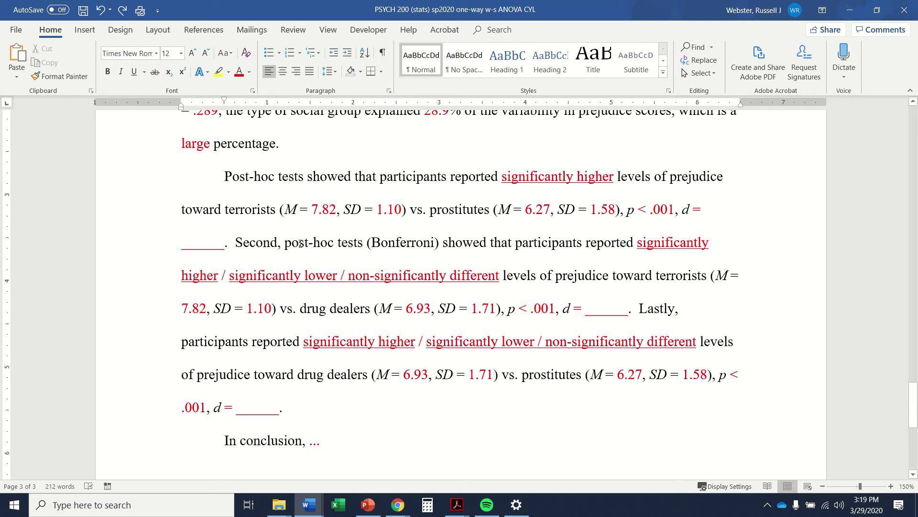
Check terrorists vs. drug dealers in Pairwise Comparisons and keep only "significantly higher" in the second comparison, deleting the other two options.
click(677, 268)
scroll(590, 309, up, 20)
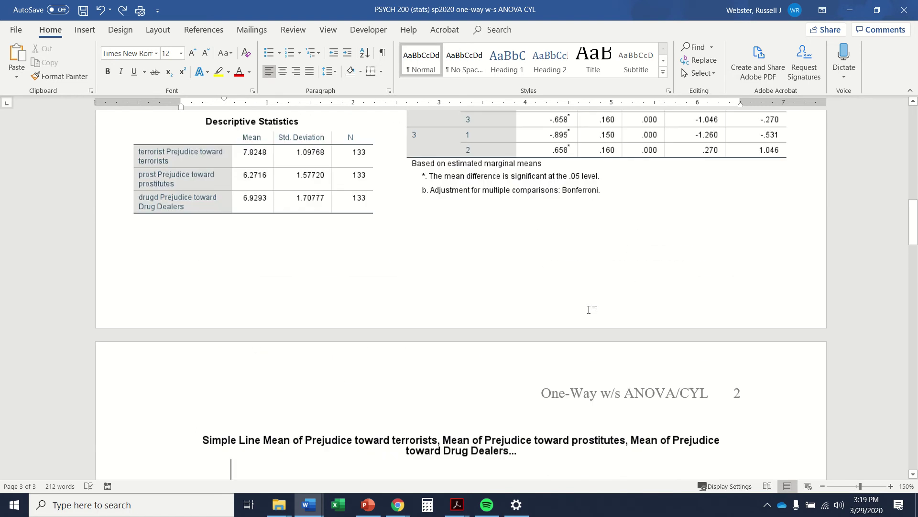
scroll(590, 309, up, 4)
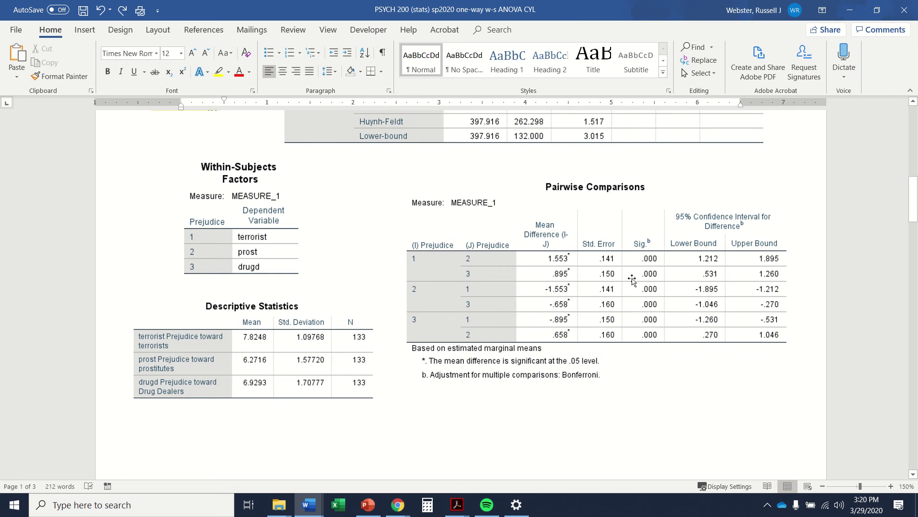
scroll(857, 363, down, 10)
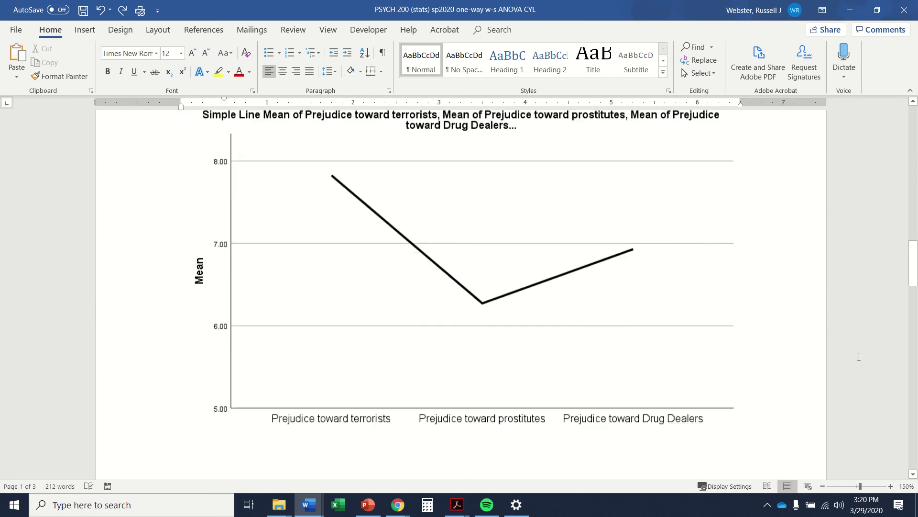
scroll(860, 357, down, 12)
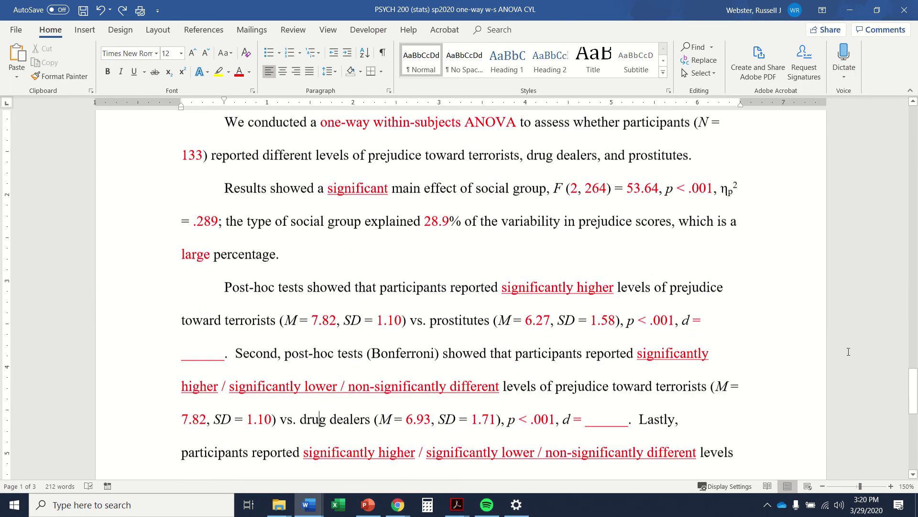
scroll(848, 352, down, 3)
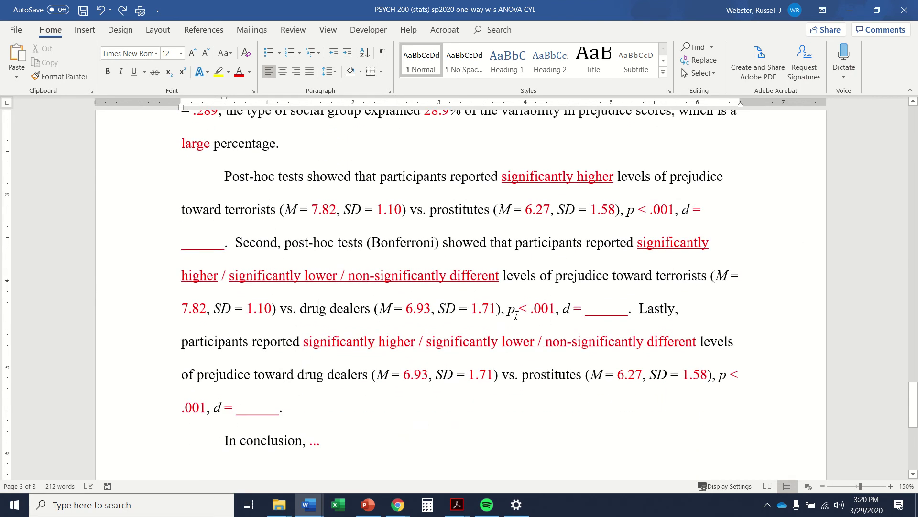
drag(516, 313, 555, 313)
click(694, 341)
click(697, 275)
drag(225, 277, 500, 277)
key(BackSpace)
key(BackSpace)
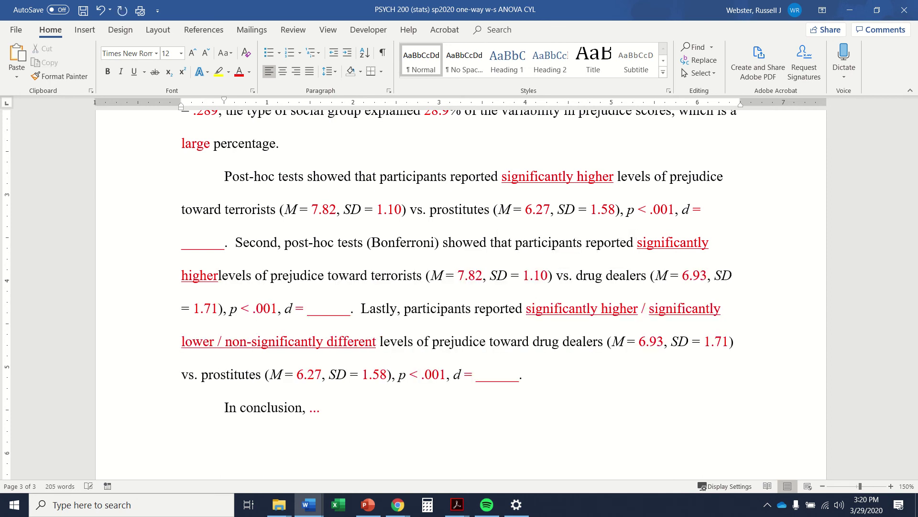
click(499, 276)
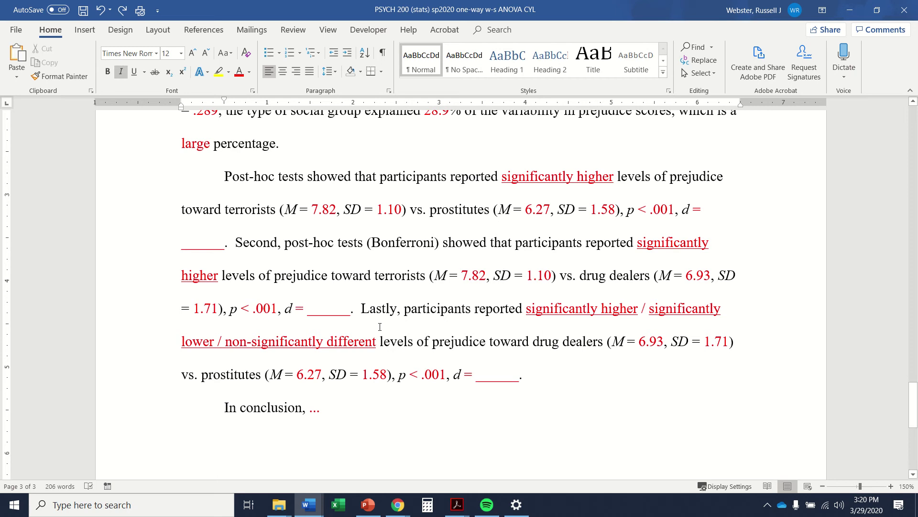
Examine the drug dealers' and prostitutes' means and significance in the output and last comparison to judge the direction of their difference.
scroll(373, 346, down, 2)
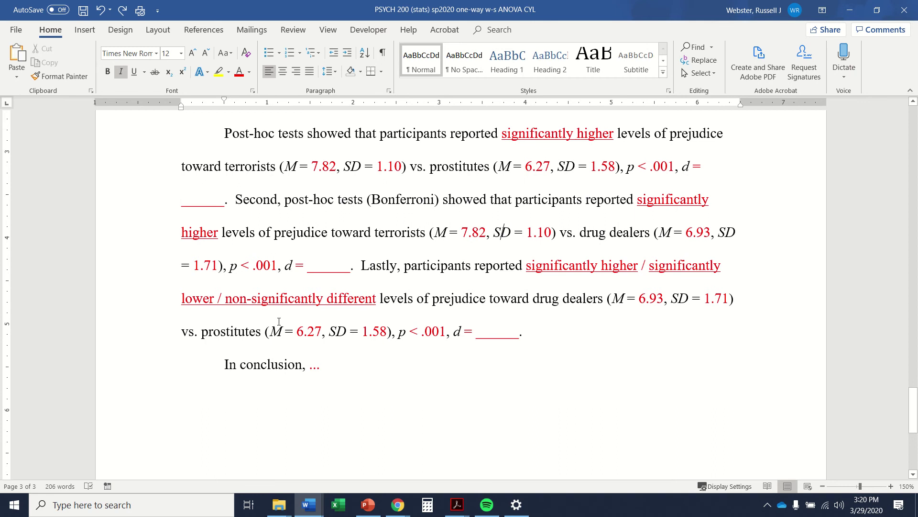
scroll(576, 328, up, 20)
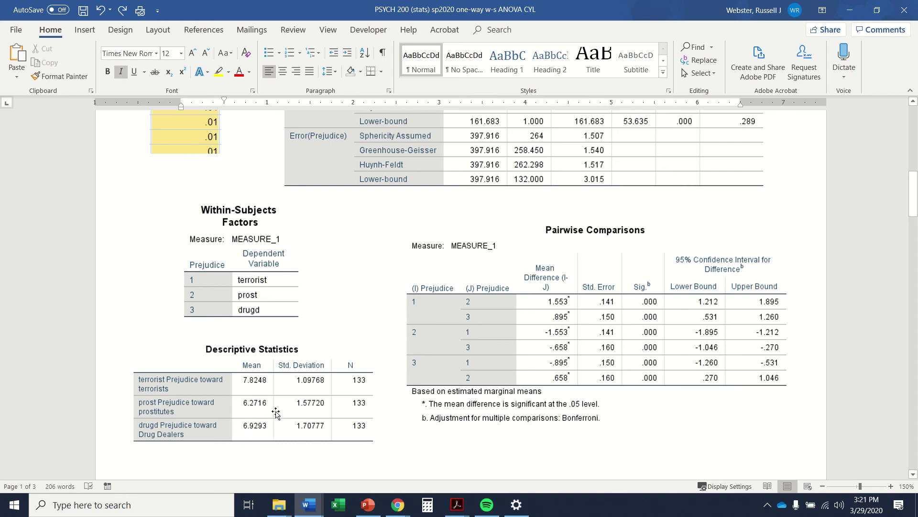
scroll(775, 369, down, 15)
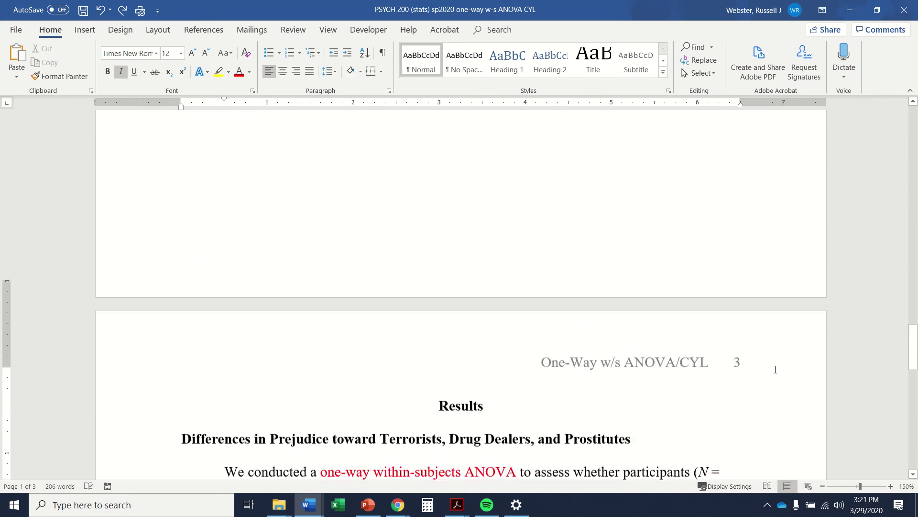
scroll(775, 370, down, 1)
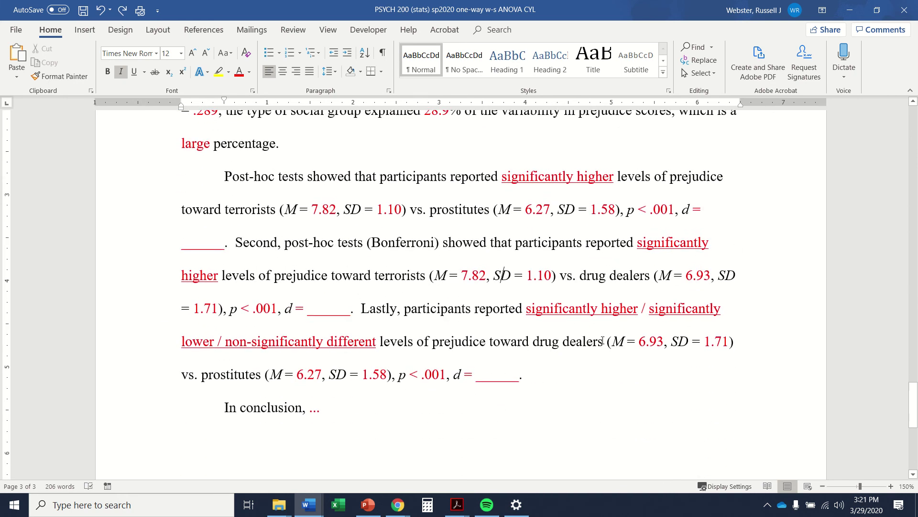
drag(537, 341, 664, 341)
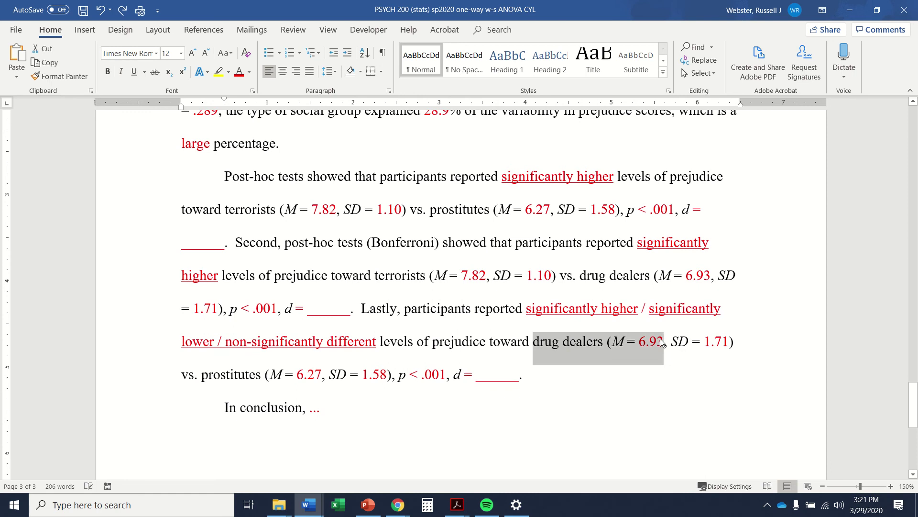
click(657, 341)
drag(295, 375, 322, 375)
click(462, 374)
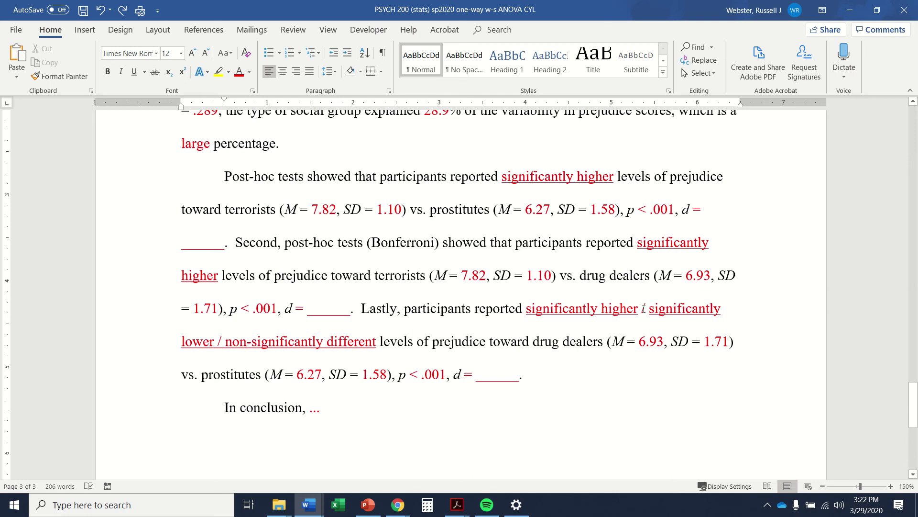
Keep only "significantly higher" in the drug dealers vs. prostitutes comparison, deleting the "significantly lower" and "non-significantly different" options.
drag(641, 308, 377, 344)
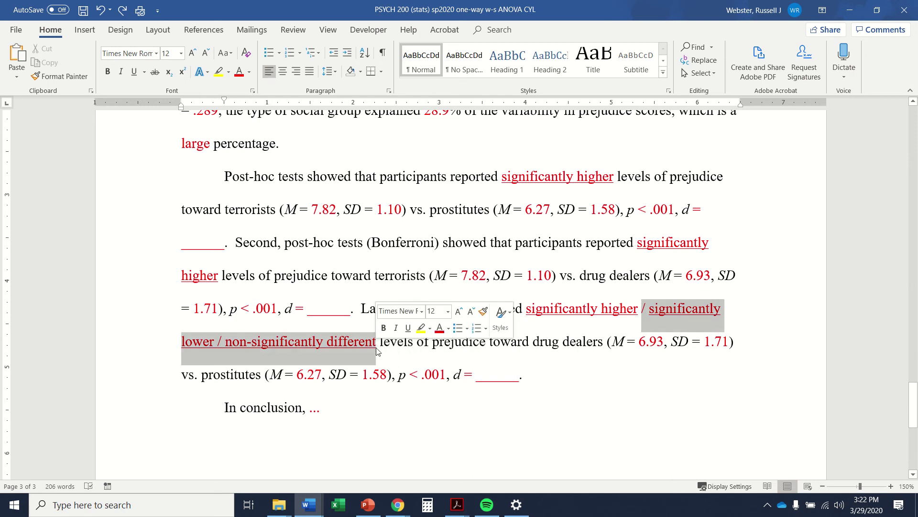
key(Delete)
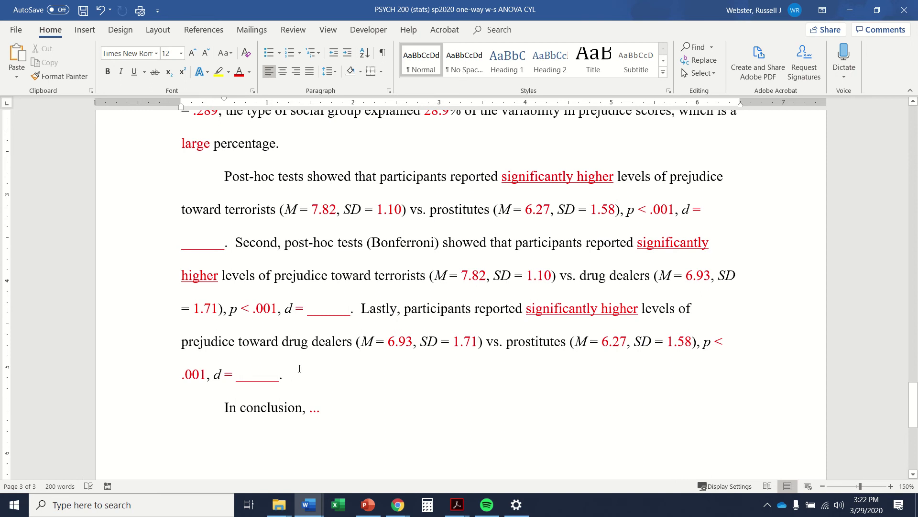
triple_click(238, 287)
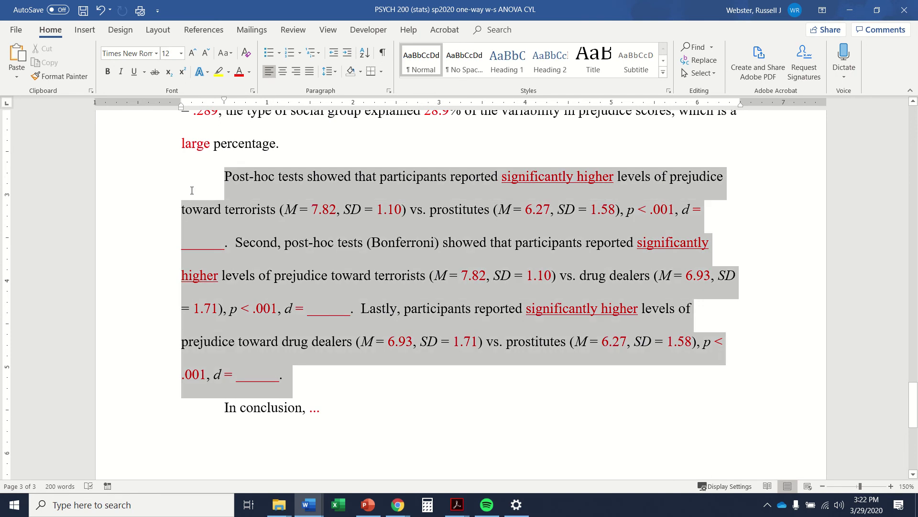
click(502, 296)
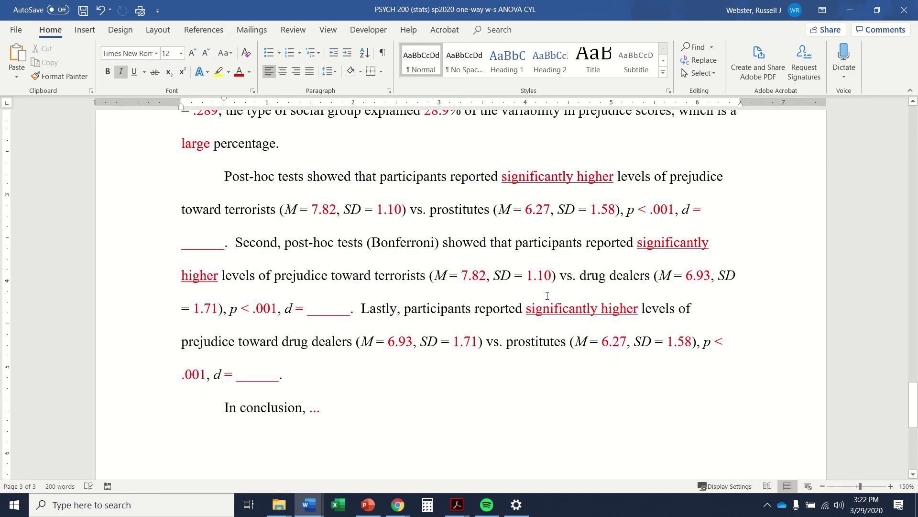
Find the sphericity-assumed error mean square in Tests of Within-Subjects Effects and calculate the square root of 1.51 in Calculator.
scroll(548, 296, up, 20)
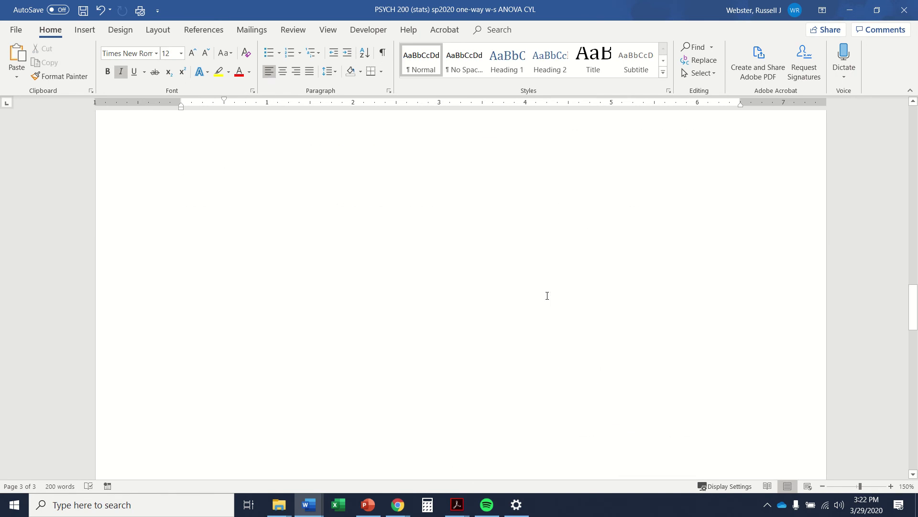
scroll(548, 299, up, 10)
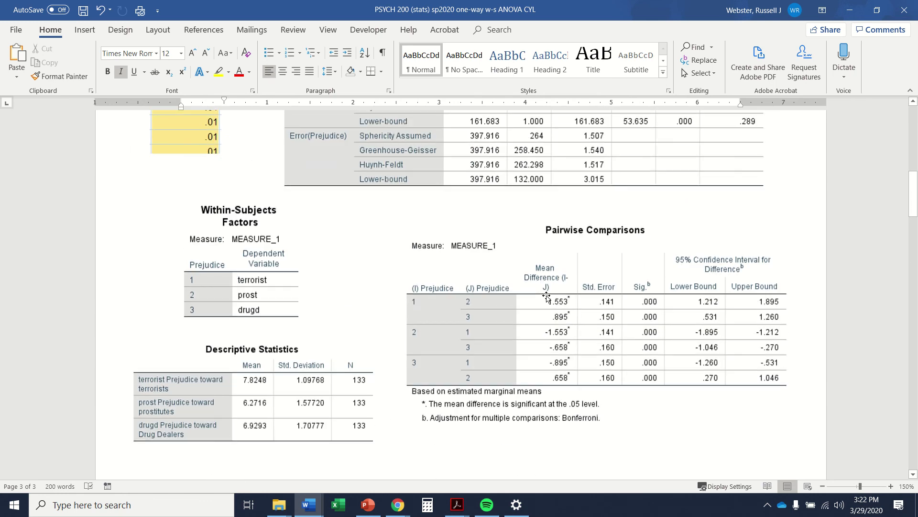
scroll(547, 296, up, 1)
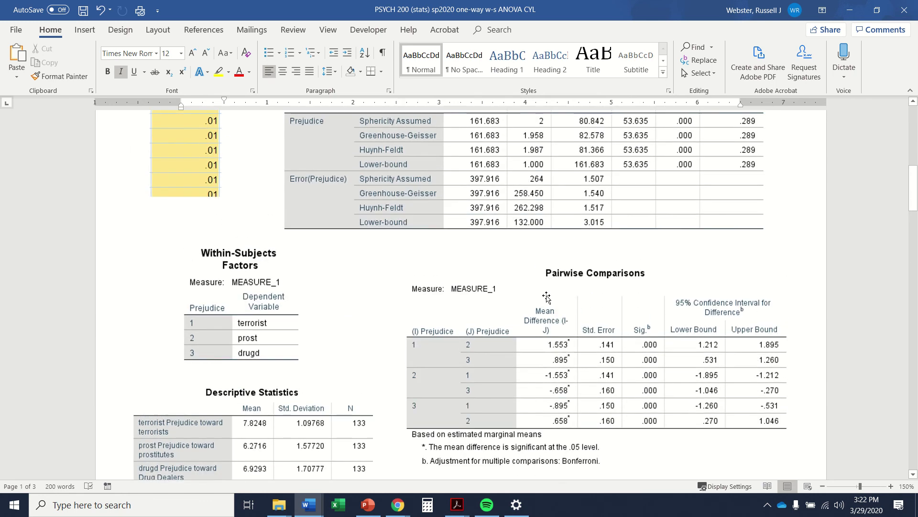
scroll(547, 296, up, 2)
click(521, 164)
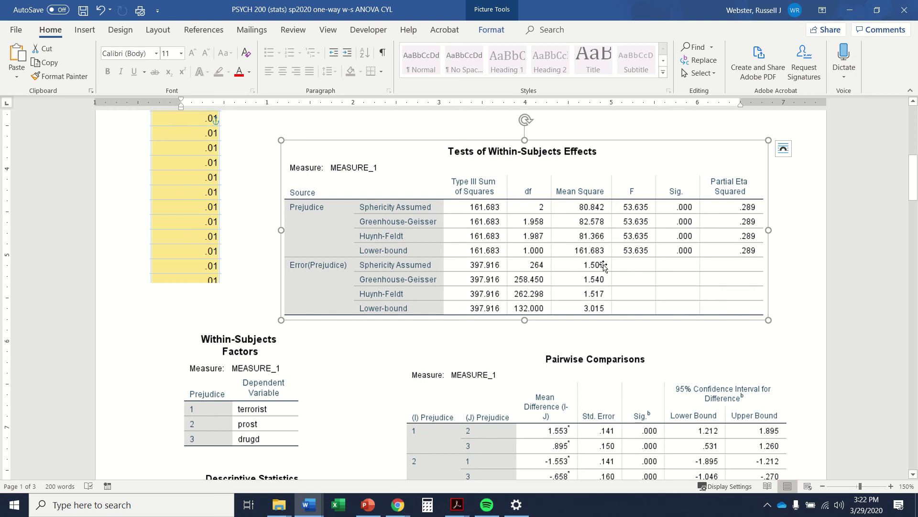
click(428, 505)
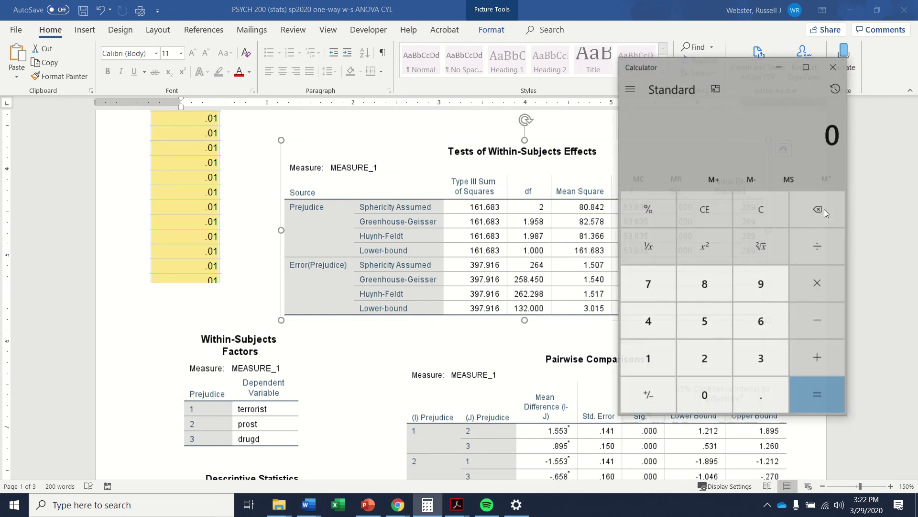
text(1.51)
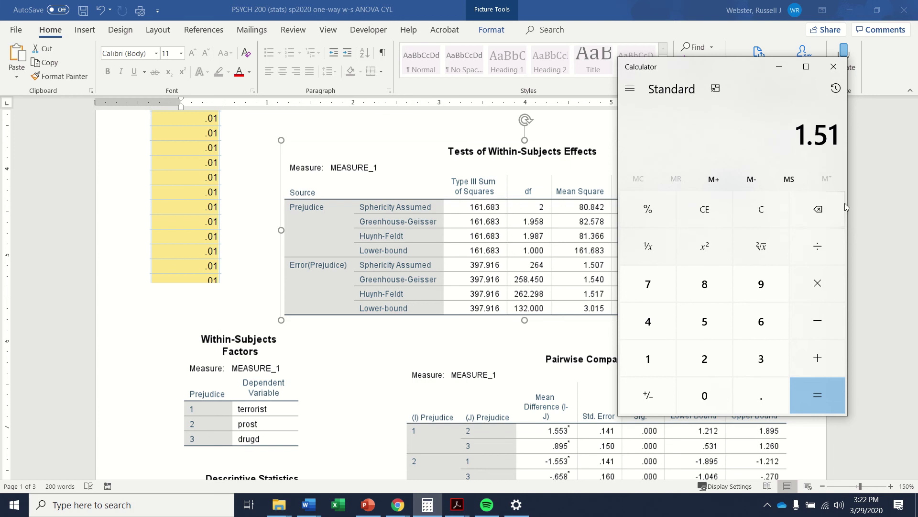
click(765, 238)
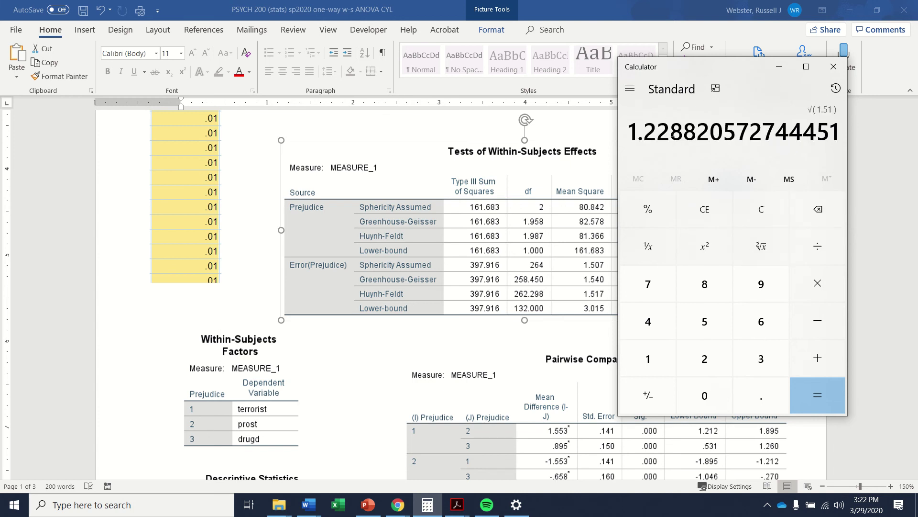
text(1.23)
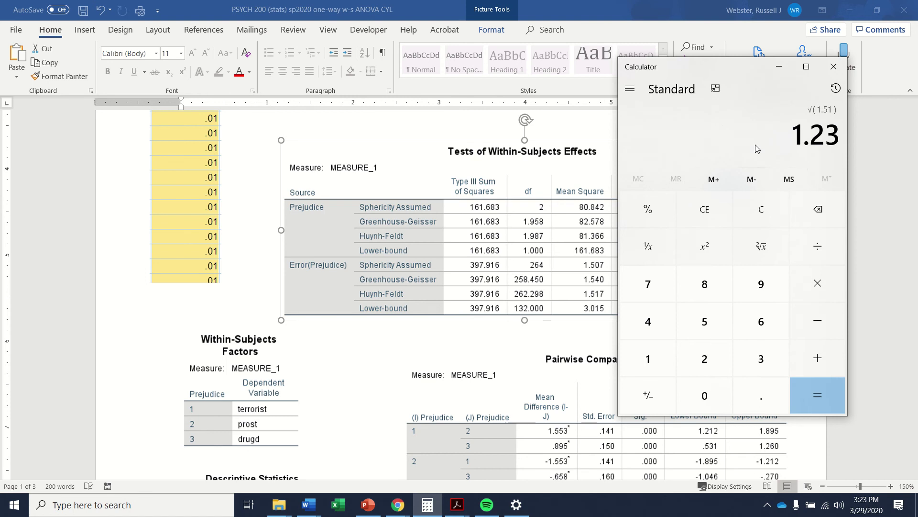
key(Escape)
text(1.51)
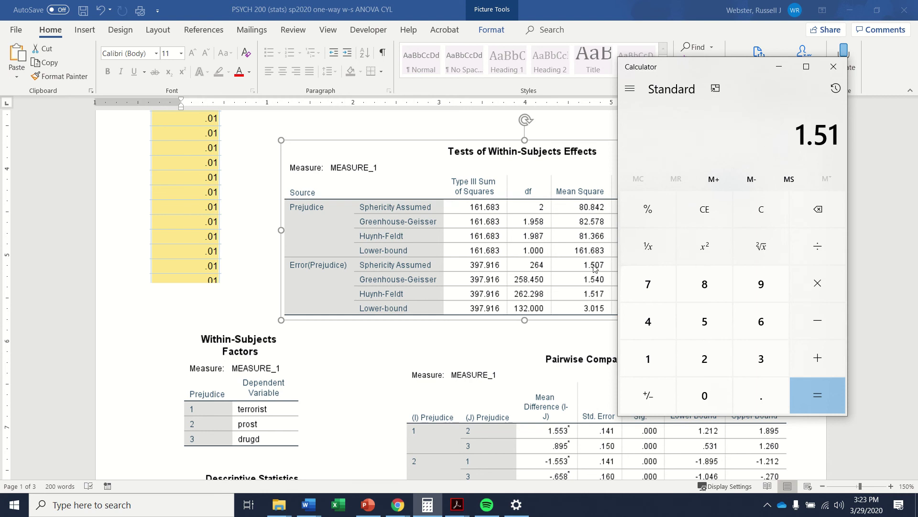
click(767, 232)
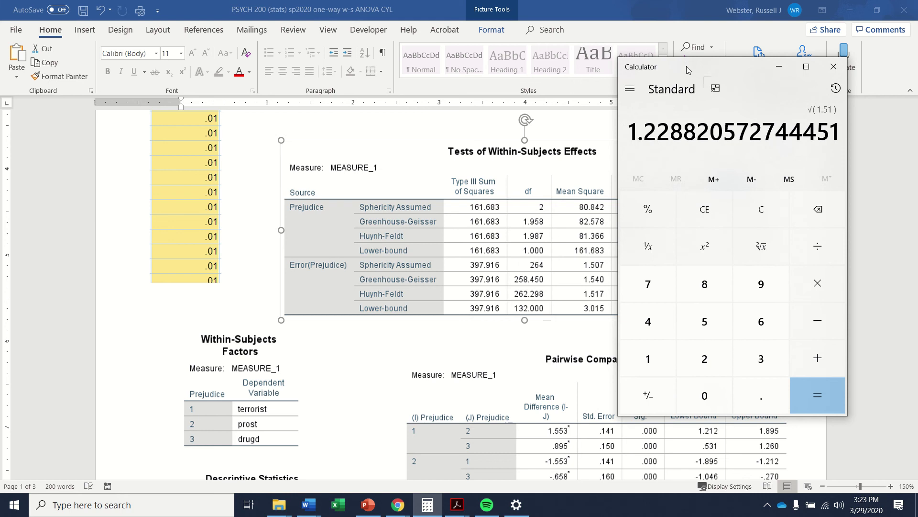
Divide the terrorists vs. prostitutes mean difference, 1.55, by 1.23 to get the first Cohen's d.
text(1.55/1.2)
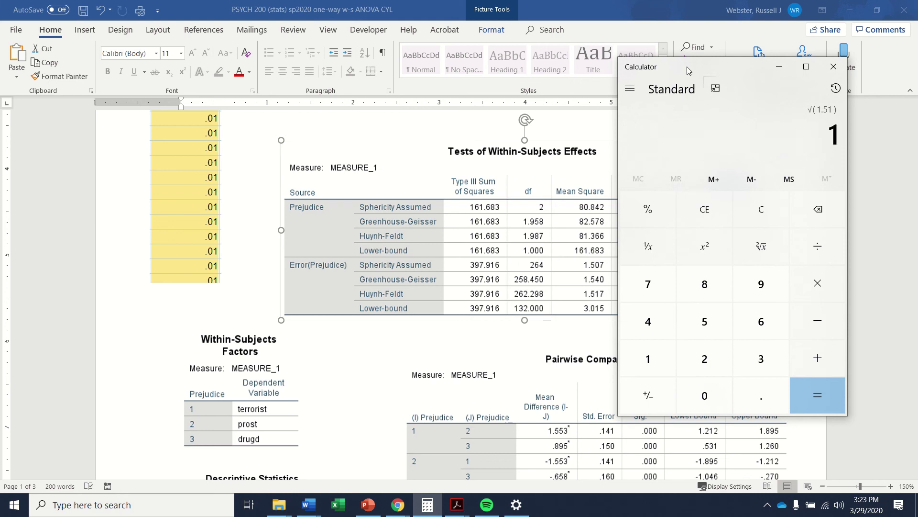
text(3)
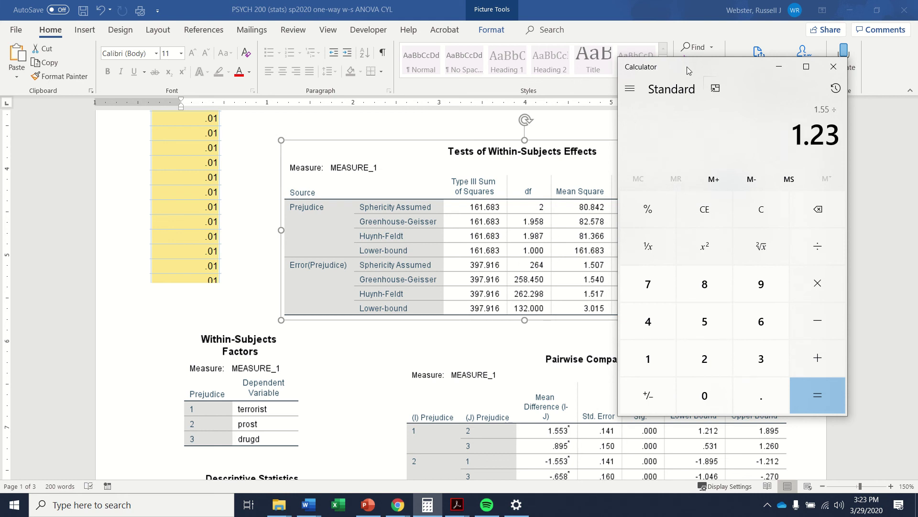
key(Return)
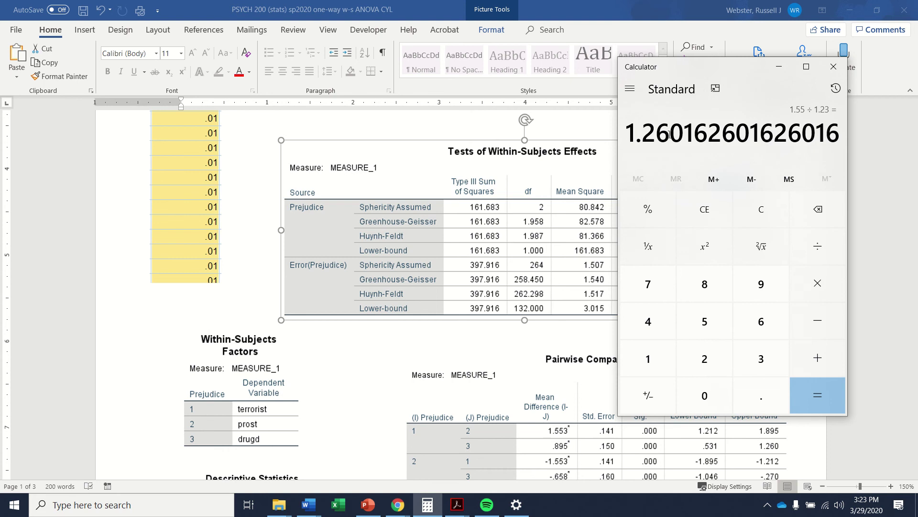
Return to the Word write-up and fill the d blank of the terrorists vs. prostitutes comparison with 1.26.
click(851, 242)
scroll(842, 267, down, 10)
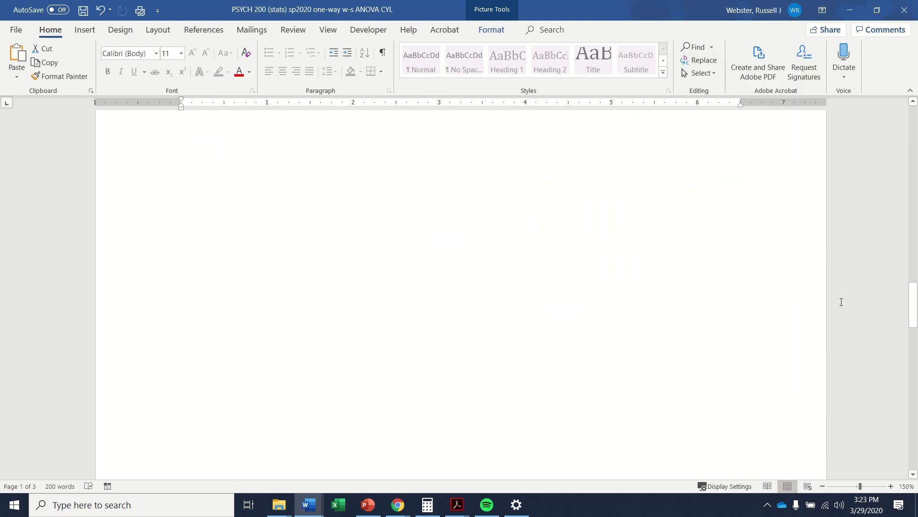
scroll(455, 220, down, 8)
scroll(456, 219, up, 4)
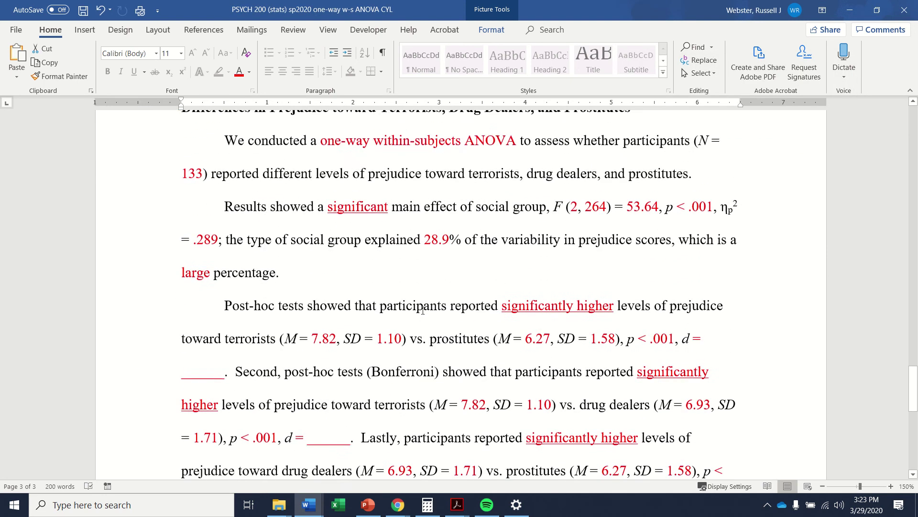
scroll(422, 311, down, 3)
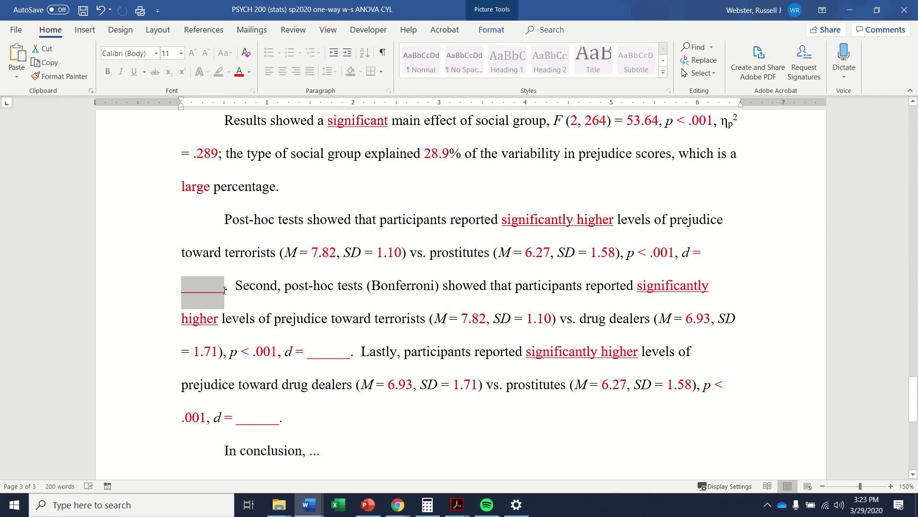
text(1.26.)
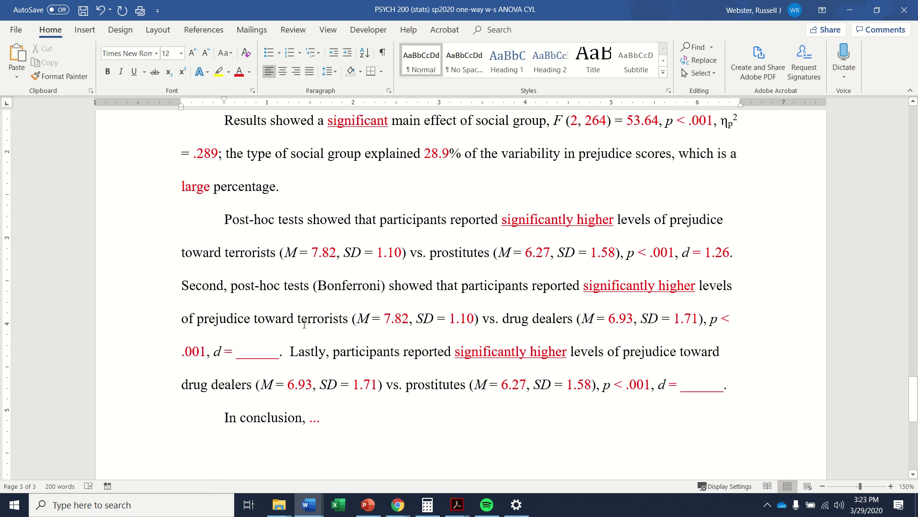
Look up the terrorists vs. drug dealers mean difference in Pairwise Comparisons and divide .9 by 1.23 in Calculator.
scroll(528, 315, up, 20)
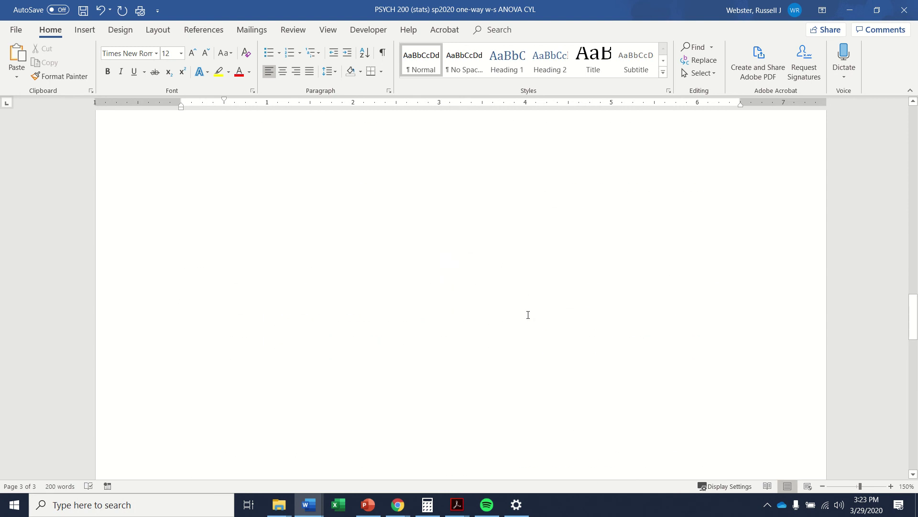
scroll(528, 316, up, 3)
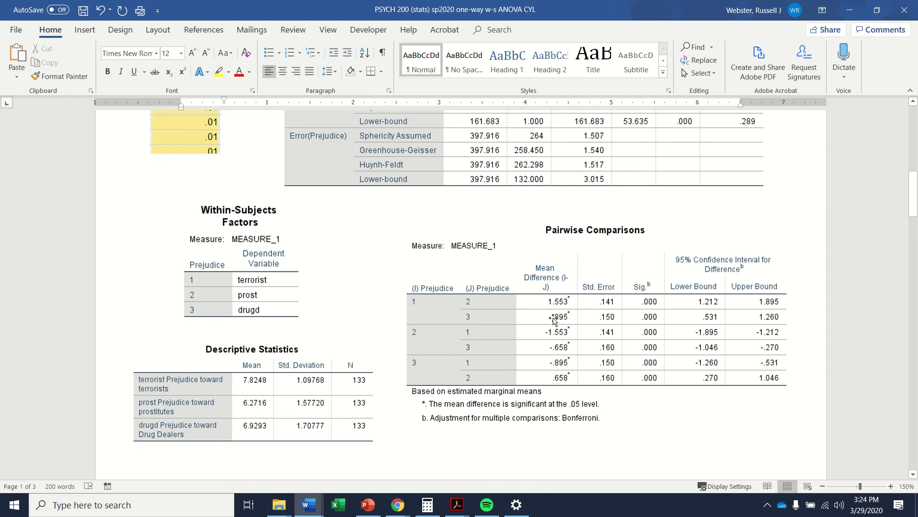
click(427, 505)
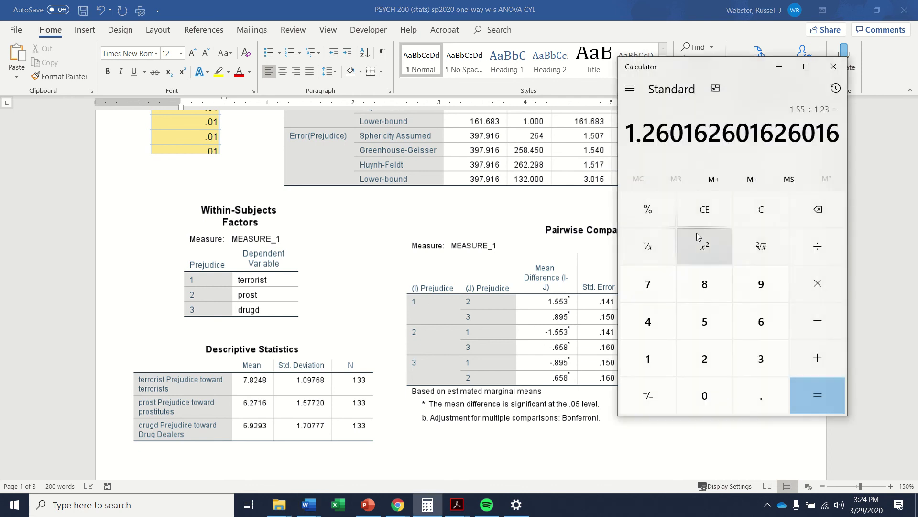
text(.9)
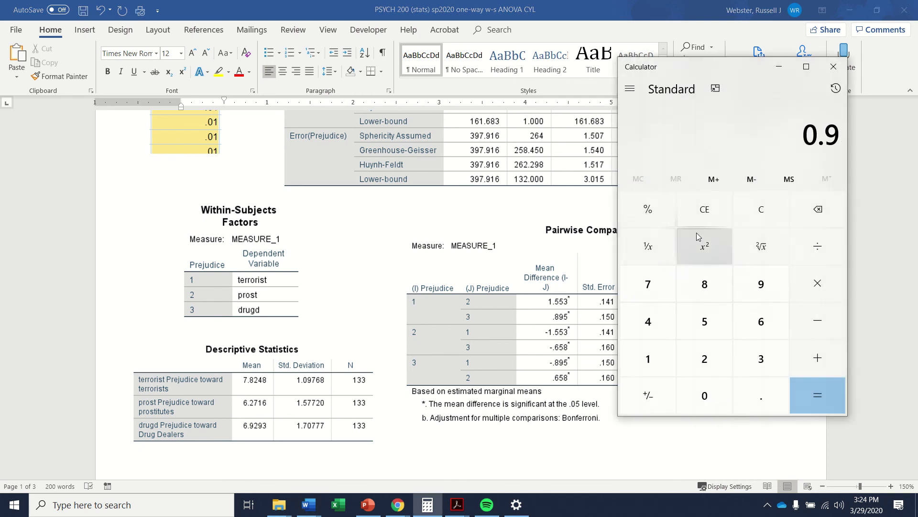
text(/1.23)
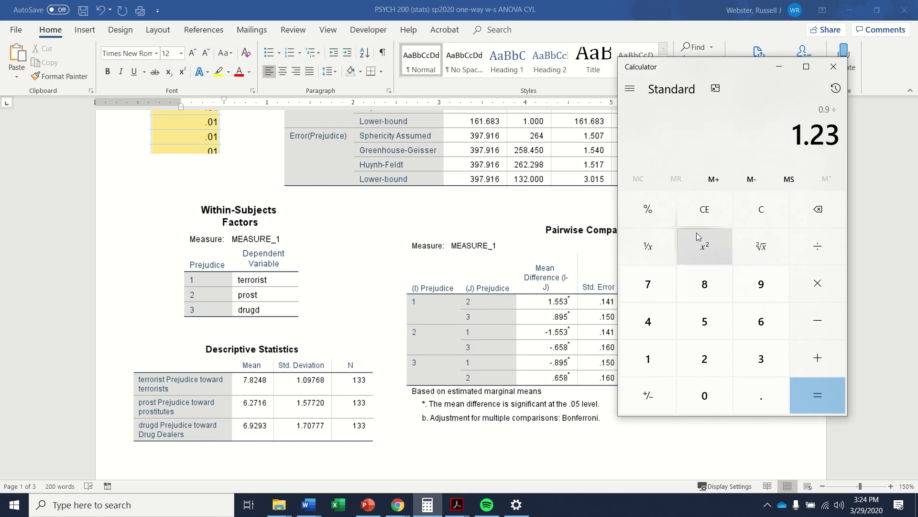
key(Return)
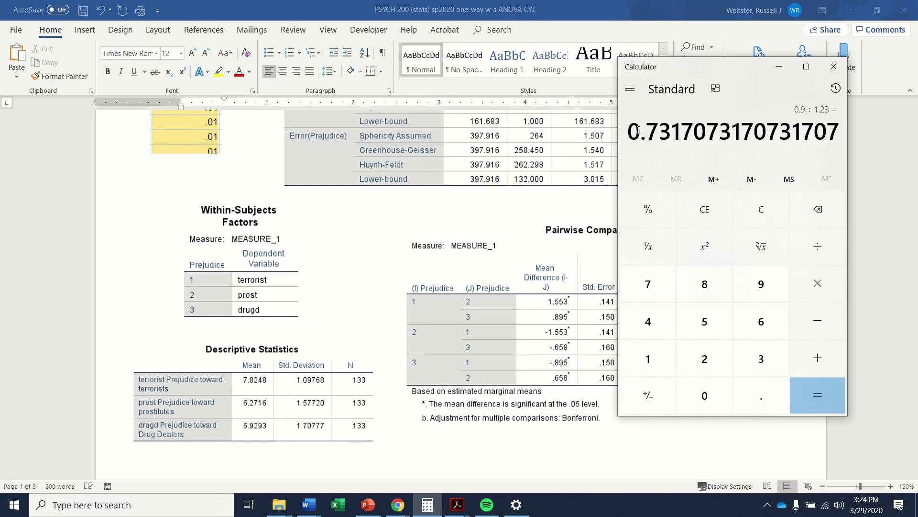
Return to the Word write-up and fill the d blank of the terrorists vs. drug dealers comparison with 0.73.
click(884, 312)
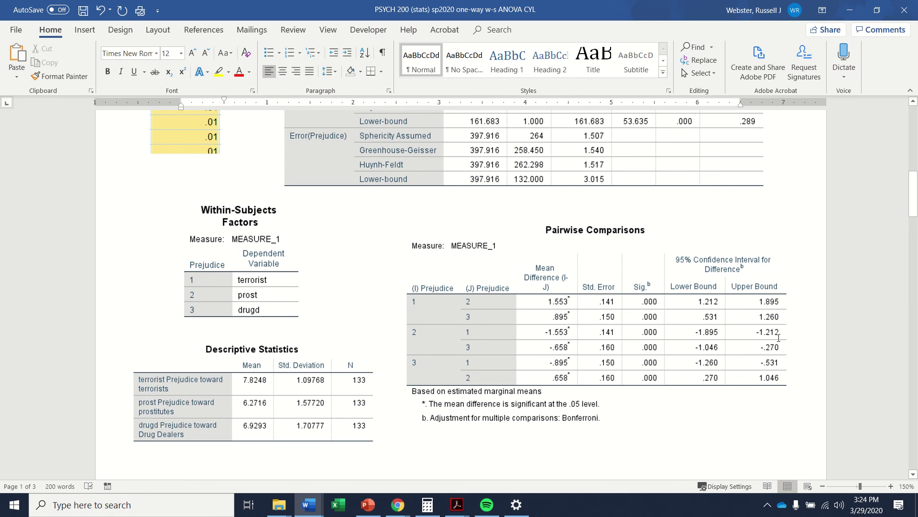
scroll(754, 340, down, 10)
scroll(753, 340, down, 15)
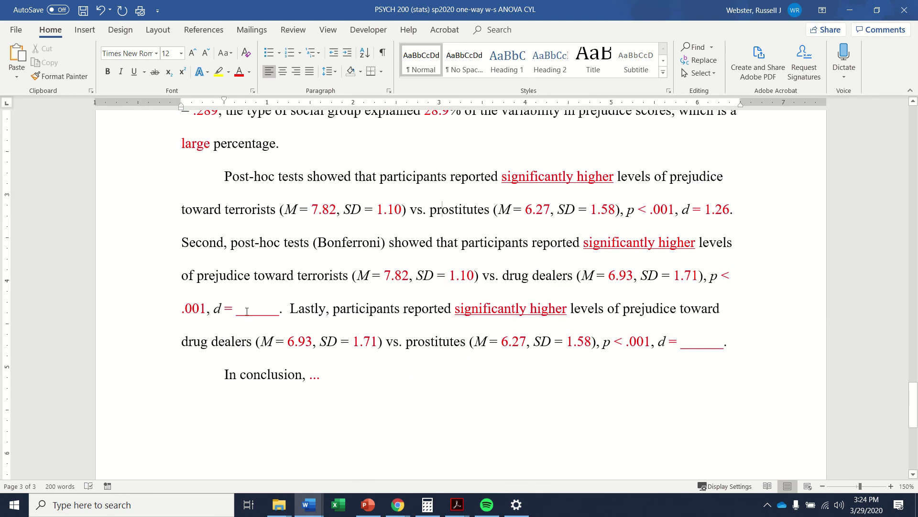
drag(237, 312, 284, 312)
text(0.)
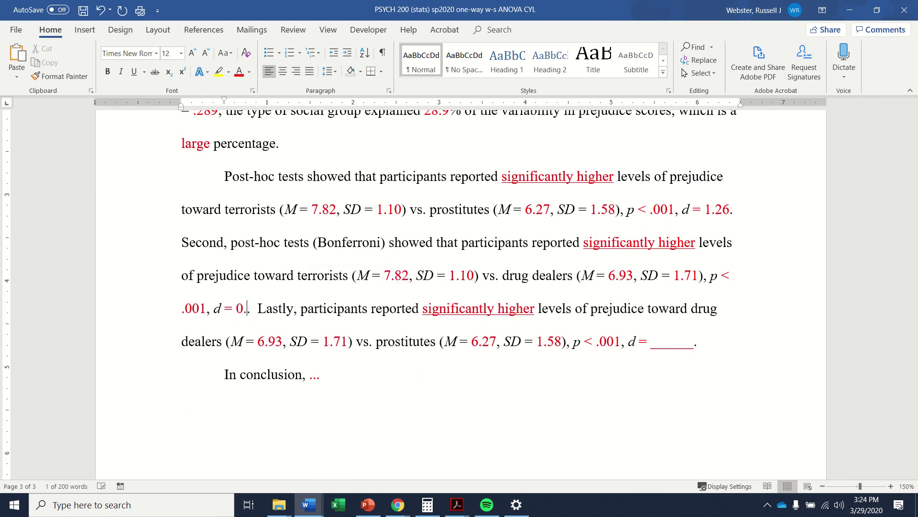
text(73)
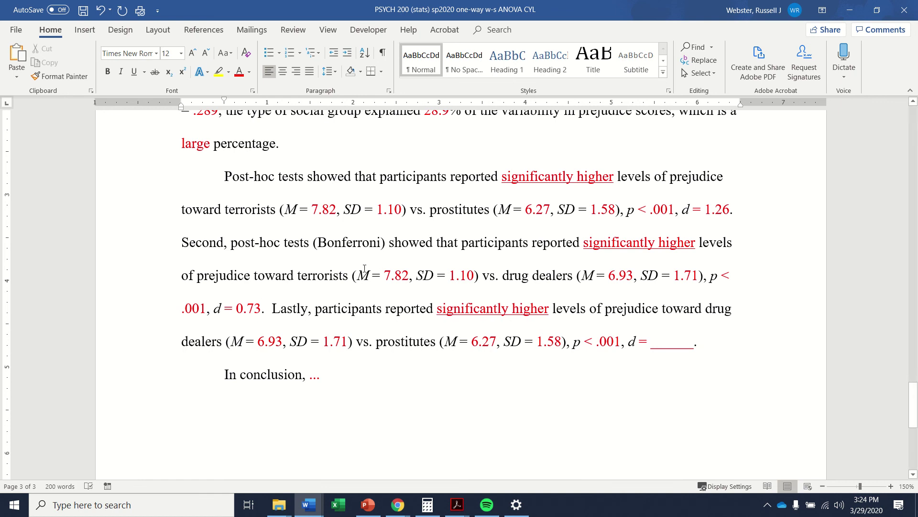
Look up the drug dealers vs. prostitutes mean difference in Pairwise Comparisons and divide .66 by 1.23 in Calculator.
scroll(508, 295, up, 10)
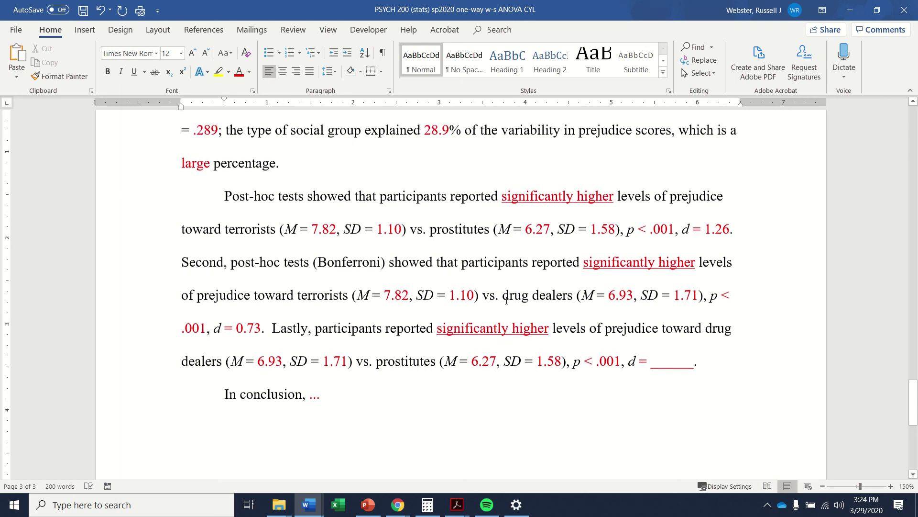
scroll(509, 292, down, 10)
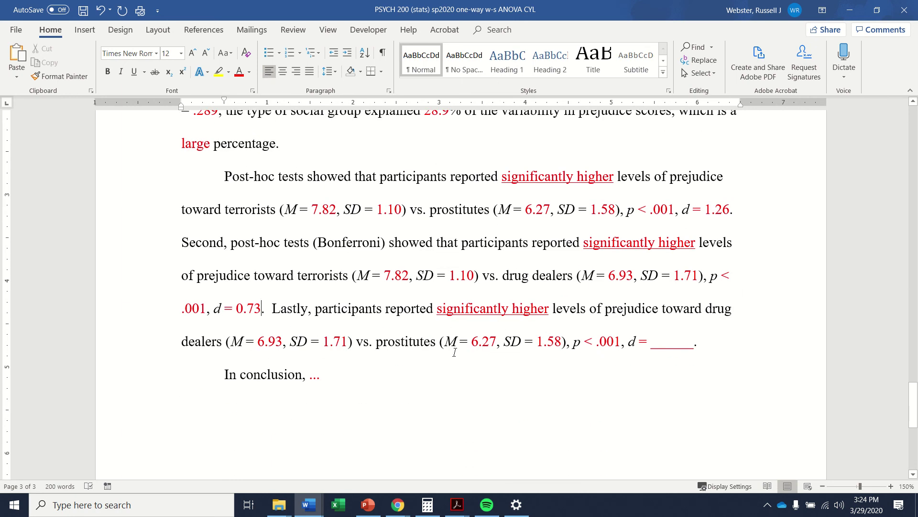
scroll(522, 329, up, 20)
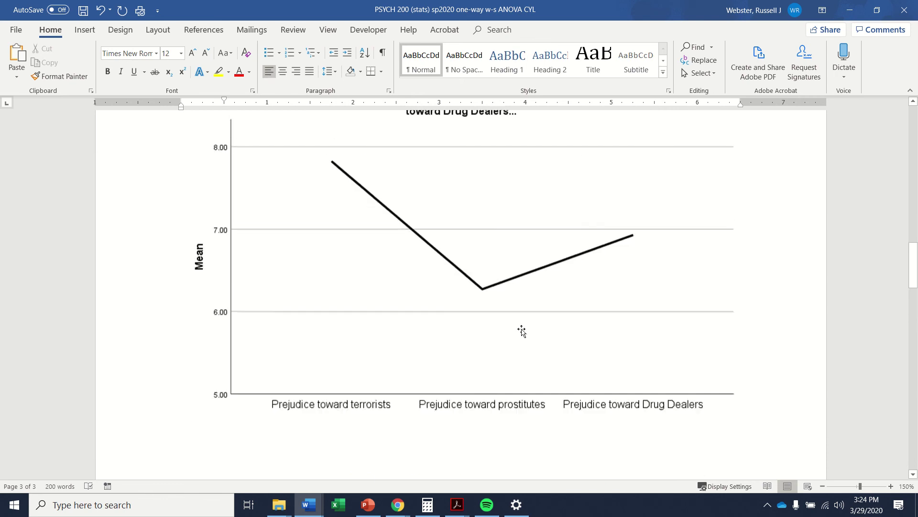
scroll(522, 329, up, 1)
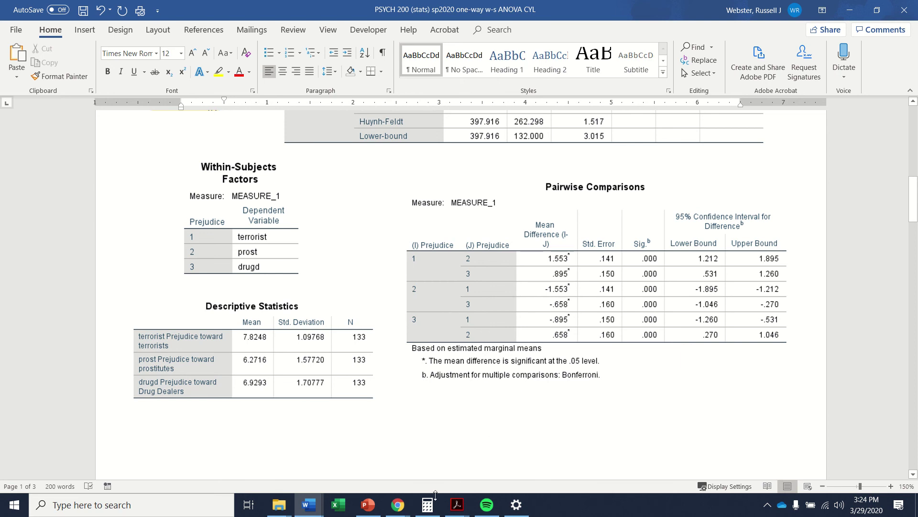
key(alt+Tab)
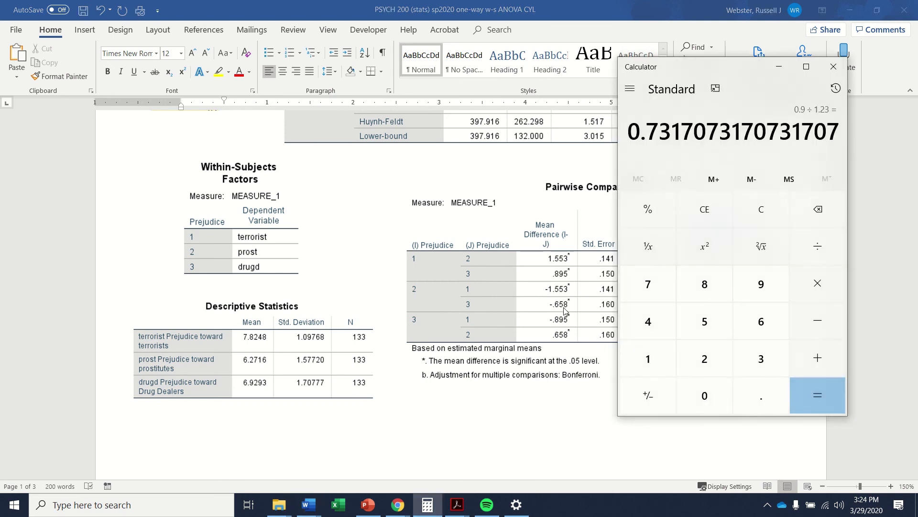
key(Escape)
text(.)
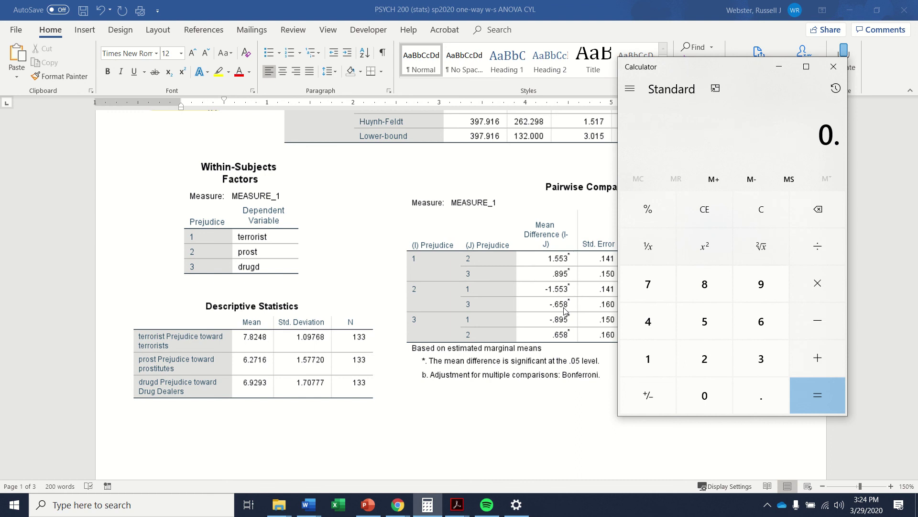
text(66/1.23)
key(Return)
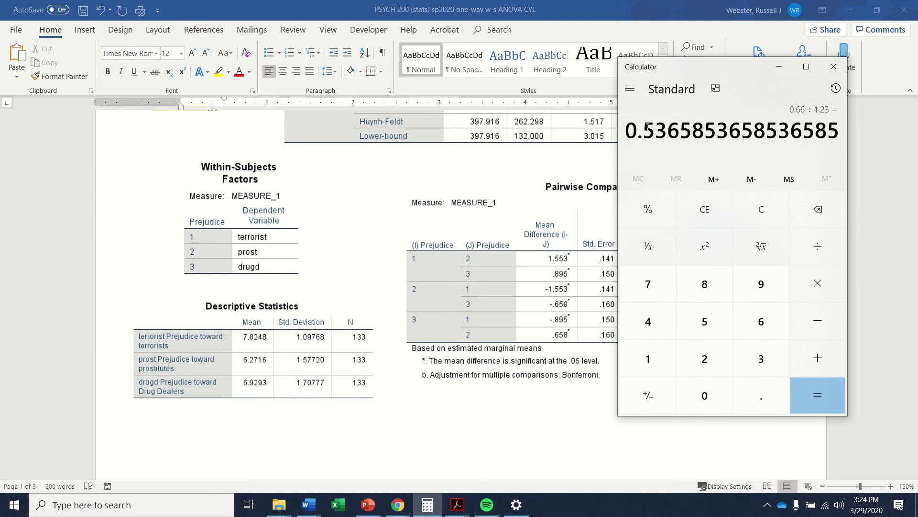
Return to the Word write-up and fill the d blank of the drug dealers vs. prostitutes comparison with 0.54.
click(879, 294)
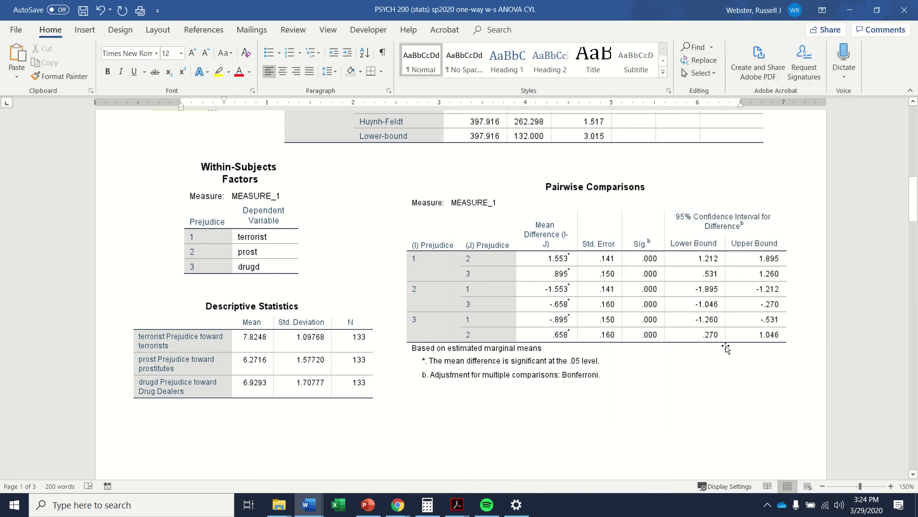
scroll(723, 338, down, 10)
scroll(724, 338, down, 10)
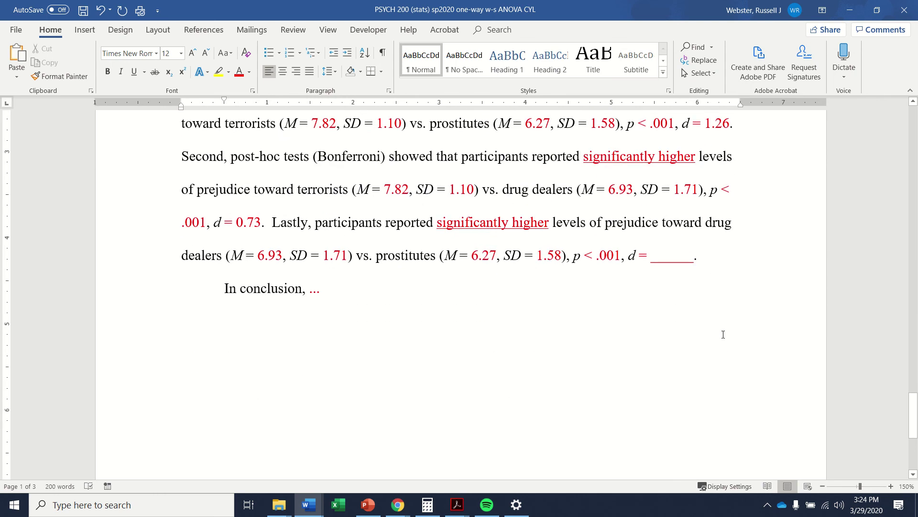
drag(661, 345, 696, 345)
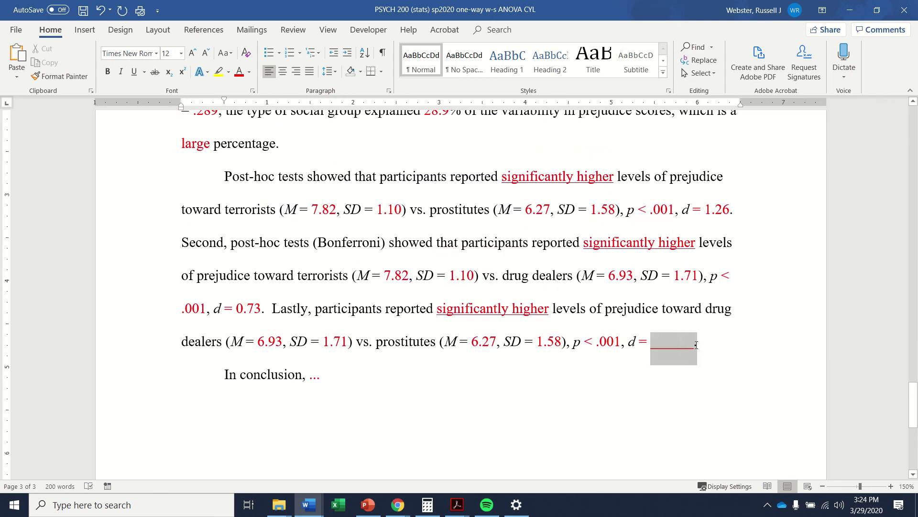
text(0.54.)
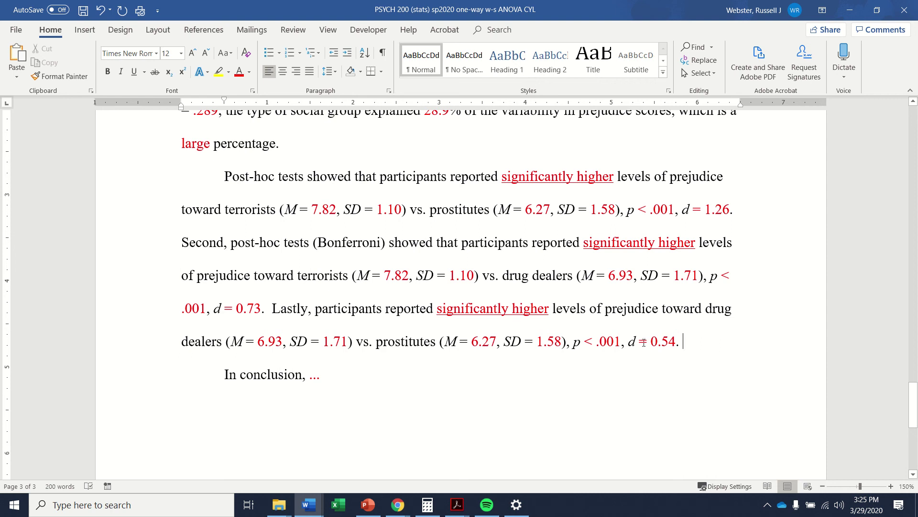
drag(651, 342, 676, 342)
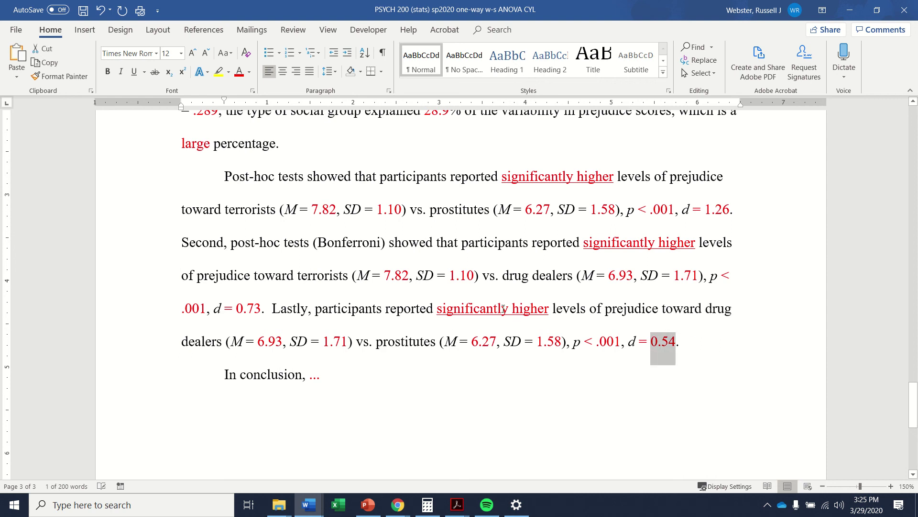
click(206, 342)
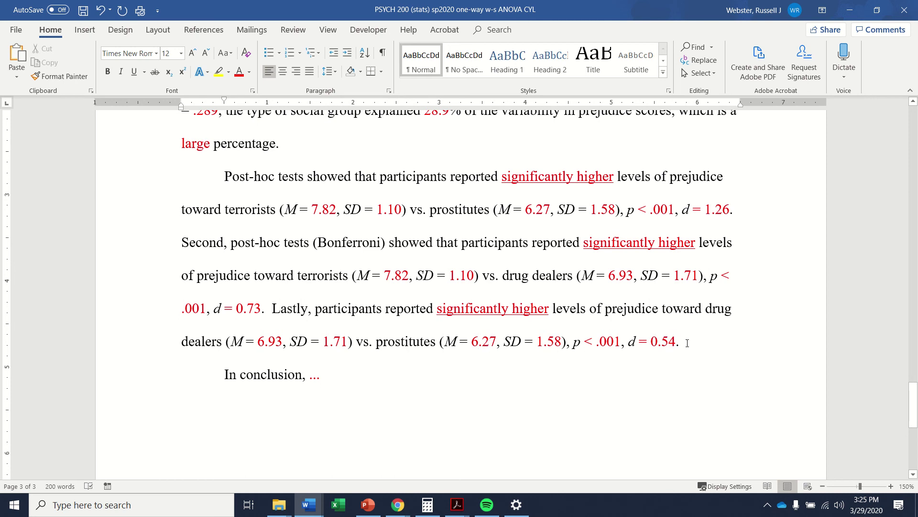
drag(687, 343, 225, 177)
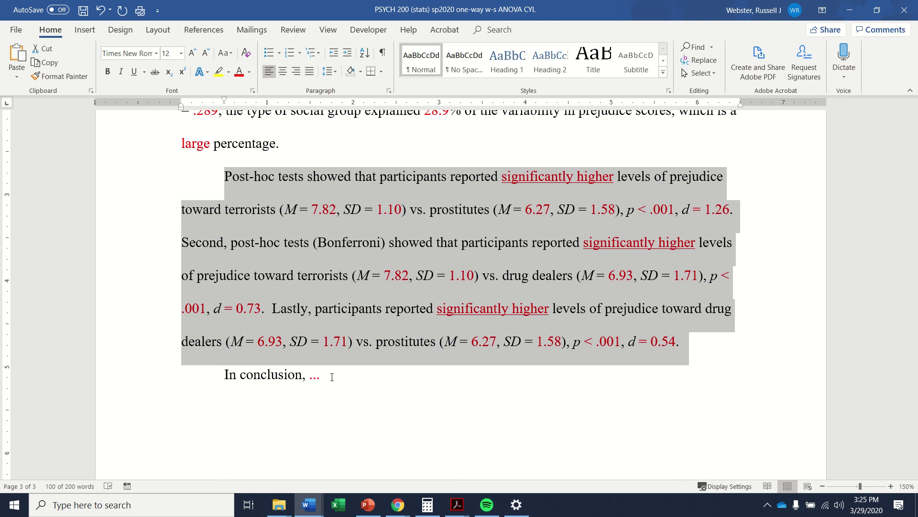
Delete the "..." placeholder after "In conclusion," in the final paragraph.
click(332, 377)
key(BackSpace)
key(BackSpace)
key(BackSpace)
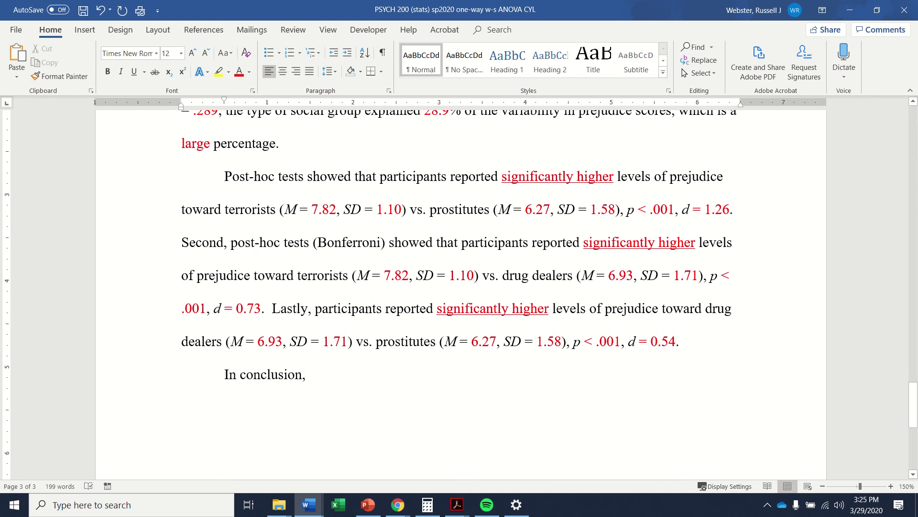
Review the Cohen's d values of the three post-hoc comparisons, from the last one back to the first.
drag(657, 341, 676, 341)
key(Right)
double_click(666, 341)
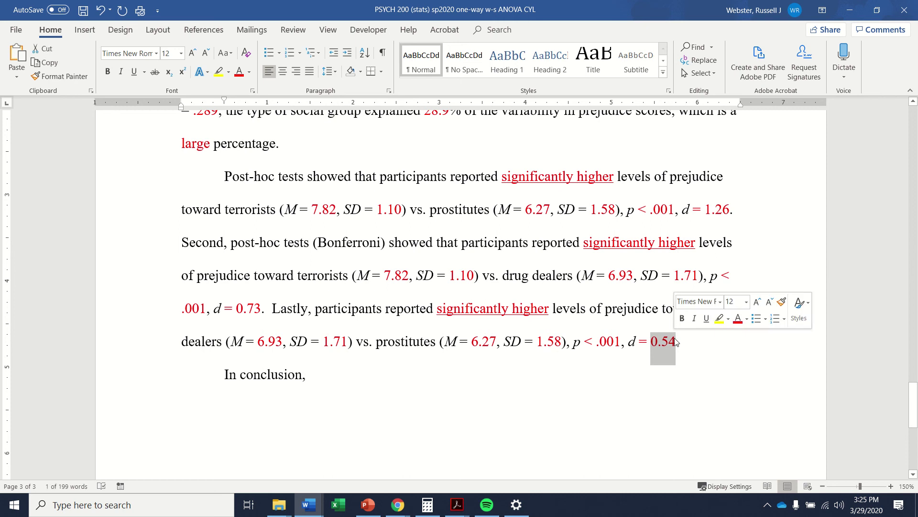
click(675, 341)
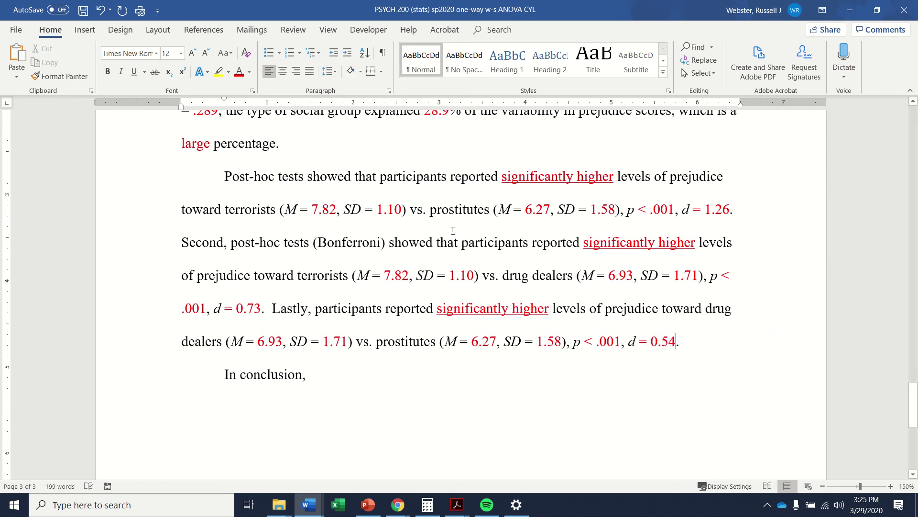
double_click(238, 308)
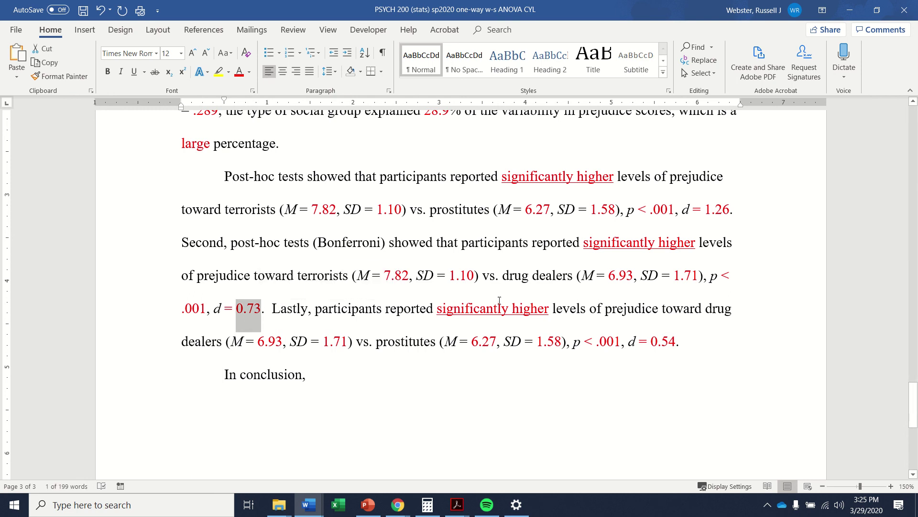
drag(683, 209, 734, 232)
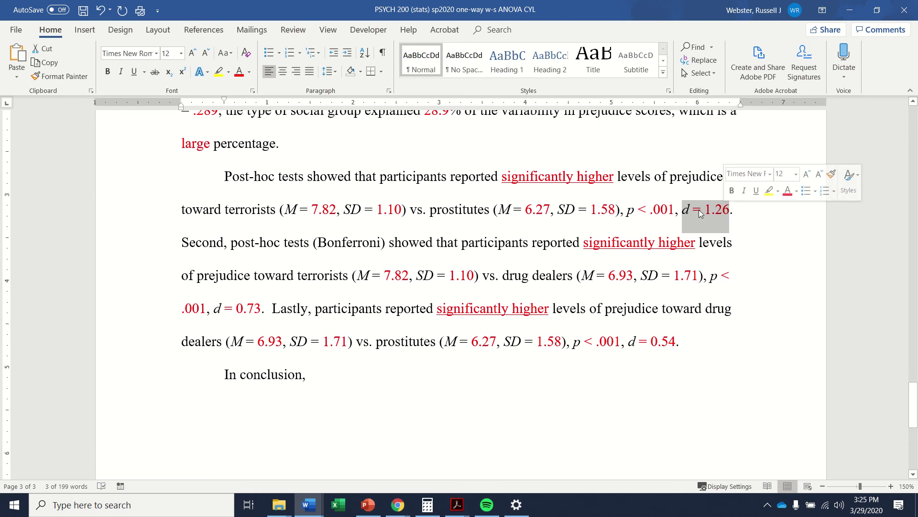
click(712, 205)
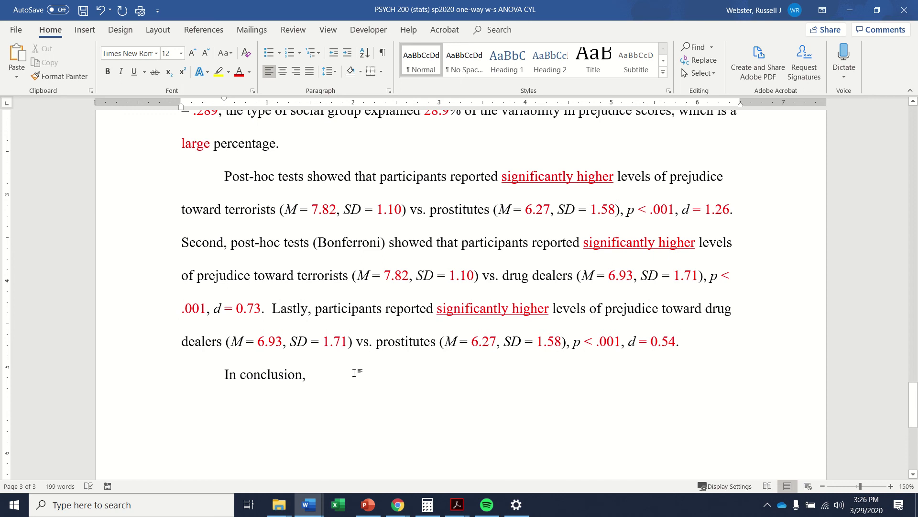
text(particip)
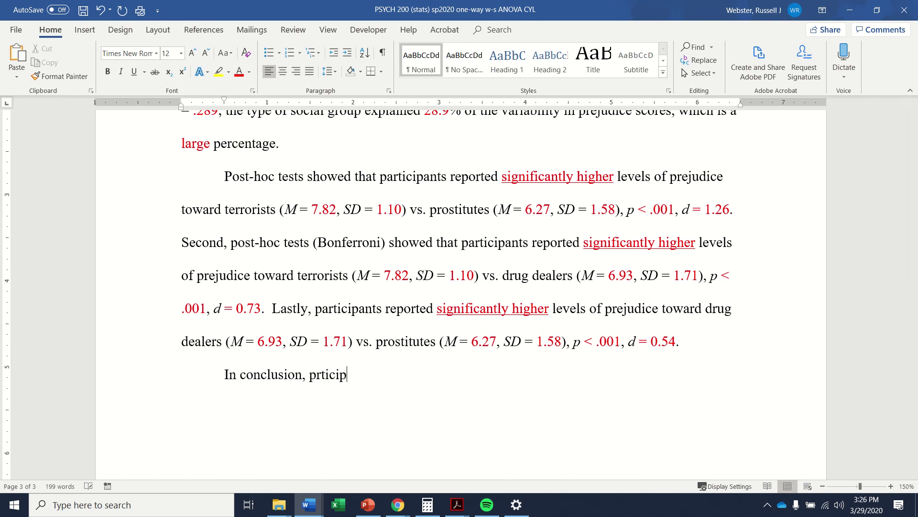
key(BackSpace)
key(BackSpace)
key(BackSpace)
key(BackSpace)
key(BackSpace)
key(BackSpace)
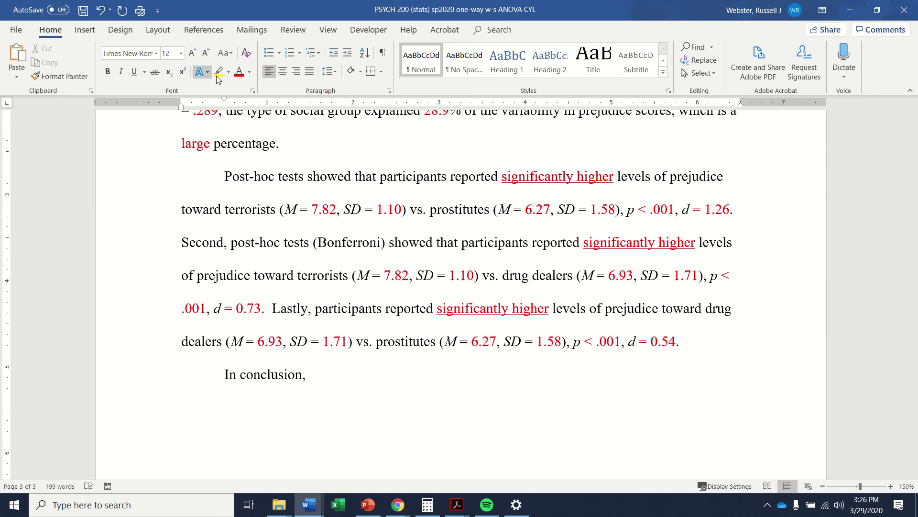
Continue the conclusion in red font with "participants reported much more prejudice toward terrorists than prostitutes and drug dealers.".
click(239, 72)
text(partici)
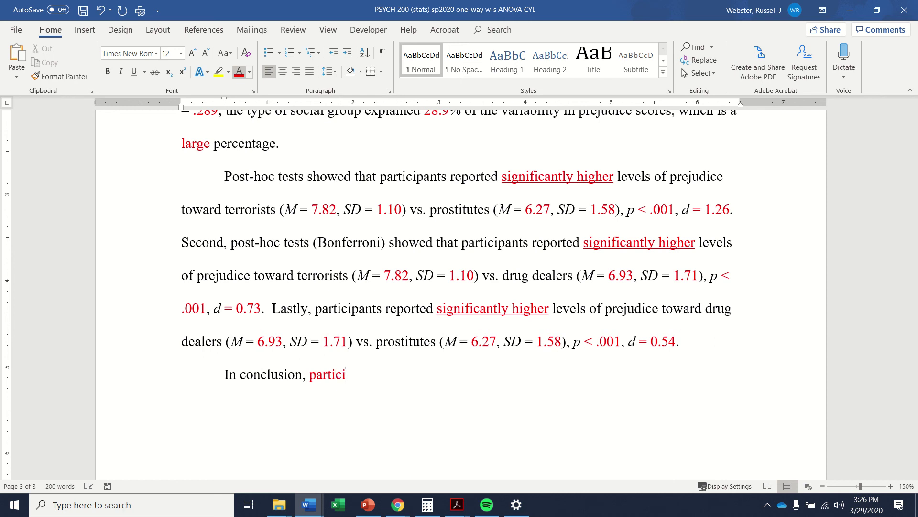
text(pants reported much mor)
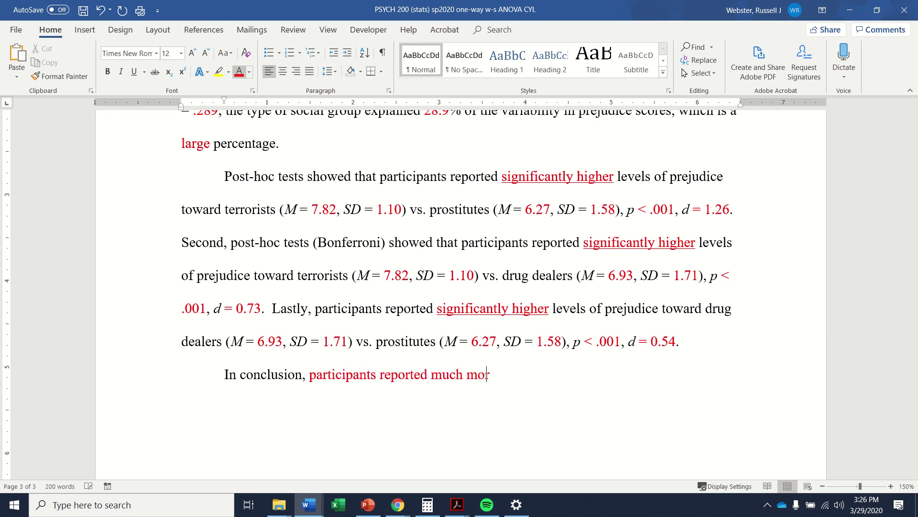
text(e prejudice toward )
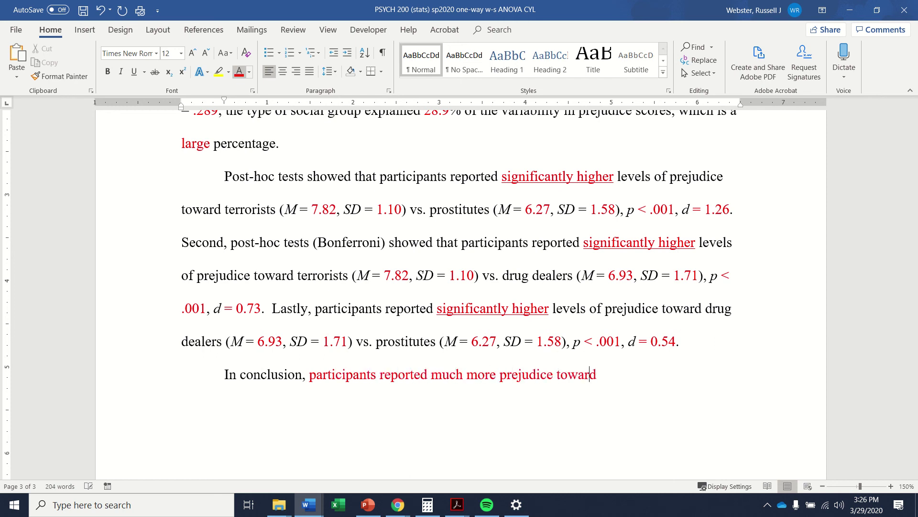
text(terrorists than )
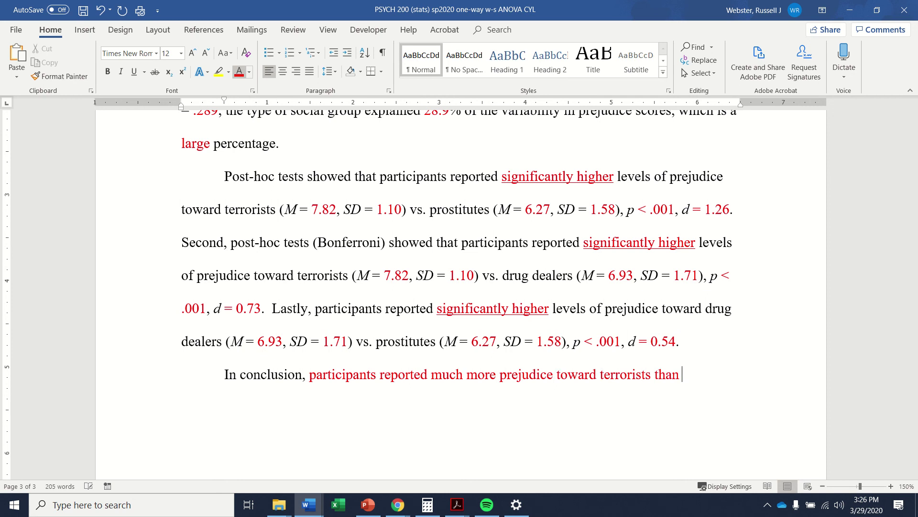
text(prostitutes an)
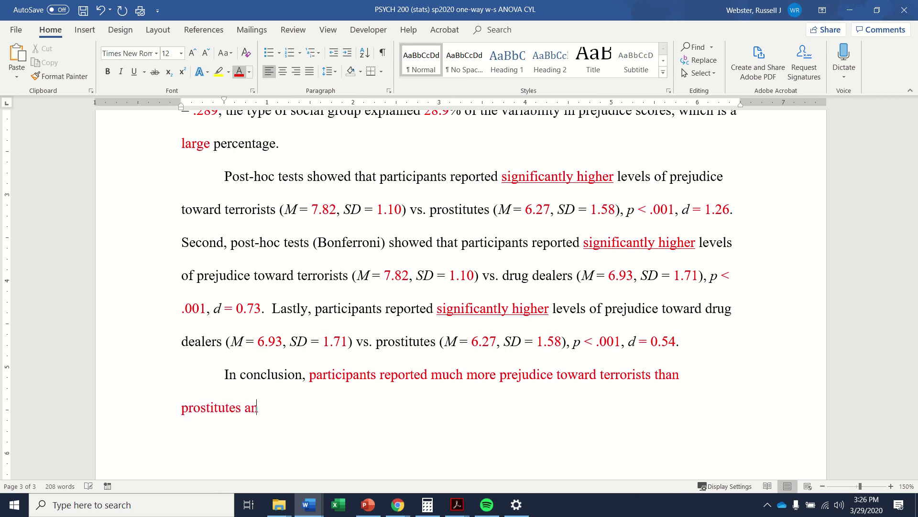
text(d drug dealers.)
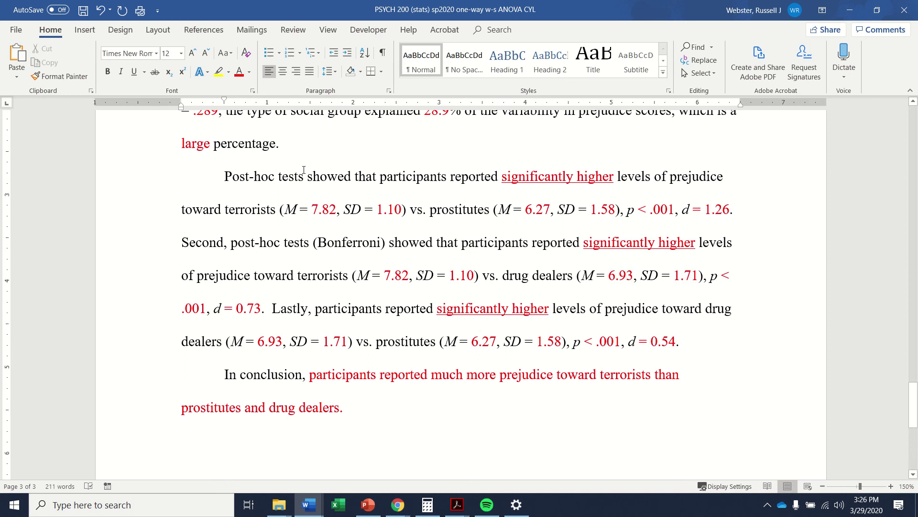
Check the terrorists vs. drug dealers d value and remove "and drug dealers" from the conclusion sentence.
drag(213, 309, 256, 310)
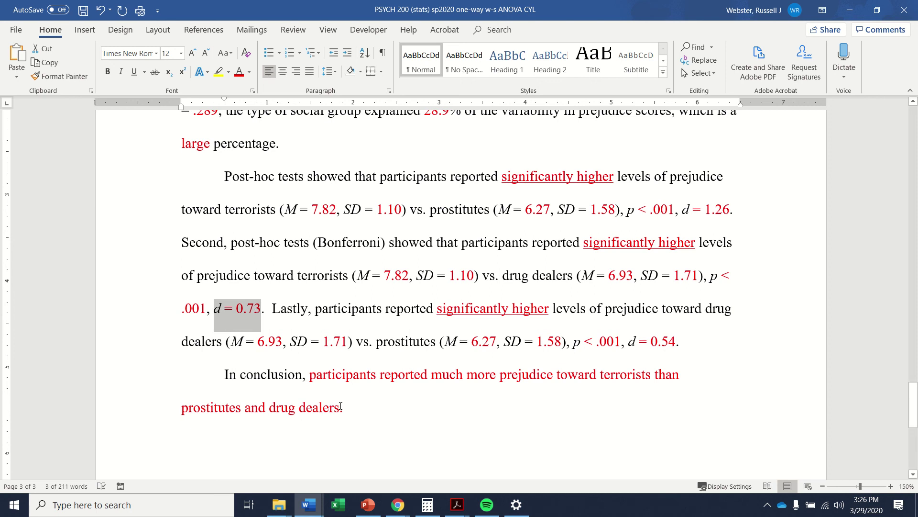
drag(341, 407, 254, 406)
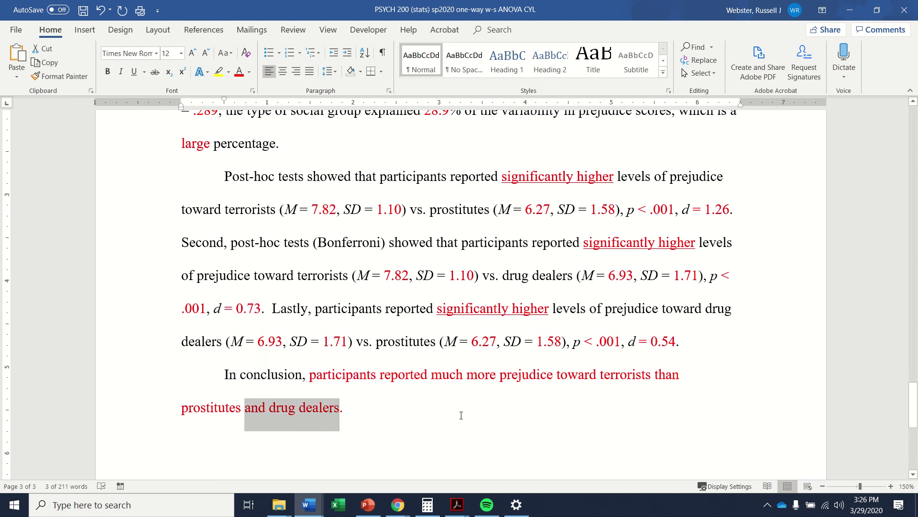
key(BackSpace)
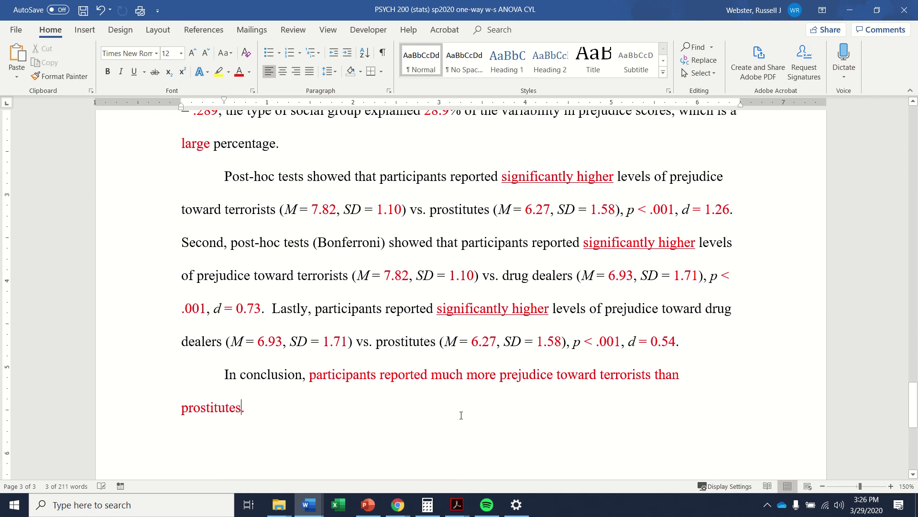
Add the sentence "Participants also reported fairly more prejudice toward terrorists than drug dealers" after the first conclusion sentence.
text(Partici)
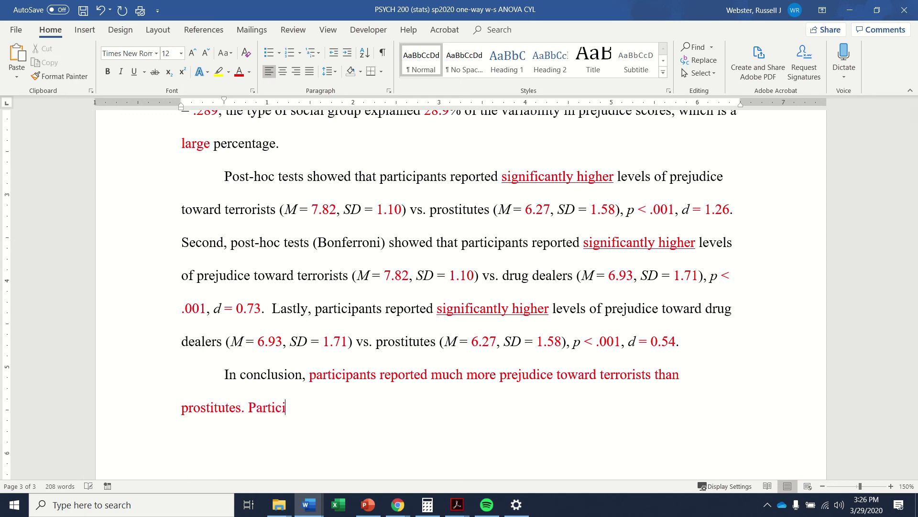
text(pants also reported)
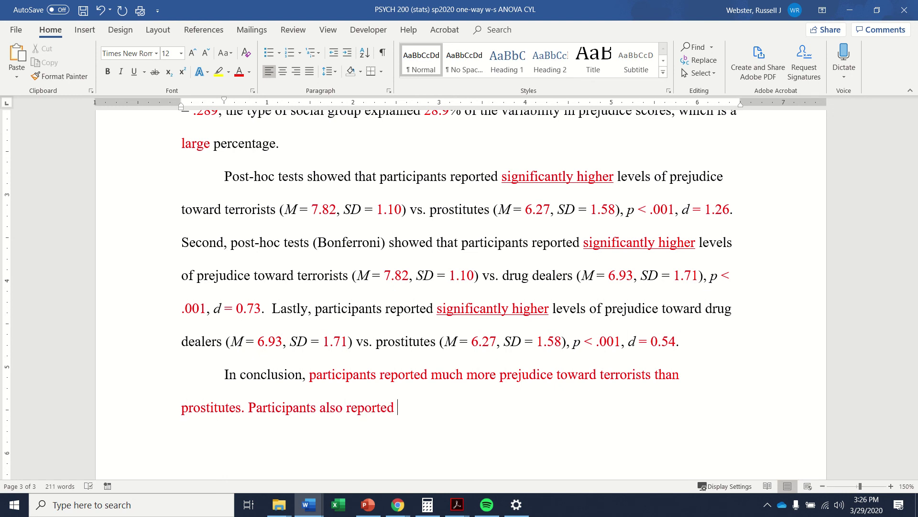
text(fairly more)
text(preju)
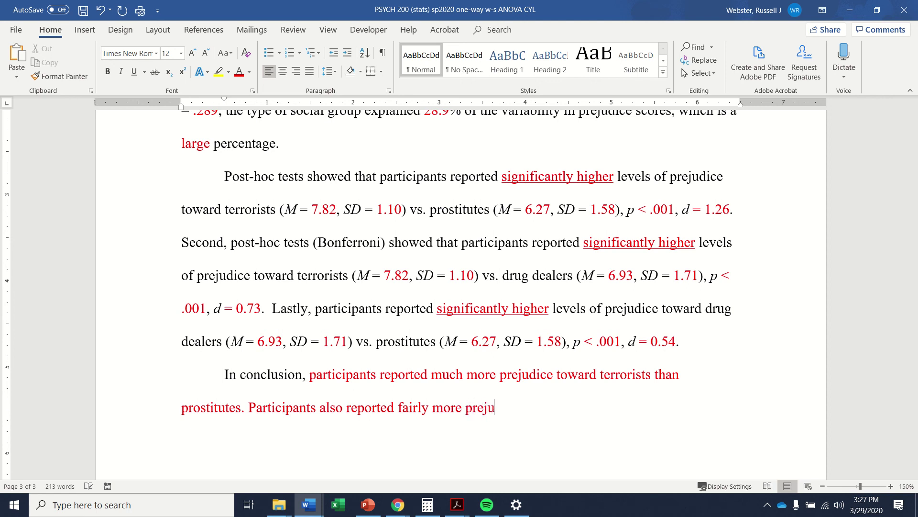
text(dice toward )
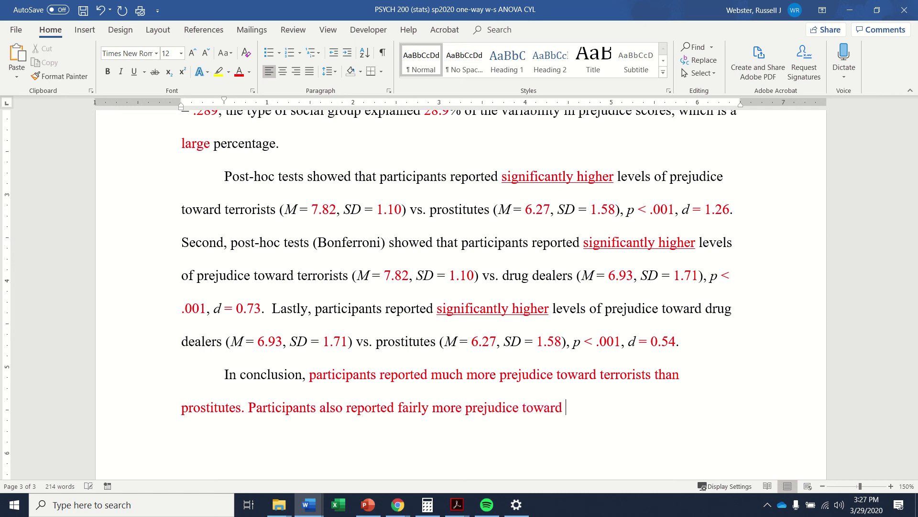
text(terrorists than drug dela)
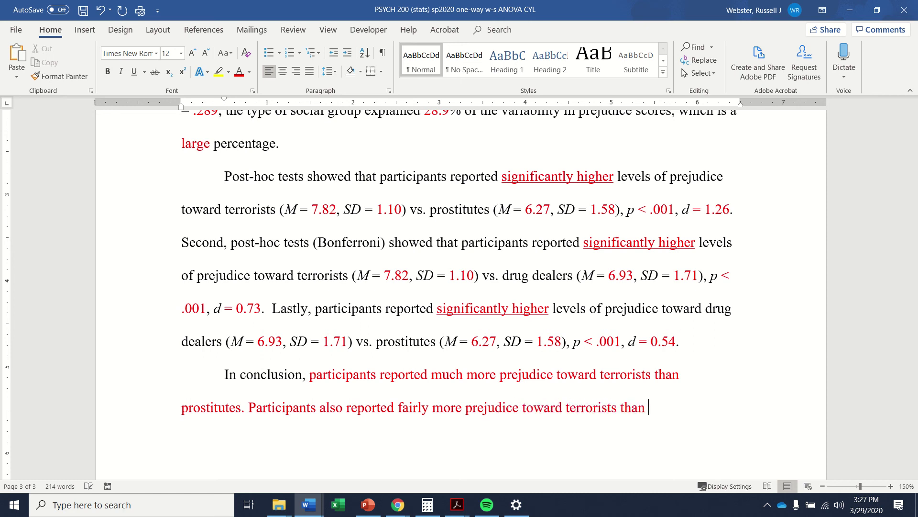
key(BackSpace)
key(BackSpace)
text(alers)
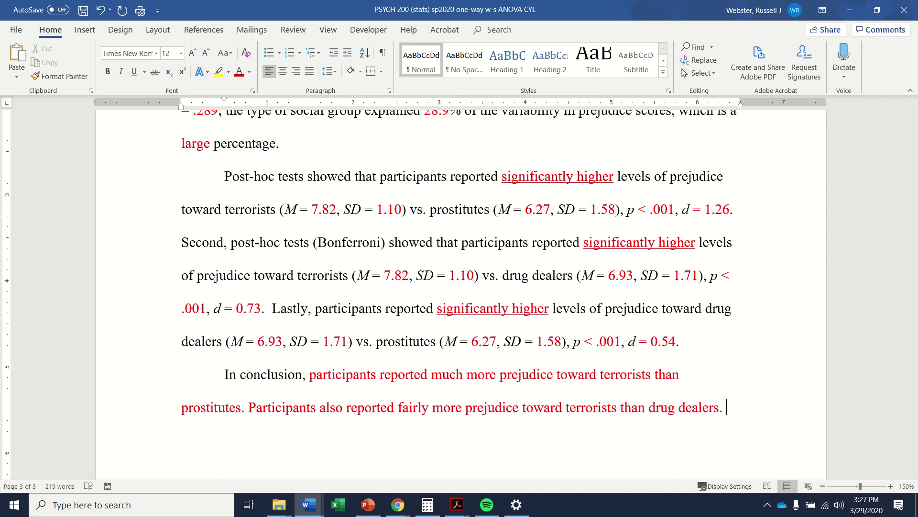
End that sentence with a period and start another with "Lastly, participants reported moderately".
text(. Lastly, participants tep)
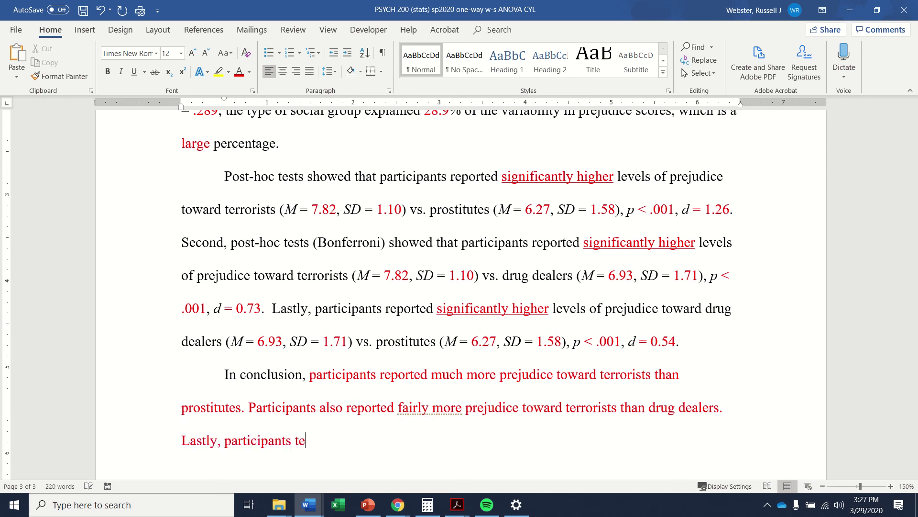
key(BackSpace)
key(BackSpace)
key(BackSpace)
text(repot)
text(ted )
text(a)
key(BackSpace)
key(BackSpace)
text(moderately)
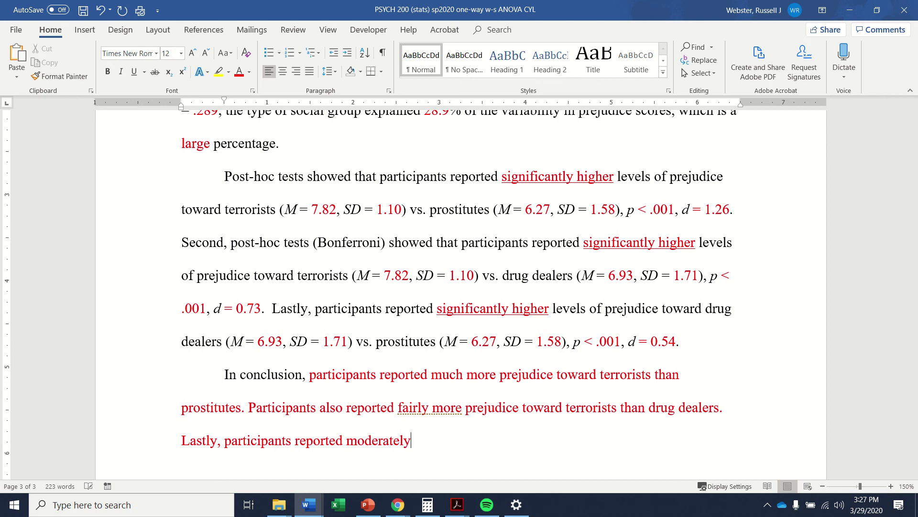
Replace "moderately" with "somewhat" and finish the sentence with "more prejudice toward drug dealers than prostitutes.".
key(BackSpace)
key(BackSpace)
key(BackSpace)
key(BackSpace)
key(BackSpace)
key(BackSpace)
key(BackSpace)
key(BackSpace)
key(BackSpace)
key(BackSpace)
text(somew)
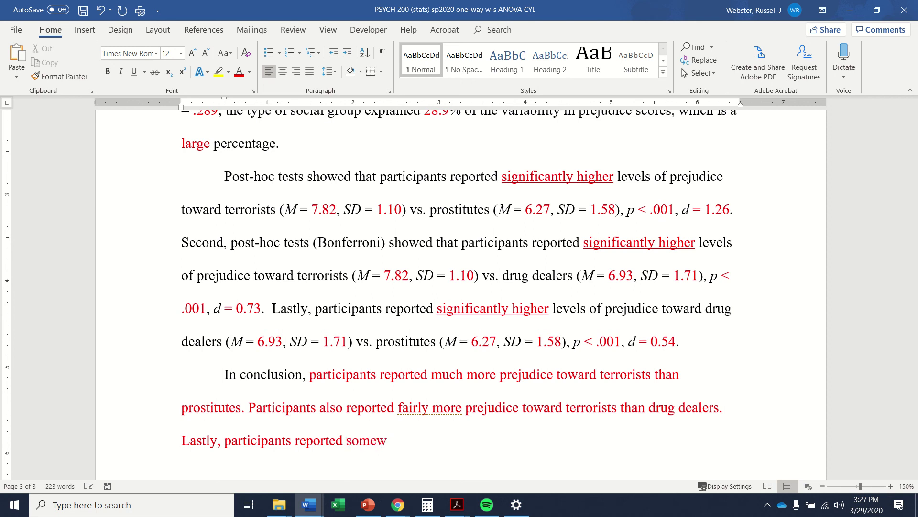
text(hat more prejudic)
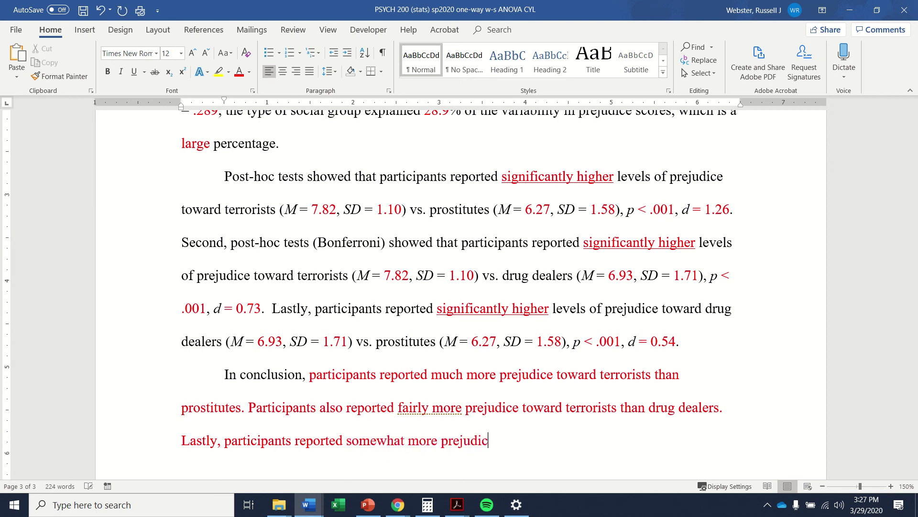
text(e toward drug dealer)
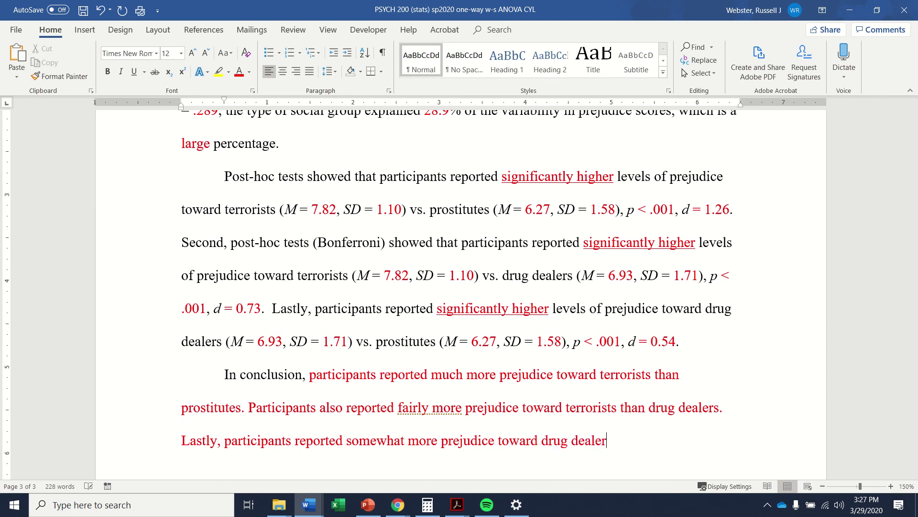
text(s than prostitutes.)
Select the qualifiers "fairly", "somewhat" and "much" together in the conclusion to compare them with the reported effect sizes.
scroll(496, 378, down, 2)
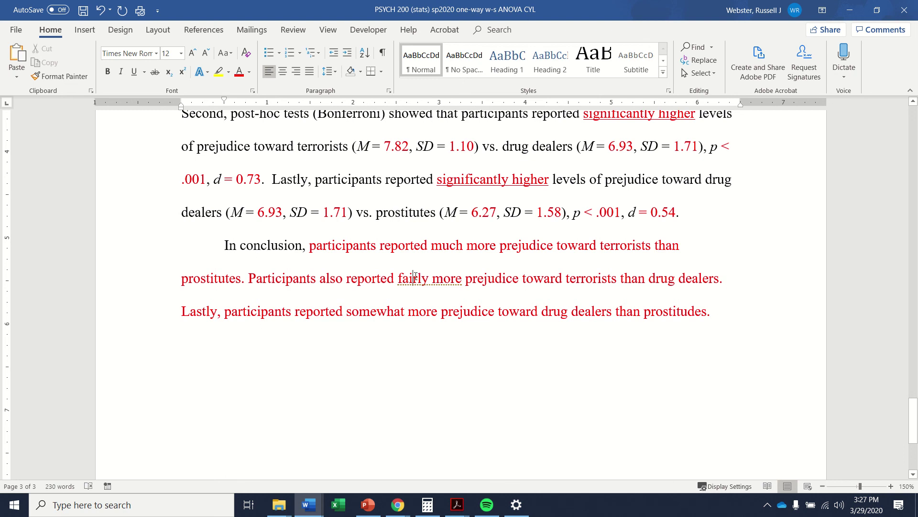
double_click(414, 278)
ctrl+double_click(375, 311)
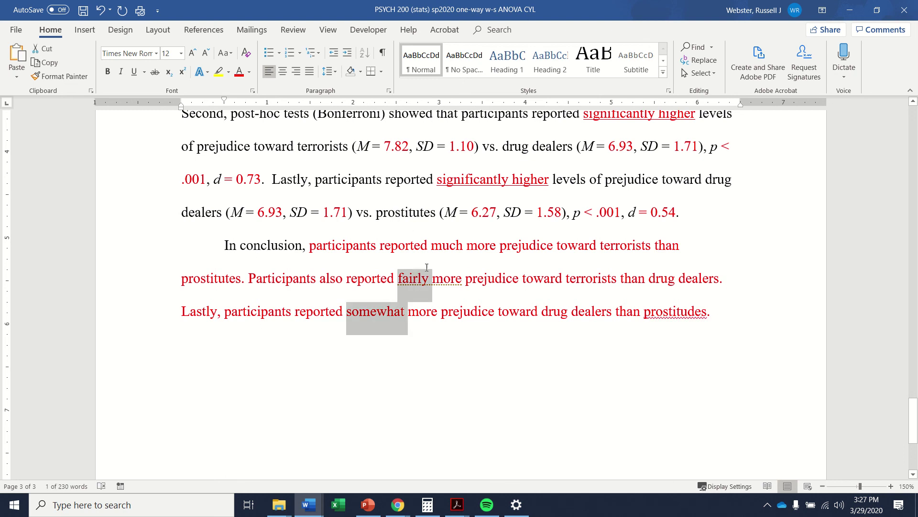
ctrl+double_click(436, 246)
scroll(555, 235, up, 2)
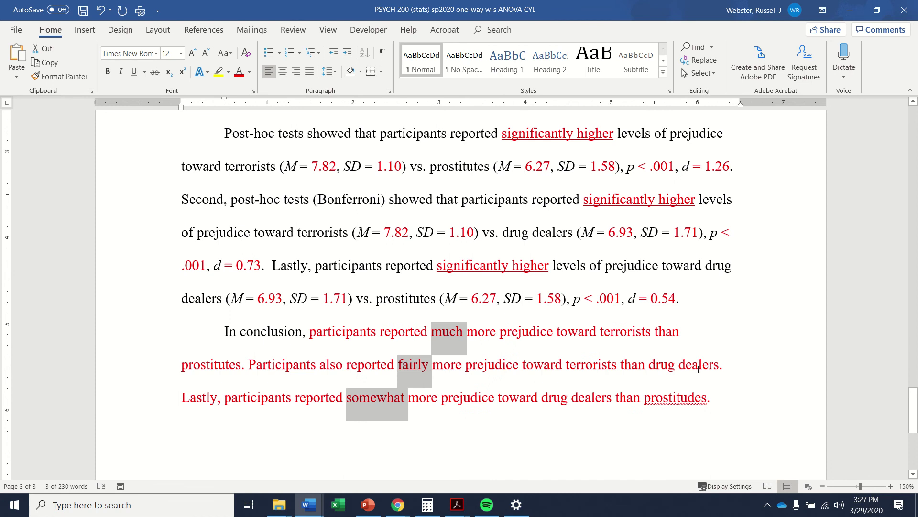
Correct the misspelled "prostitudes" to "prostitutes" in the last conclusion sentence and place the cursor at its end.
right_click(695, 397)
click(773, 260)
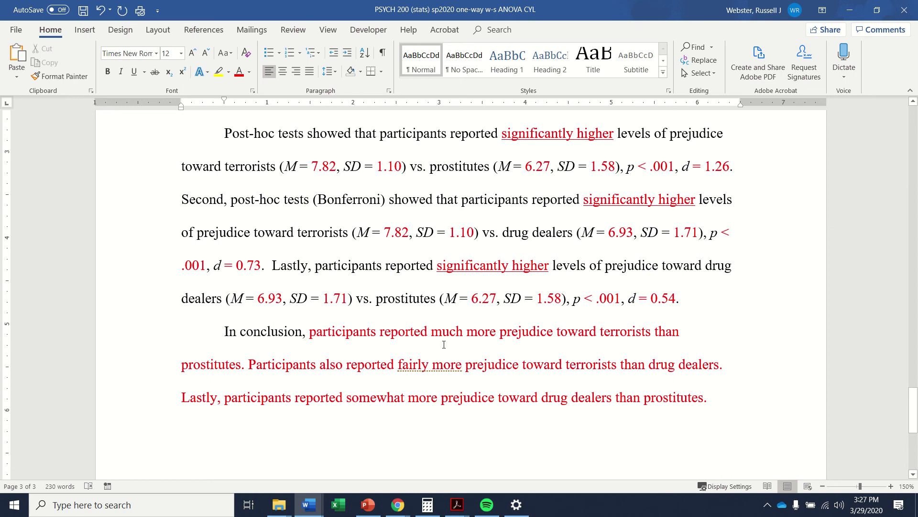
click(724, 399)
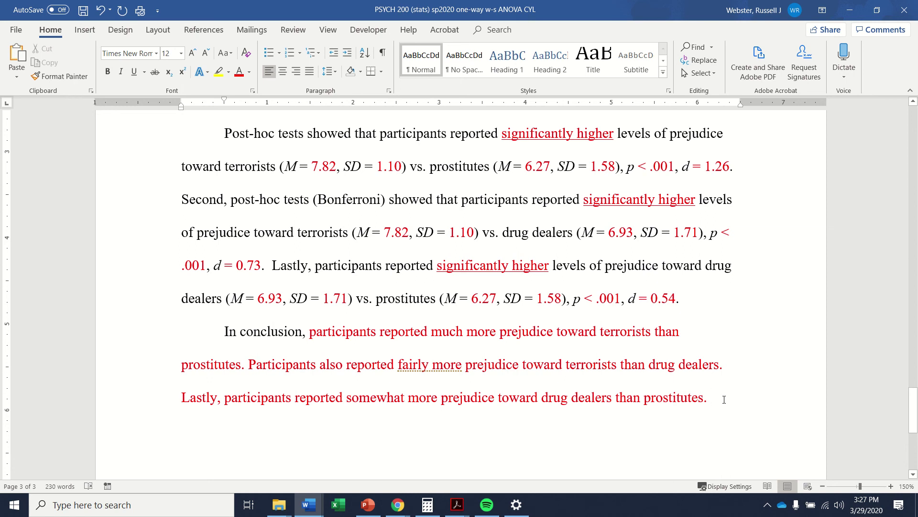